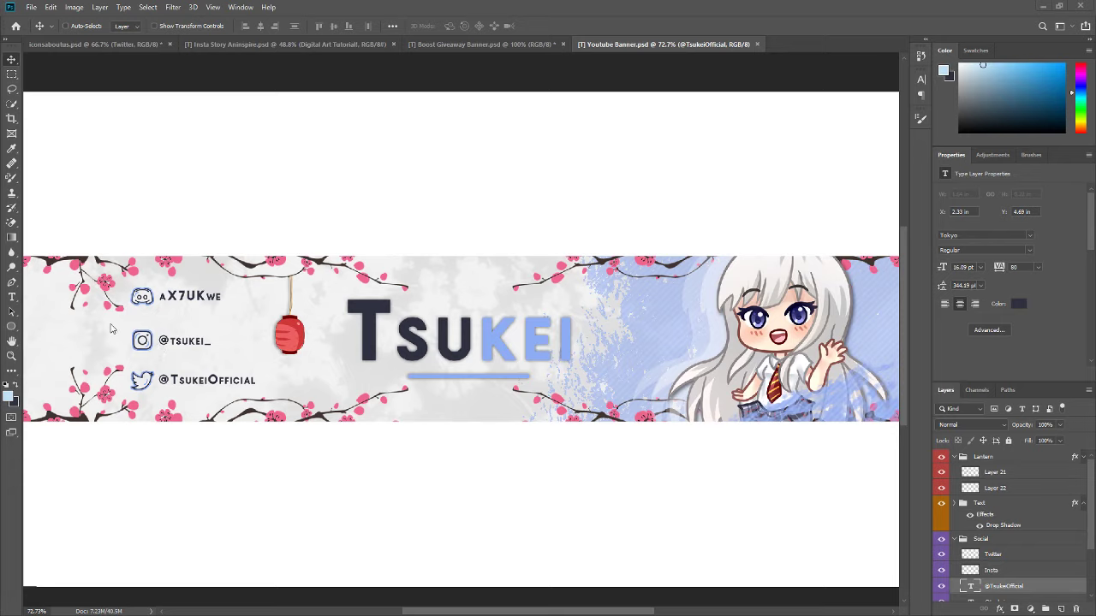
Step: In the icons document, select the Magic Eraser and enable the Twitter bird's Stroke effect
{"action": "left_click", "coordinate": [94, 45]}
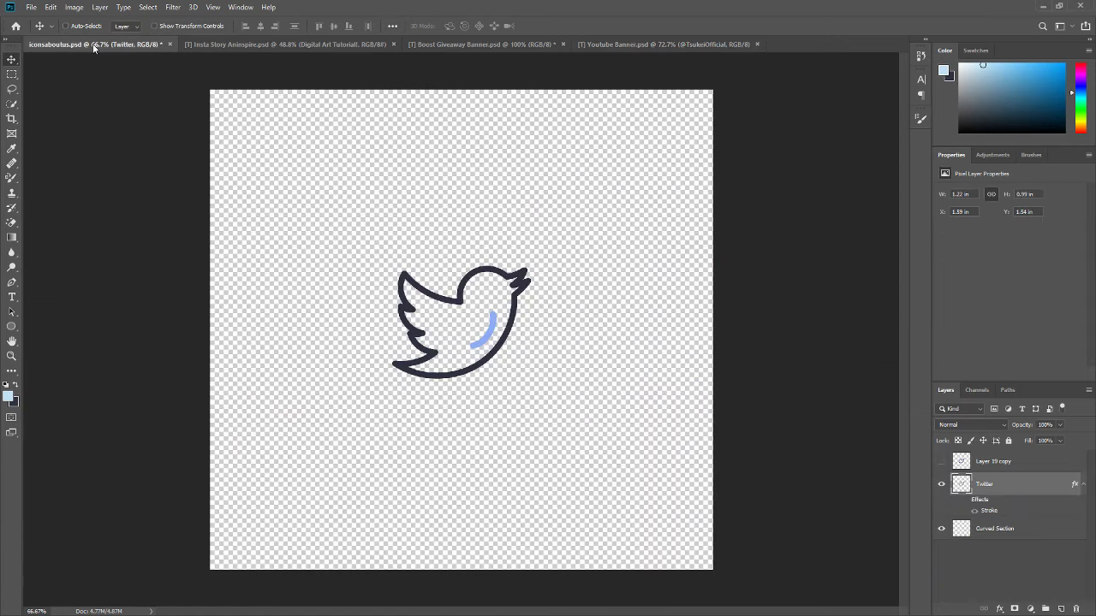
{"action": "left_click", "coordinate": [12, 224]}
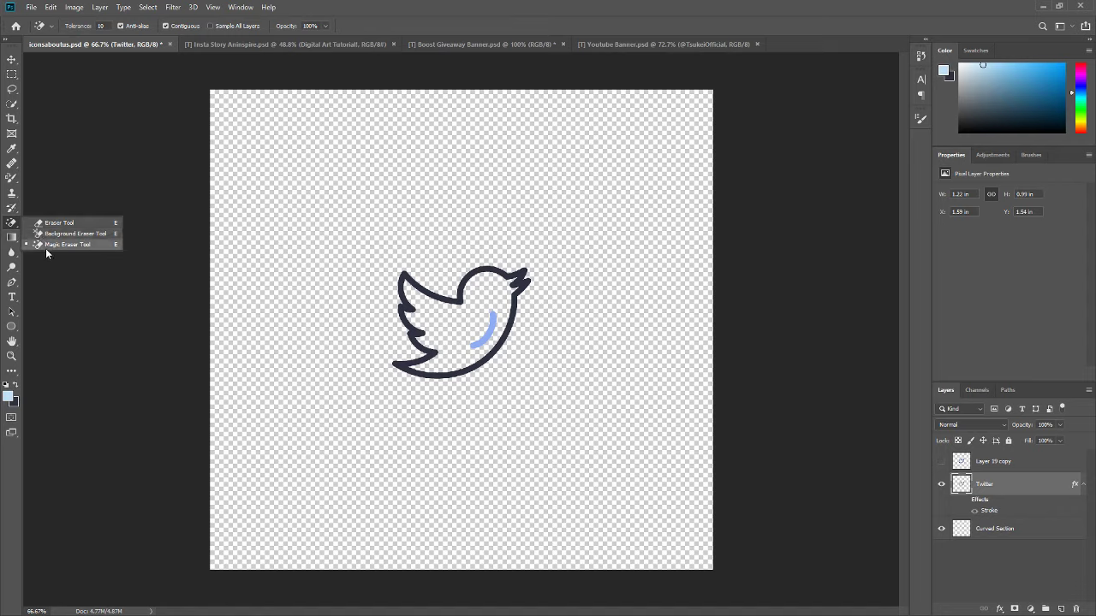
{"action": "left_click", "coordinate": [46, 245]}
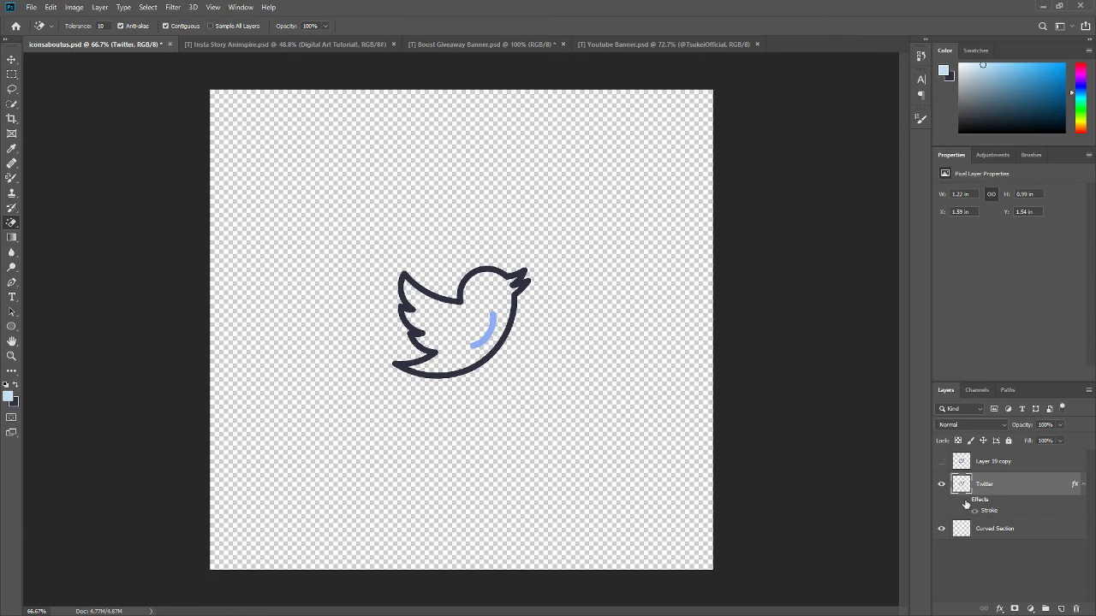
{"action": "left_click", "coordinate": [966, 502]}
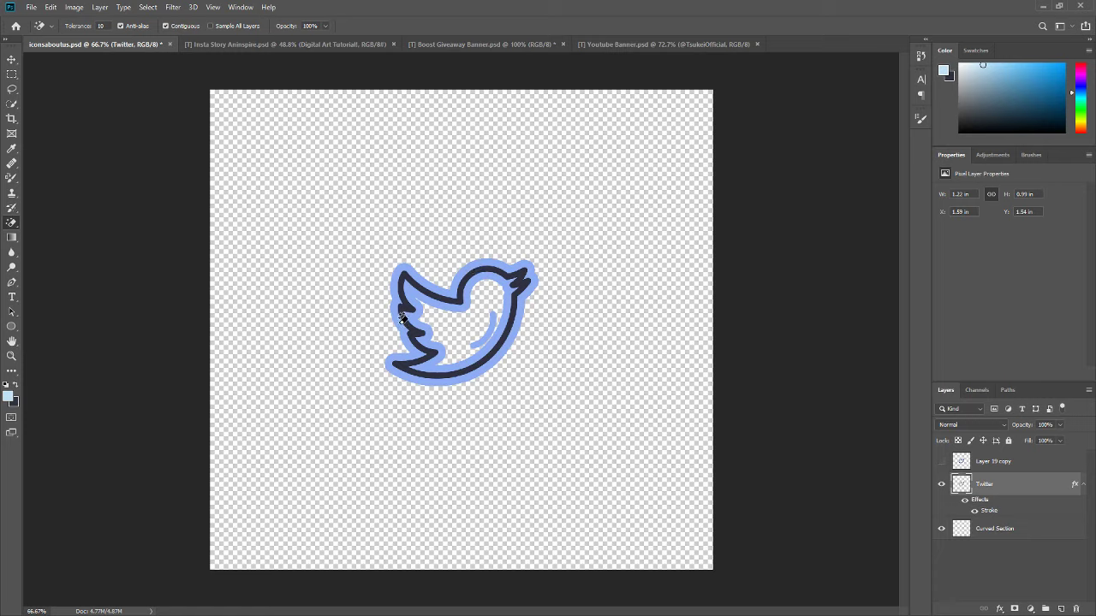
Step: Rasterize the Twitter layer's style and magic-erase the blue fill inside the bird
{"action": "right_click", "coordinate": [1000, 489]}
{"action": "left_click", "coordinate": [977, 186]}
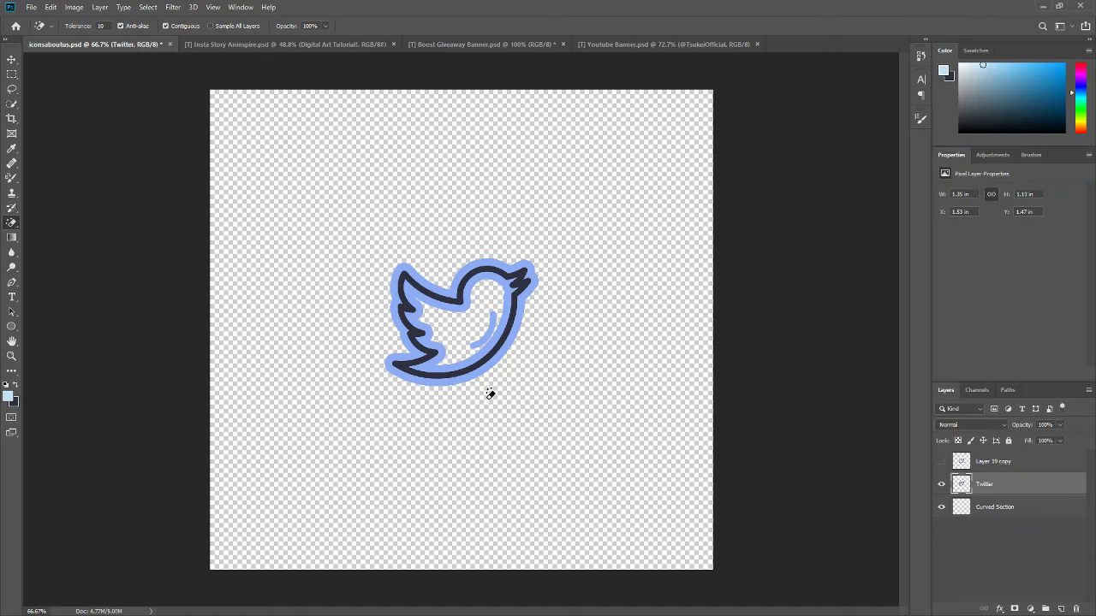
{"action": "scroll", "coordinate": [428, 316], "scroll_direction": "up", "scroll_amount": 1}
{"action": "scroll", "coordinate": [420, 304], "scroll_direction": "up", "scroll_amount": 1}
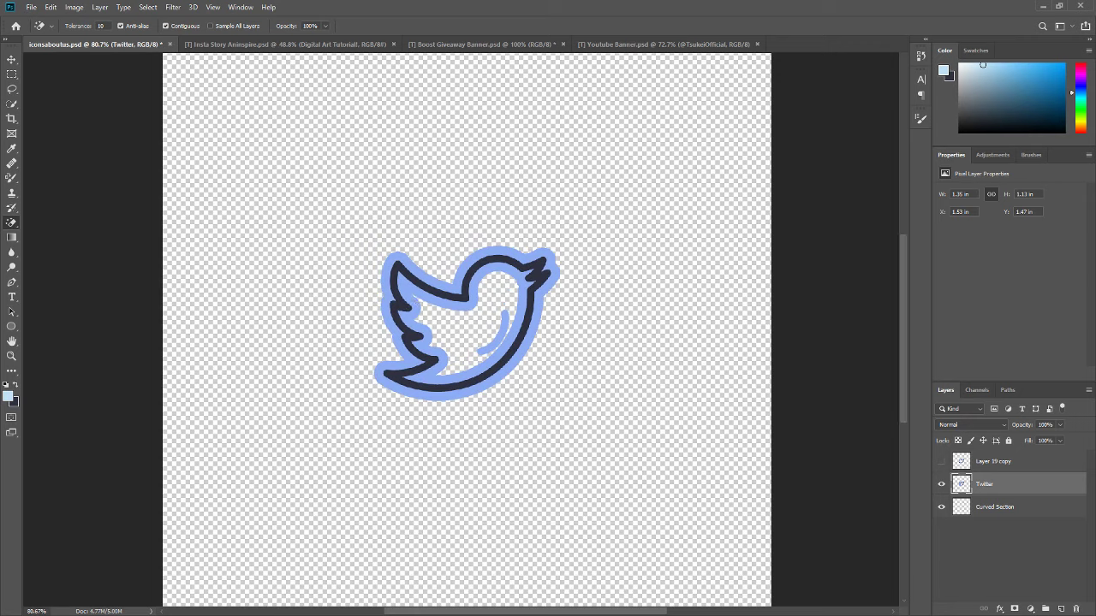
{"action": "scroll", "coordinate": [402, 287], "scroll_direction": "up", "scroll_amount": 1}
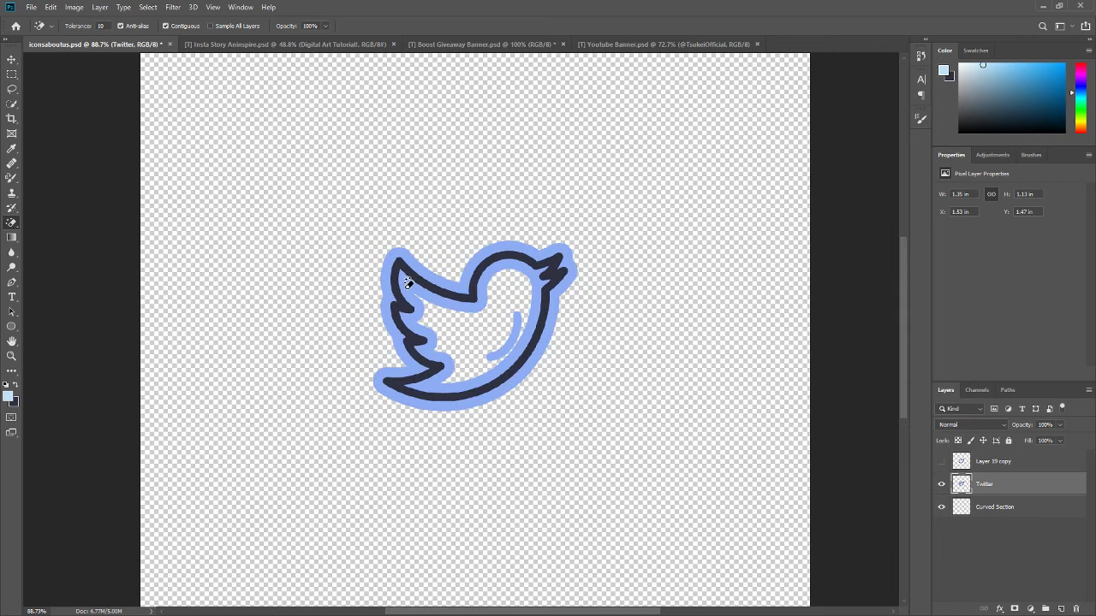
{"action": "left_click", "coordinate": [407, 284]}
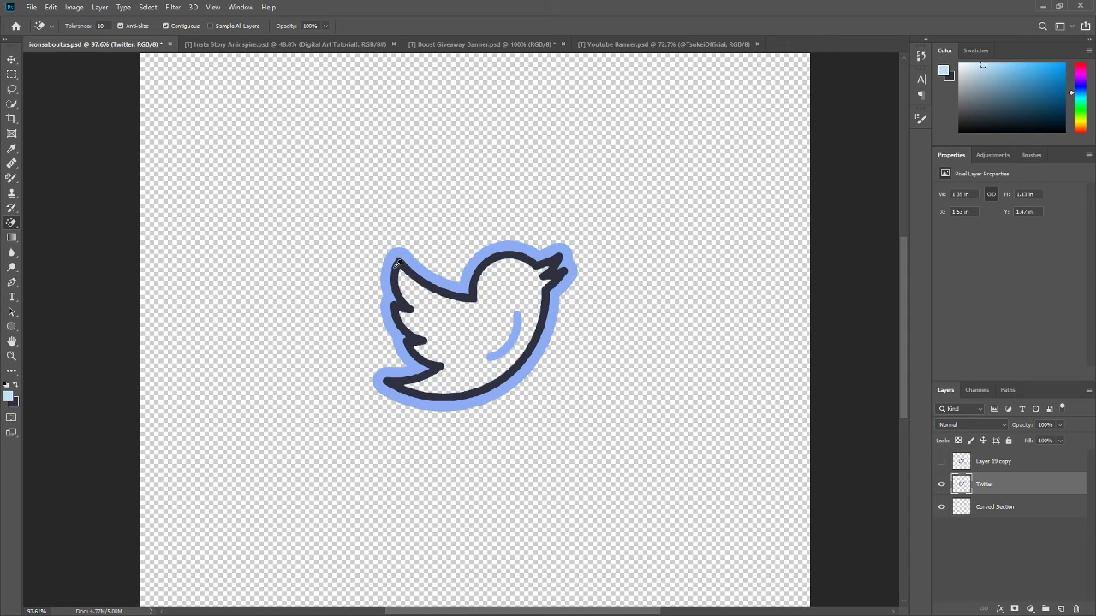
Step: Zoom around the bird, glance at the Youtube Banner document, then return to the icons file
{"action": "scroll", "coordinate": [408, 284], "scroll_direction": "up", "scroll_amount": 3}
{"action": "scroll", "coordinate": [403, 278], "scroll_direction": "up", "scroll_amount": 5}
{"action": "scroll", "coordinate": [396, 272], "scroll_direction": "up", "scroll_amount": 5}
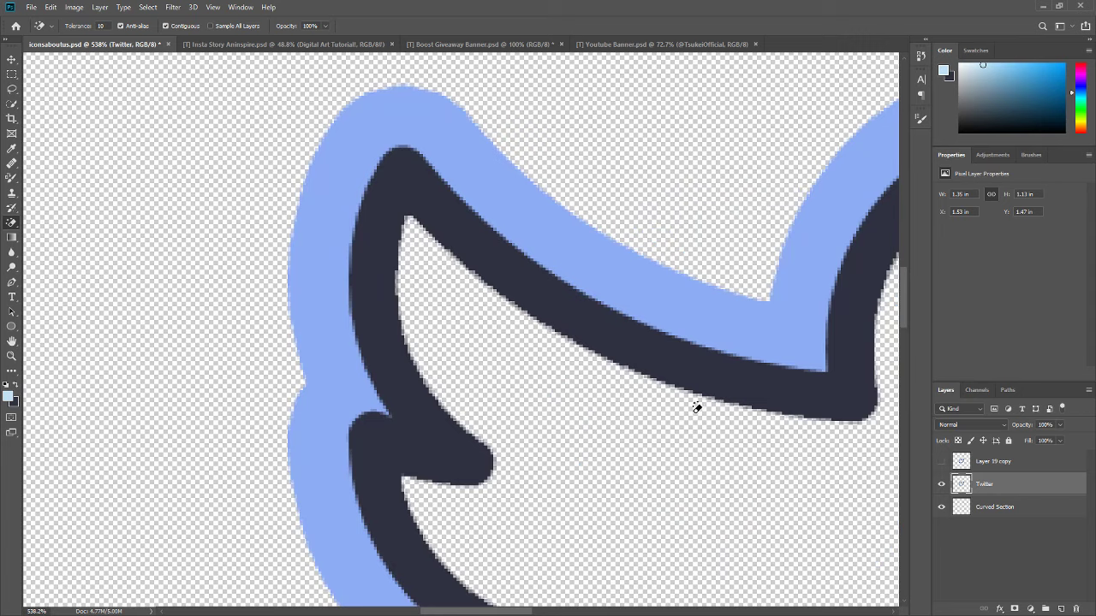
{"action": "scroll", "coordinate": [502, 343], "scroll_direction": "down", "scroll_amount": 5}
{"action": "scroll", "coordinate": [429, 214], "scroll_direction": "down", "scroll_amount": 3}
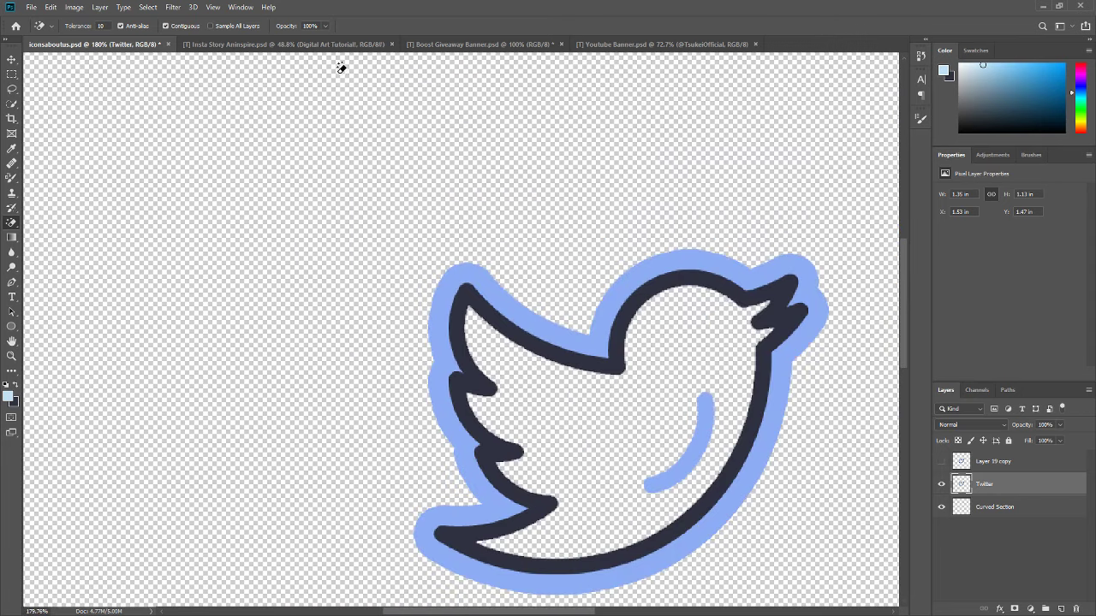
{"action": "left_click", "coordinate": [620, 45]}
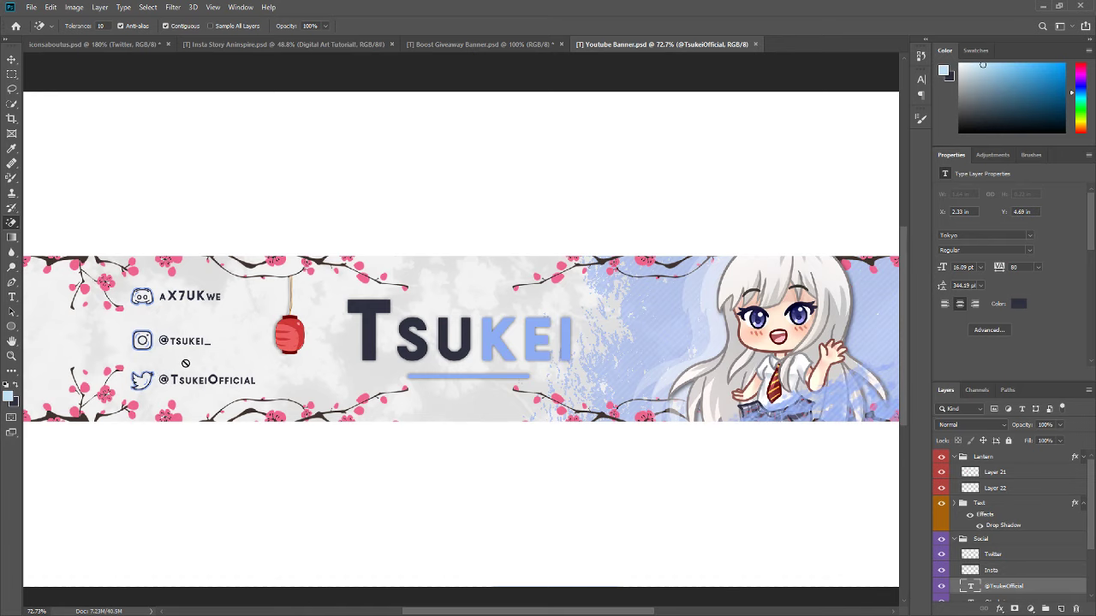
{"action": "left_click", "coordinate": [44, 45]}
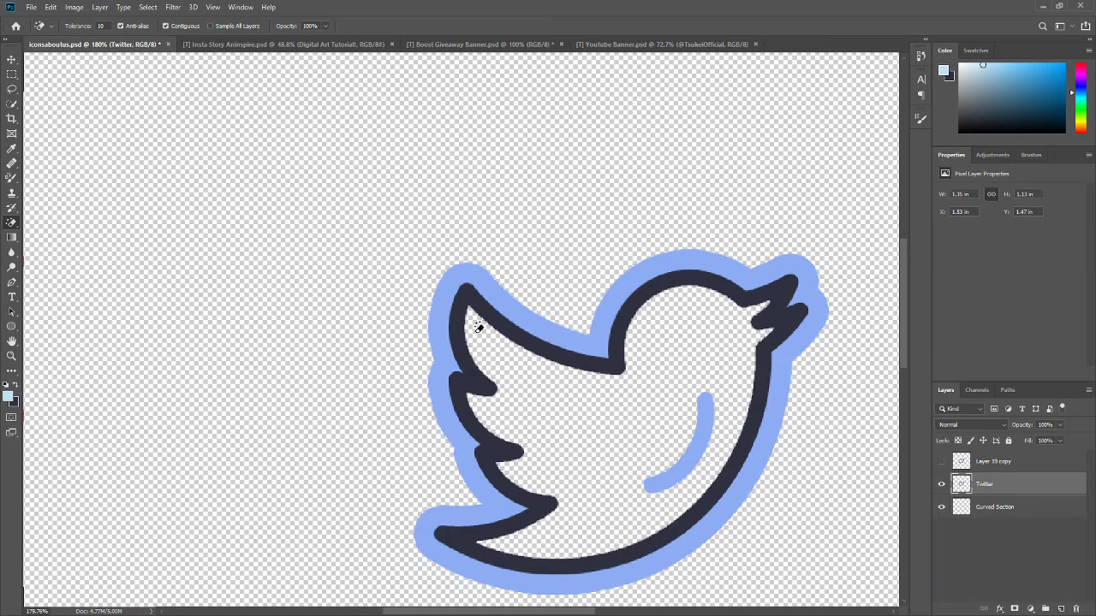
{"action": "scroll", "coordinate": [488, 371], "scroll_direction": "down", "scroll_amount": 2}
{"action": "scroll", "coordinate": [487, 374], "scroll_direction": "down", "scroll_amount": 3}
{"action": "scroll", "coordinate": [487, 372], "scroll_direction": "down", "scroll_amount": 1}
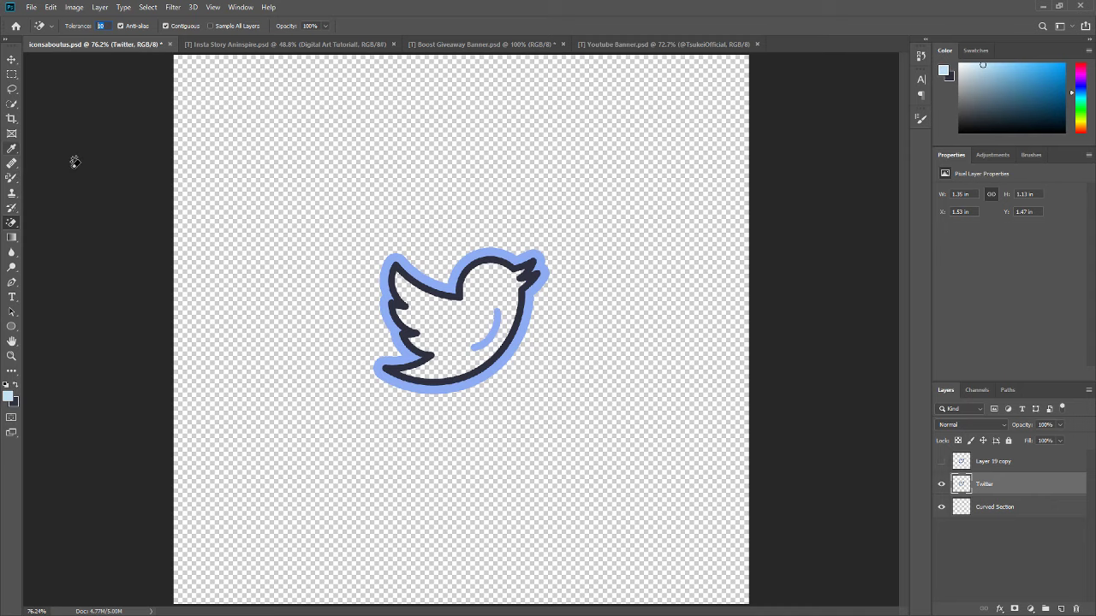
Step: Cancel the accidental close so the icons document stays open
{"action": "left_click", "coordinate": [211, 47]}
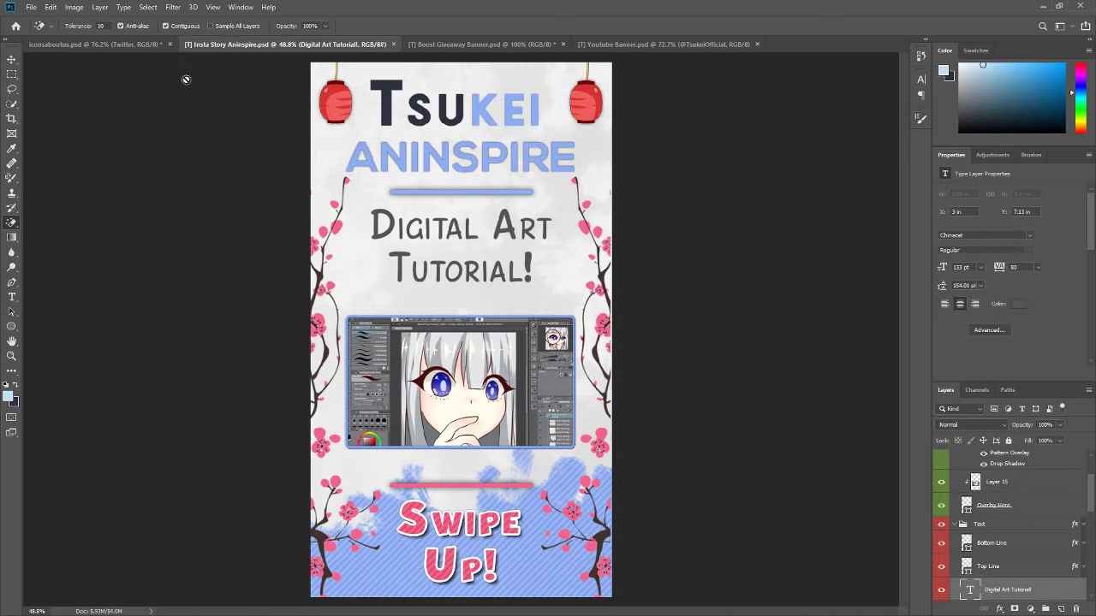
{"action": "left_click", "coordinate": [170, 44]}
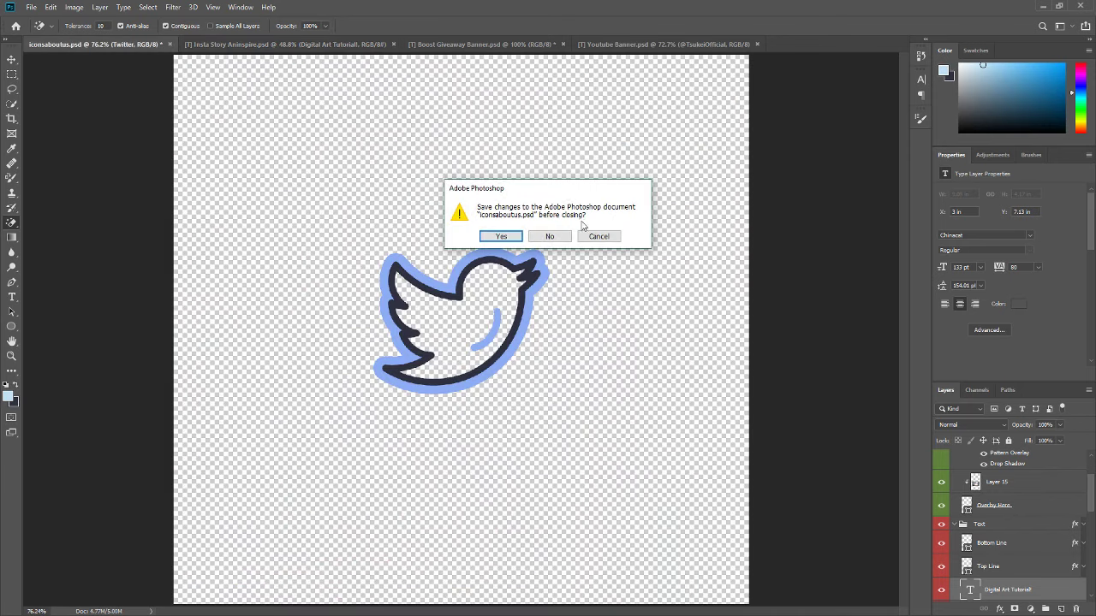
{"action": "left_click", "coordinate": [602, 241]}
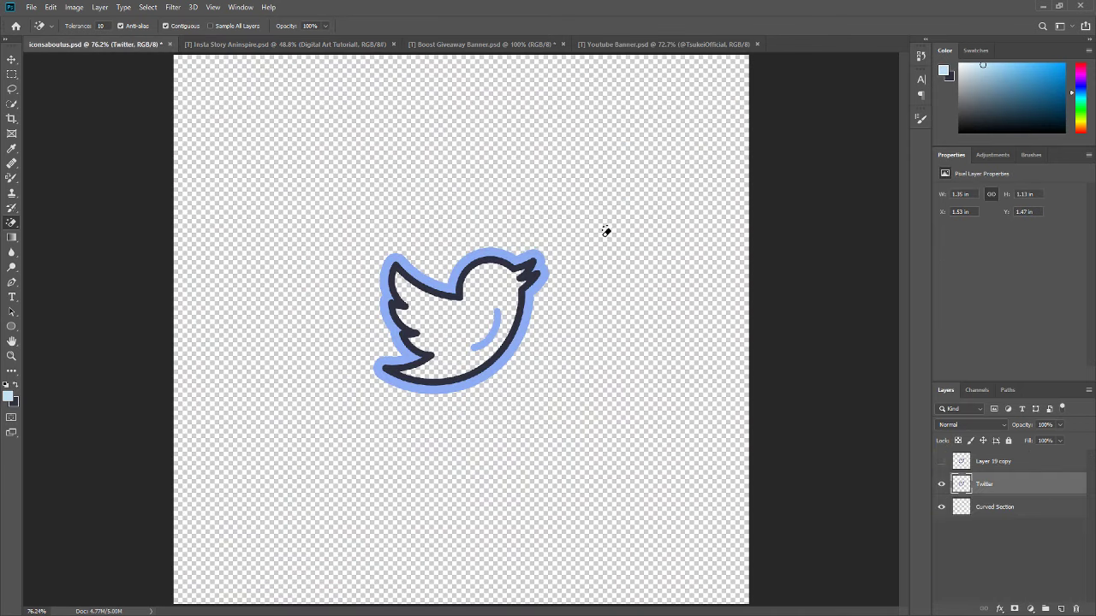
Step: On the Insta Story design, decline rasterizing its text and switch to the Move tool
{"action": "left_click", "coordinate": [231, 44]}
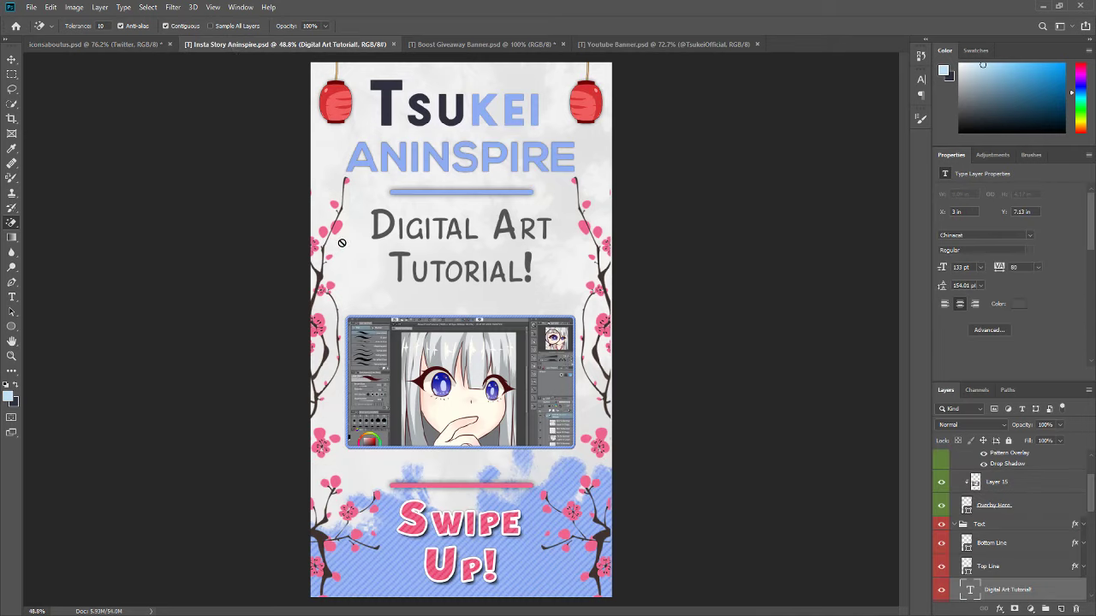
{"action": "left_click", "coordinate": [334, 245]}
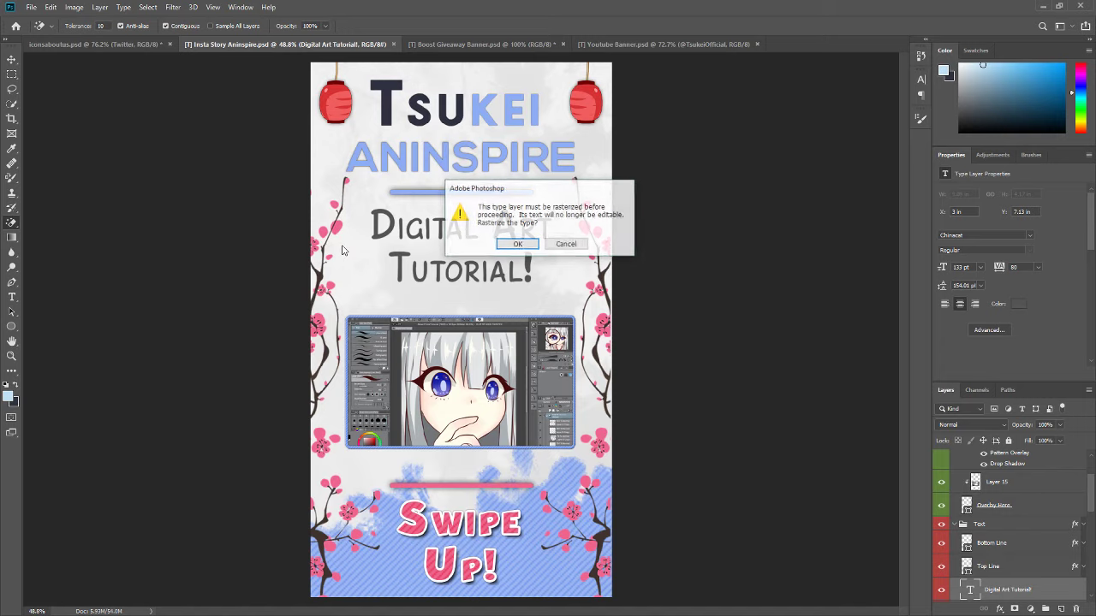
{"action": "left_click", "coordinate": [570, 244]}
{"action": "left_click", "coordinate": [12, 59]}
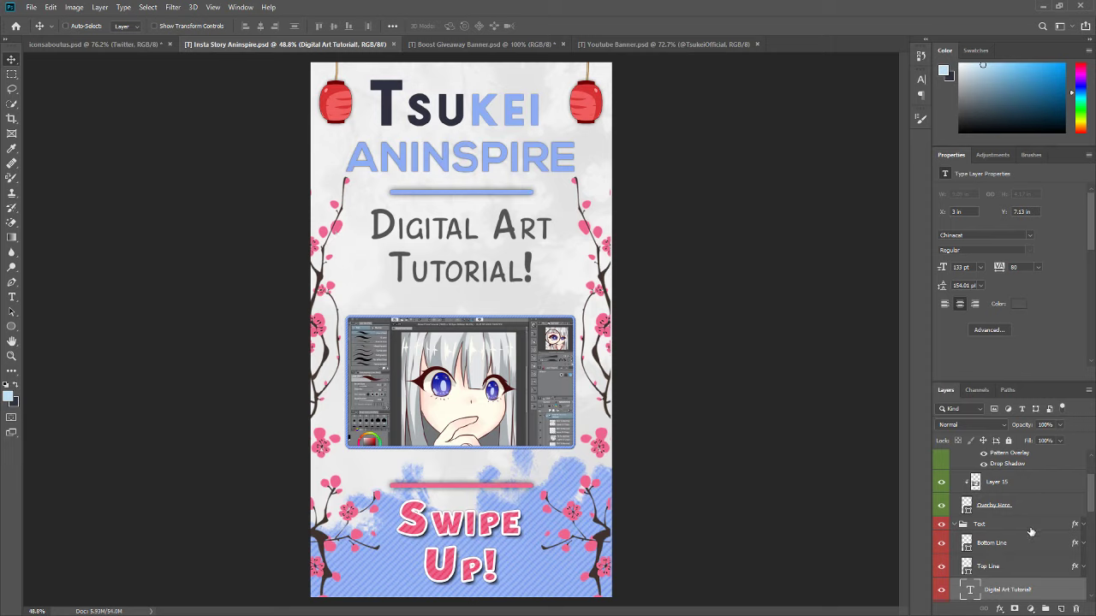
Step: Select the Layer 6 copy layer and bring up Image > Adjustments
{"action": "scroll", "coordinate": [1022, 589], "scroll_direction": "down", "scroll_amount": 3}
{"action": "scroll", "coordinate": [1022, 589], "scroll_direction": "down", "scroll_amount": 3}
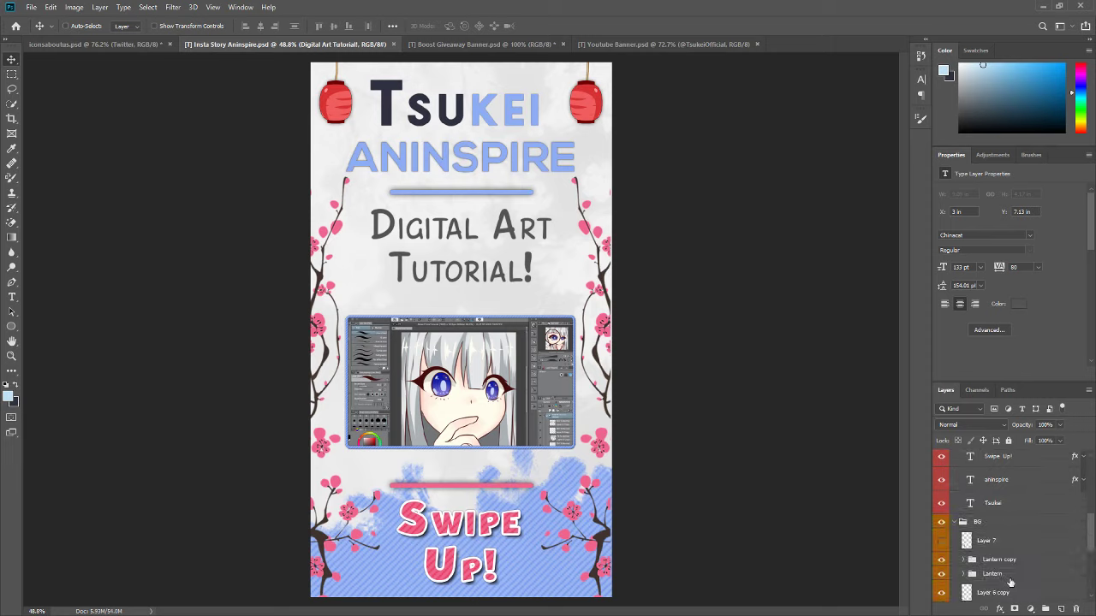
{"action": "scroll", "coordinate": [991, 570], "scroll_direction": "down", "scroll_amount": 2}
{"action": "left_click", "coordinate": [988, 554]}
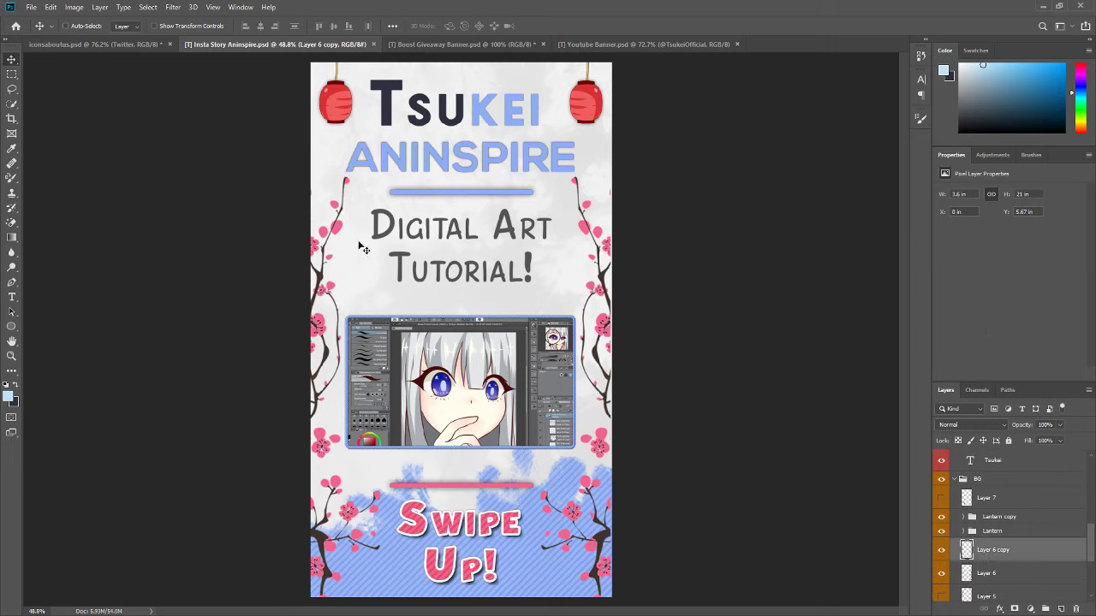
{"action": "left_click", "coordinate": [73, 8]}
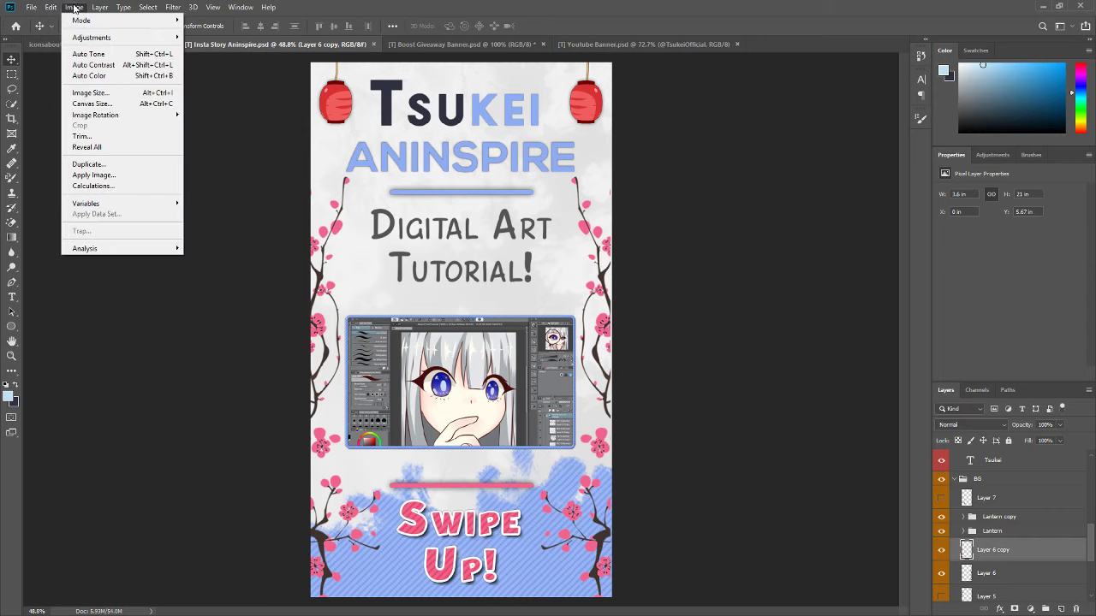
{"action": "mouse_move", "coordinate": [91, 38]}
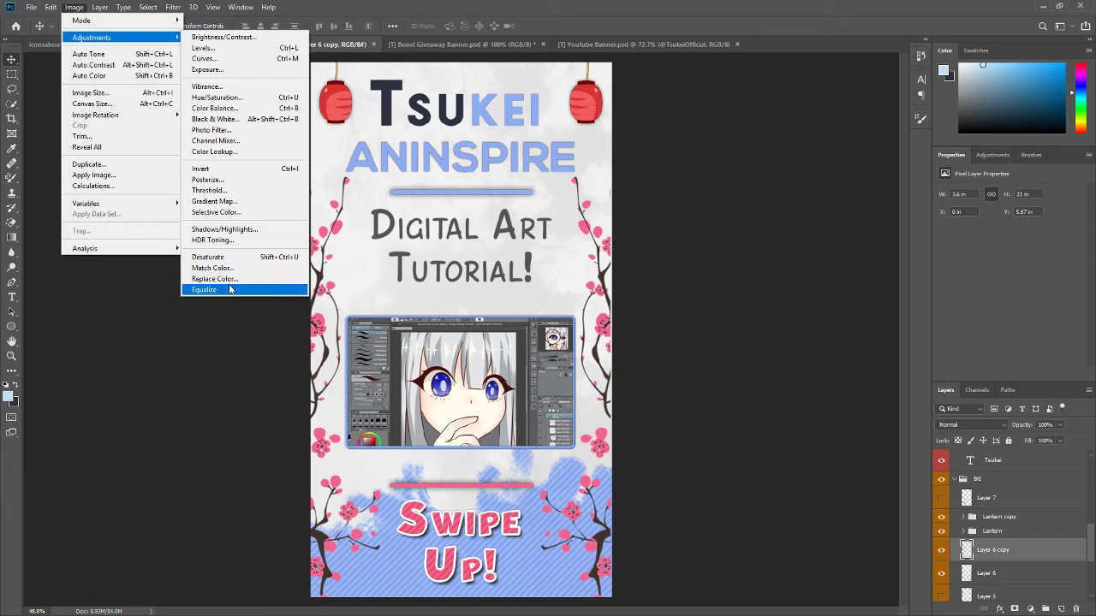
Step: In Replace Color, set the colour to replace to the blossoms' pink
{"action": "left_click", "coordinate": [229, 279]}
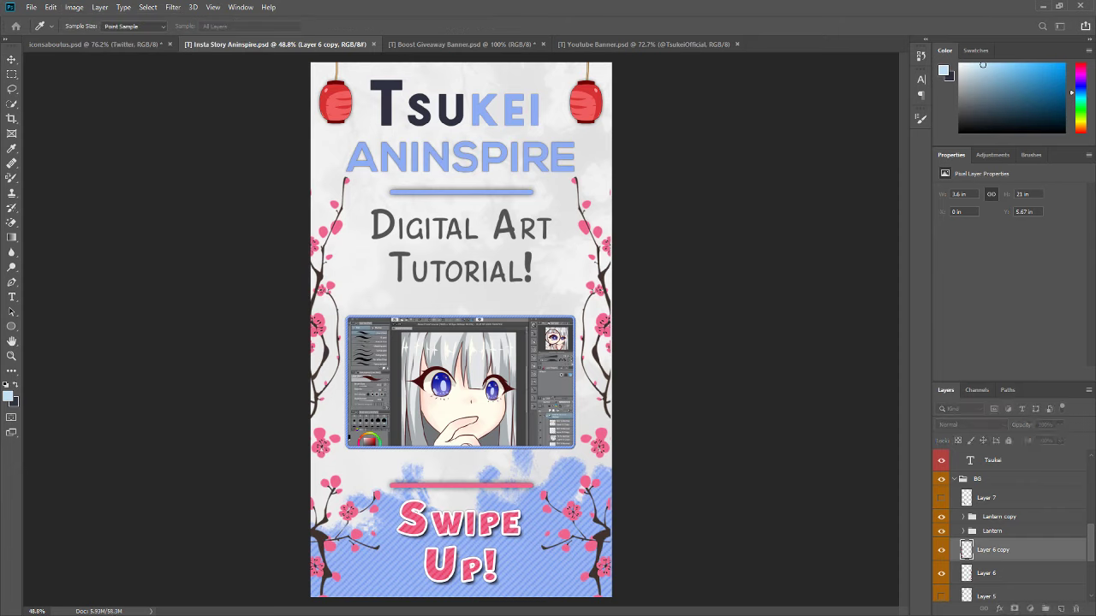
{"action": "left_click_drag", "start_coordinate": [808, 137], "coordinate": [814, 113]}
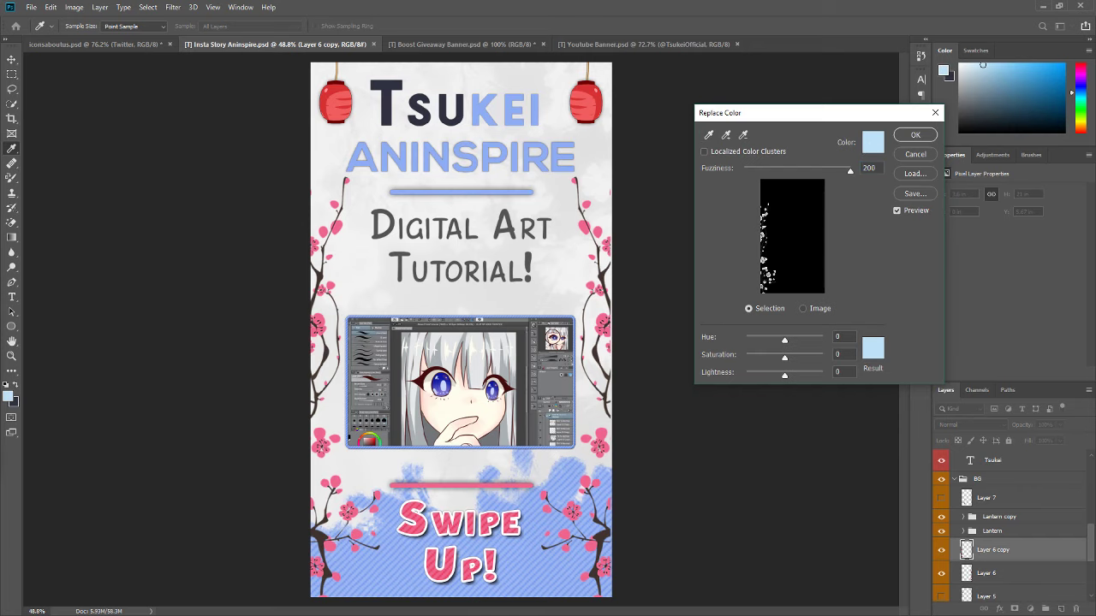
{"action": "left_click", "coordinate": [873, 142]}
{"action": "left_click_drag", "start_coordinate": [484, 120], "coordinate": [824, 83]}
{"action": "left_click", "coordinate": [337, 230]}
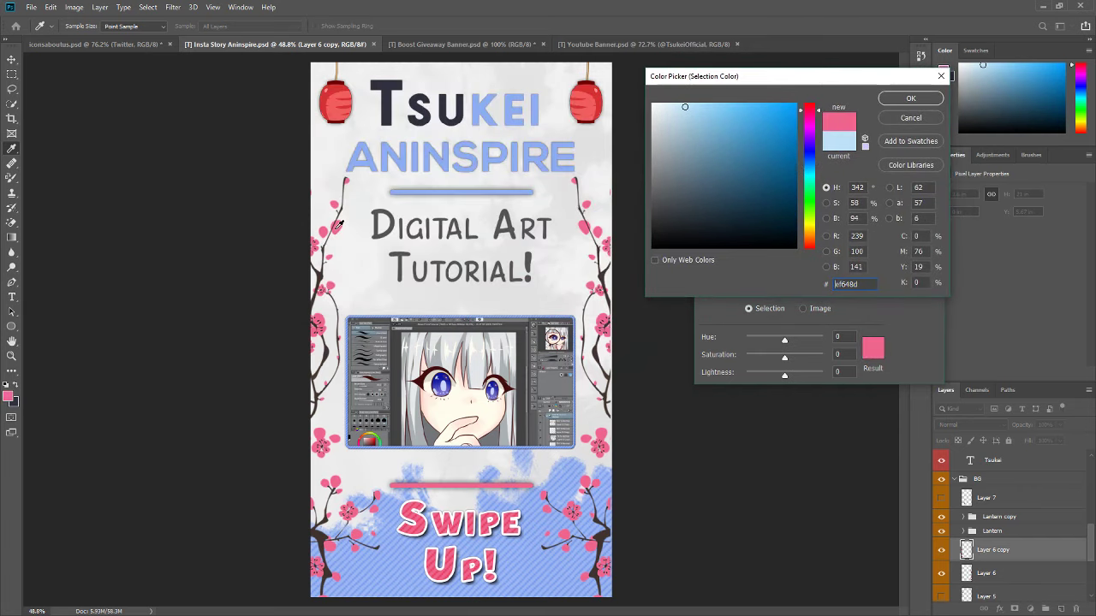
{"action": "left_click", "coordinate": [910, 99]}
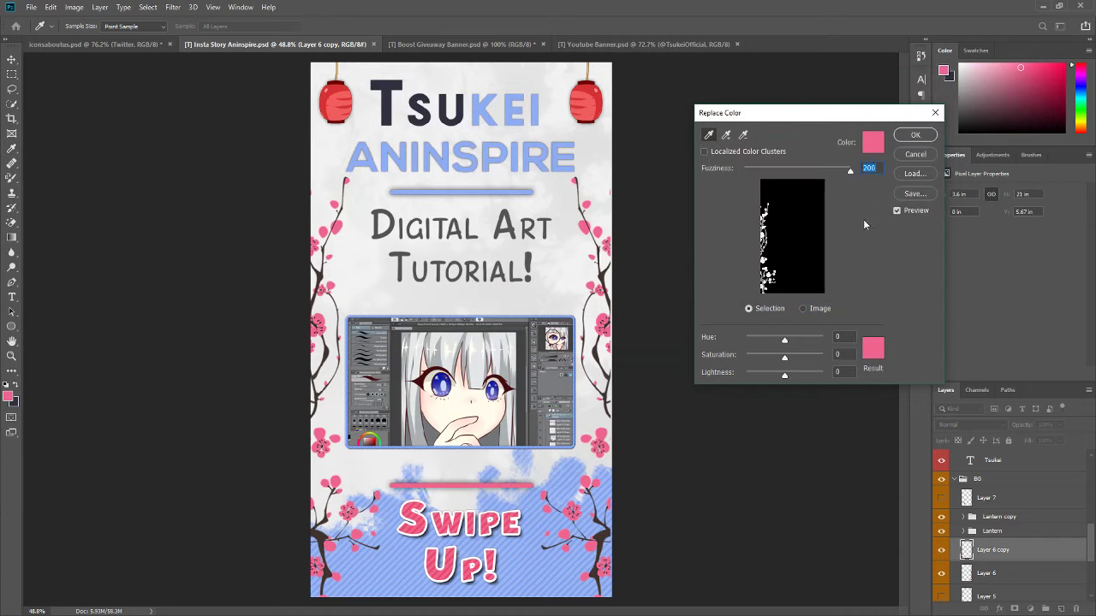
Step: Choose a vivid magenta-pink Result colour and apply the replacement
{"action": "left_click", "coordinate": [871, 351]}
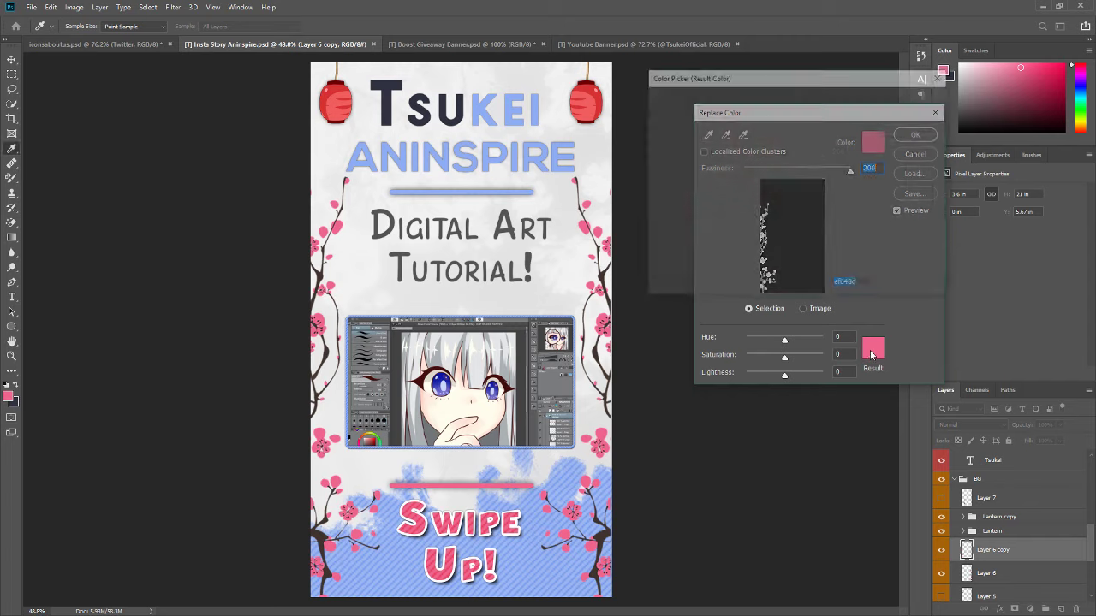
{"action": "left_click_drag", "start_coordinate": [815, 142], "coordinate": [816, 202]}
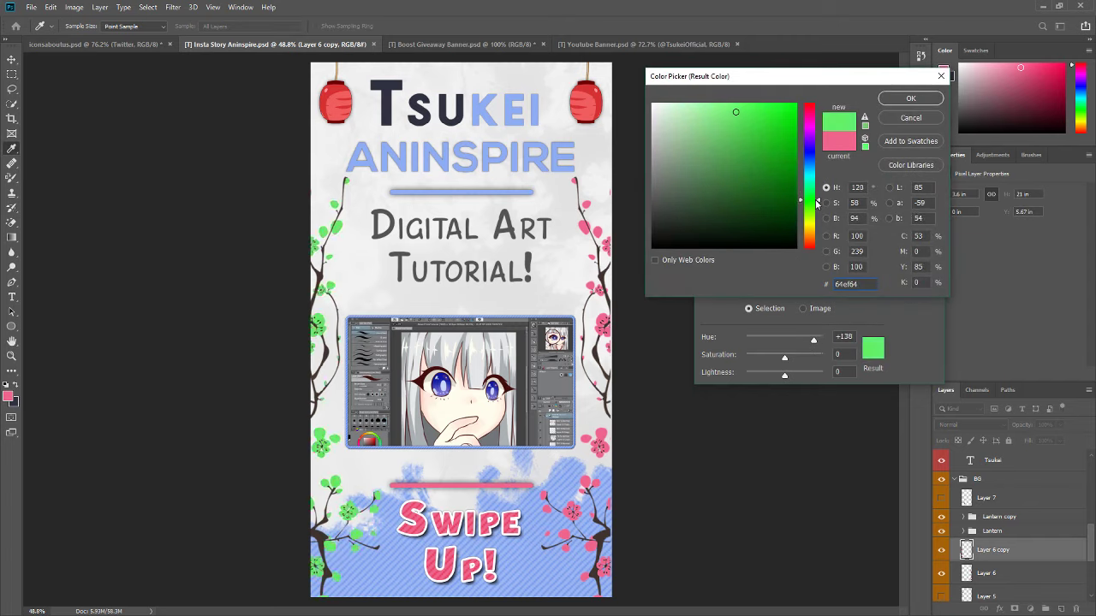
{"action": "left_click_drag", "start_coordinate": [816, 202], "coordinate": [811, 123]}
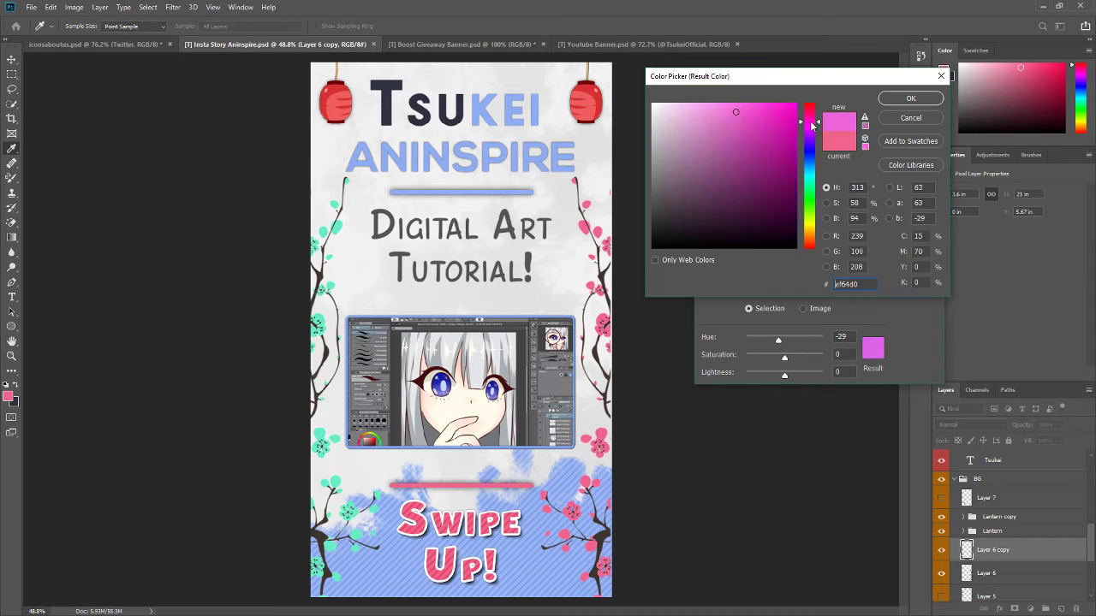
{"action": "left_click", "coordinate": [765, 114]}
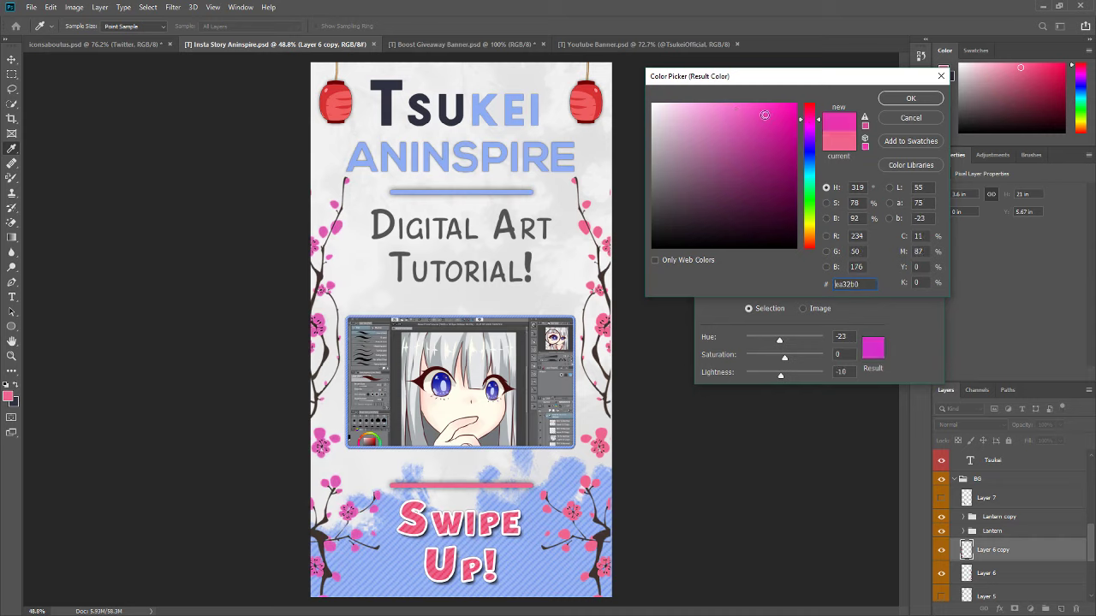
{"action": "left_click", "coordinate": [891, 98]}
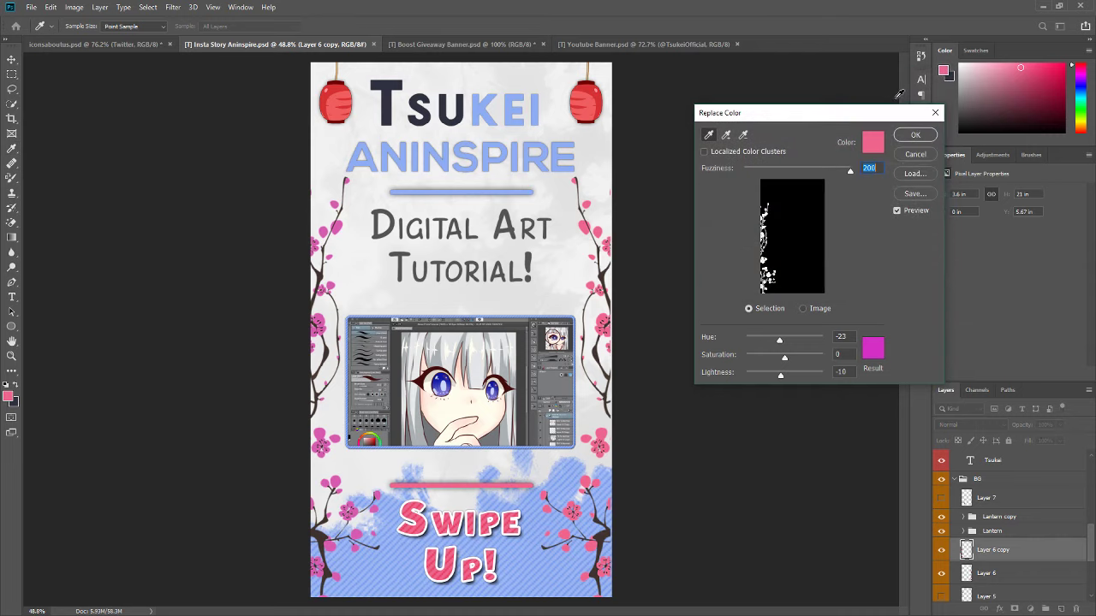
{"action": "left_click", "coordinate": [914, 136]}
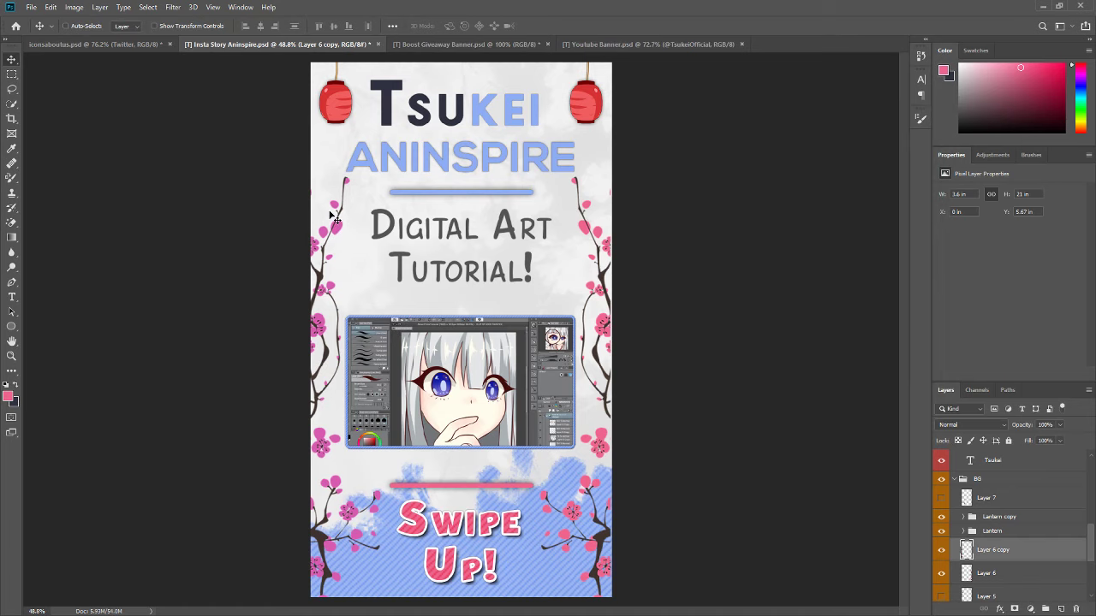
Step: In iconsaboutus.psd, clear the Twitter layer's style and hide the Curved Section layer
{"action": "left_click", "coordinate": [102, 47]}
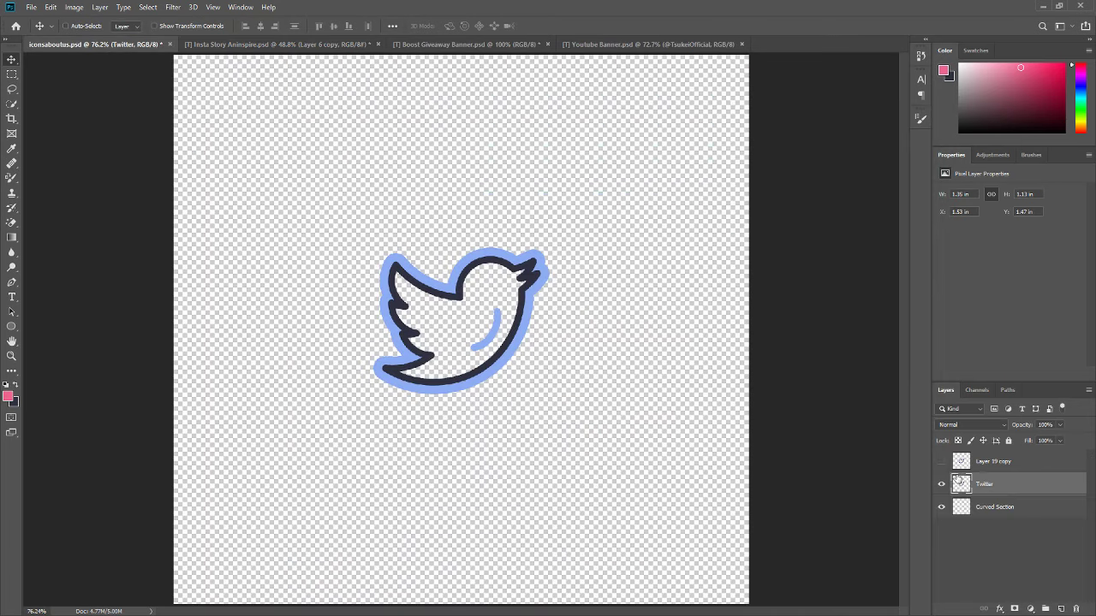
{"action": "key", "text": "ctrl+z"}
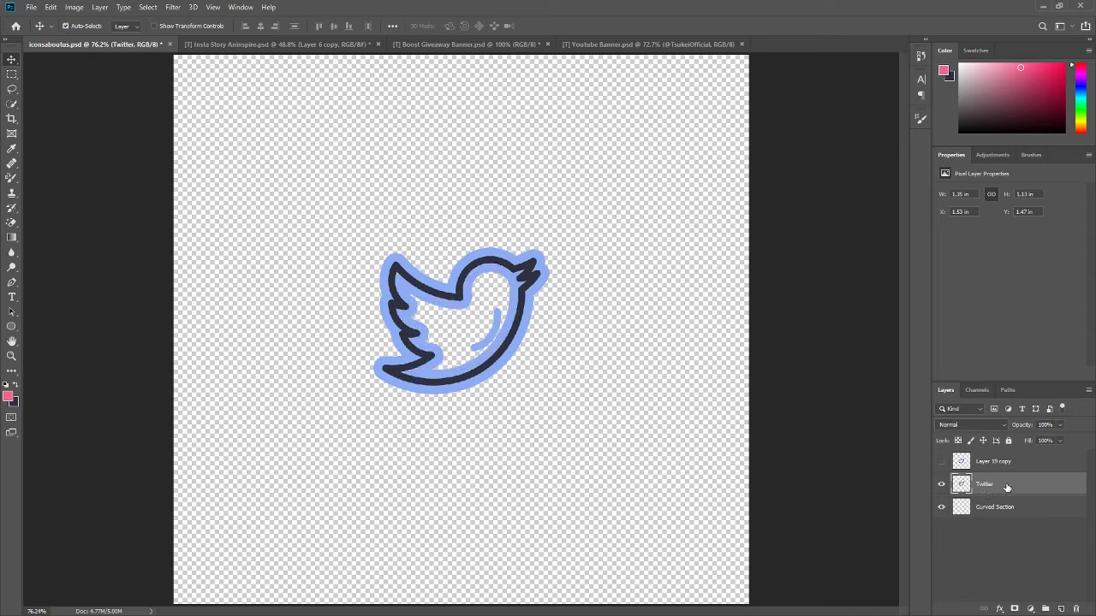
{"action": "right_click", "coordinate": [996, 484]}
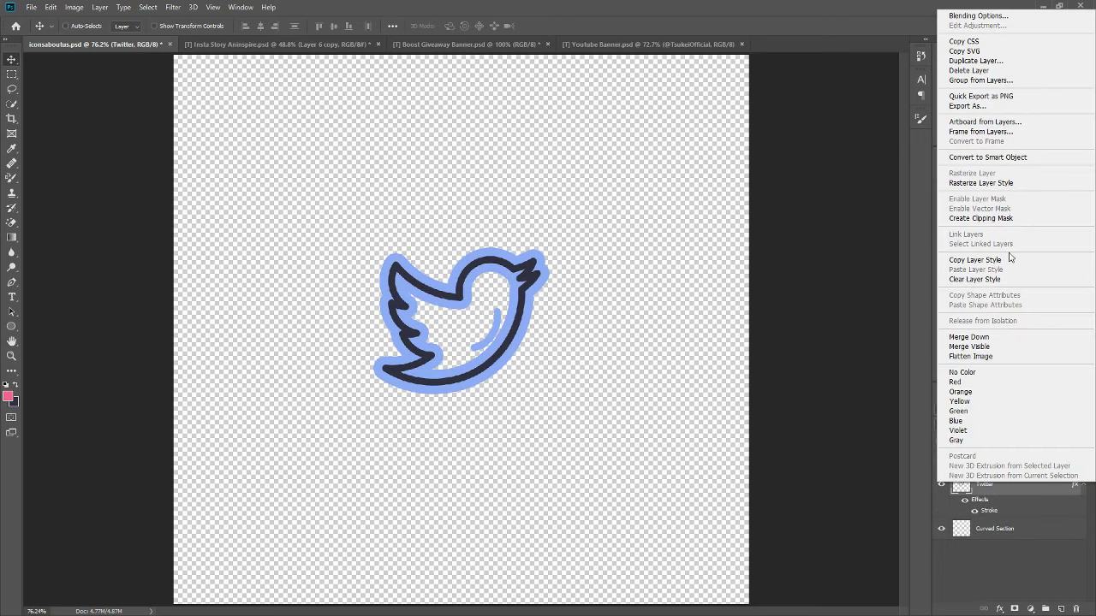
{"action": "left_click", "coordinate": [1011, 279]}
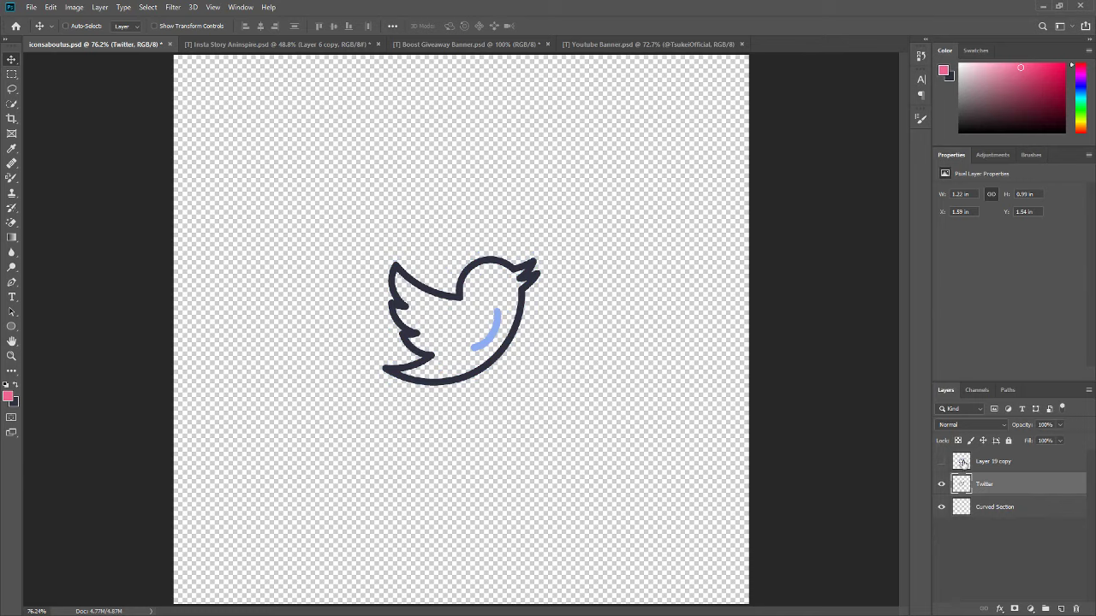
{"action": "left_click", "coordinate": [942, 507]}
Step: Try a blue Color Overlay on the Twitter bird, cancel it, and open the File menu
{"action": "right_click", "coordinate": [995, 488]}
{"action": "left_click", "coordinate": [963, 25]}
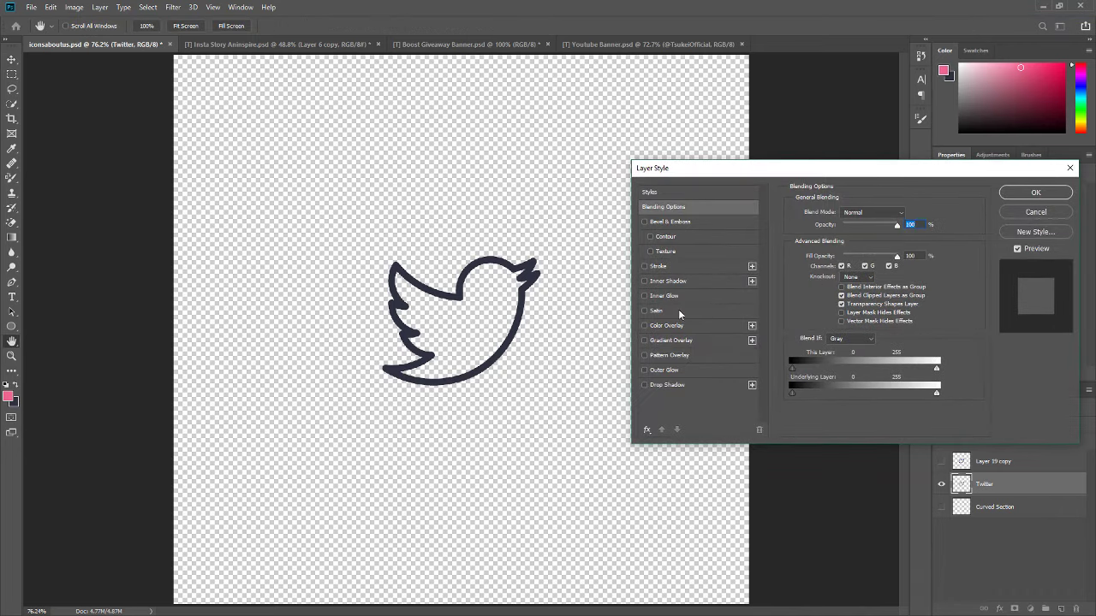
{"action": "left_click", "coordinate": [656, 328]}
{"action": "left_click", "coordinate": [899, 218]}
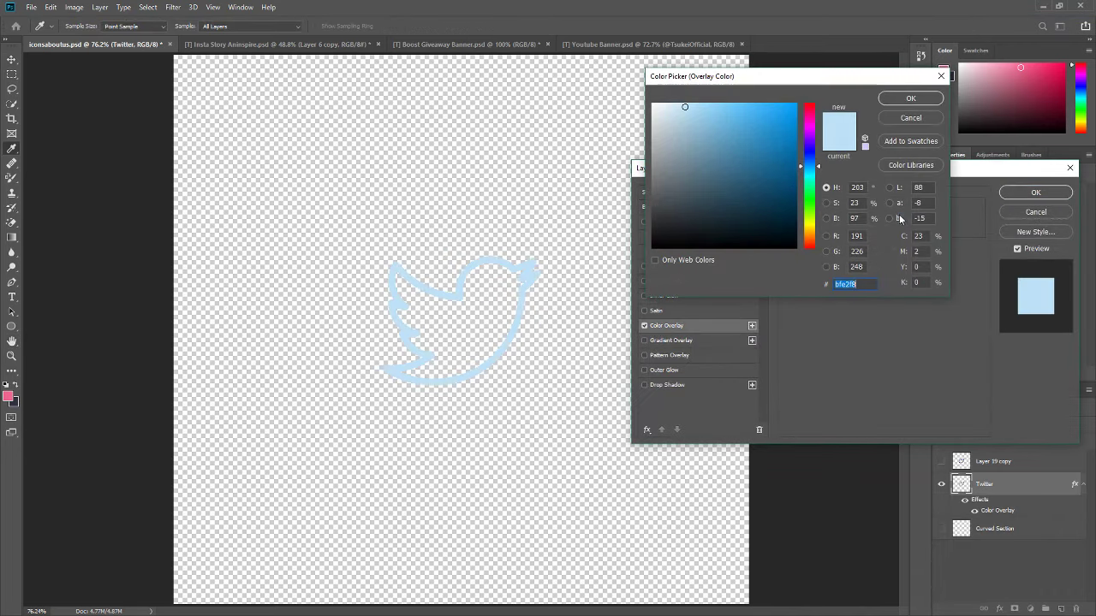
{"action": "left_click_drag", "start_coordinate": [738, 164], "coordinate": [773, 129]}
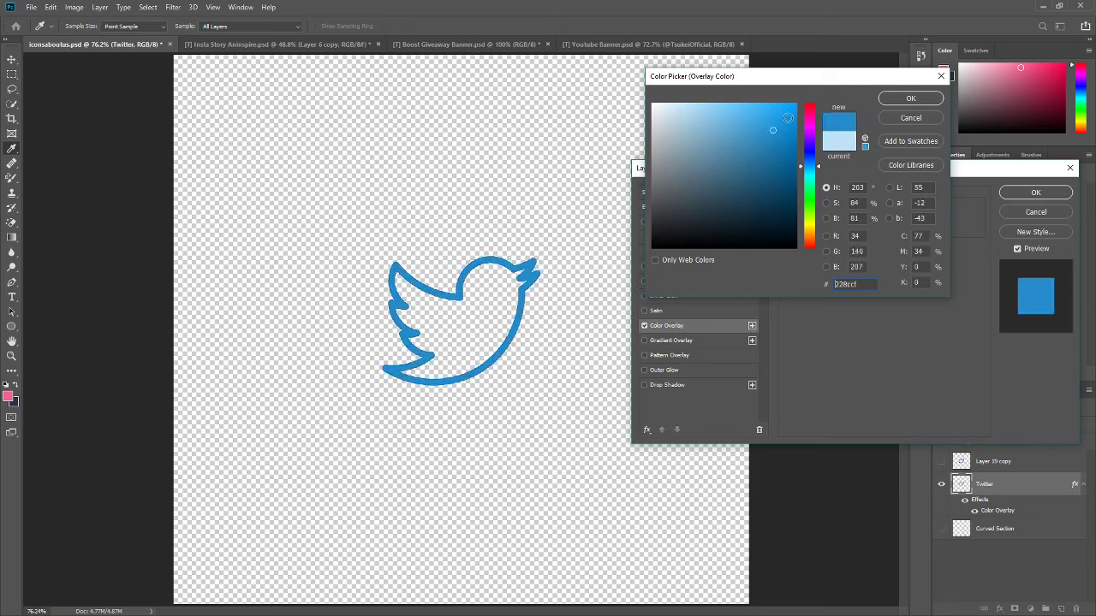
{"action": "left_click", "coordinate": [785, 114]}
{"action": "left_click", "coordinate": [911, 117]}
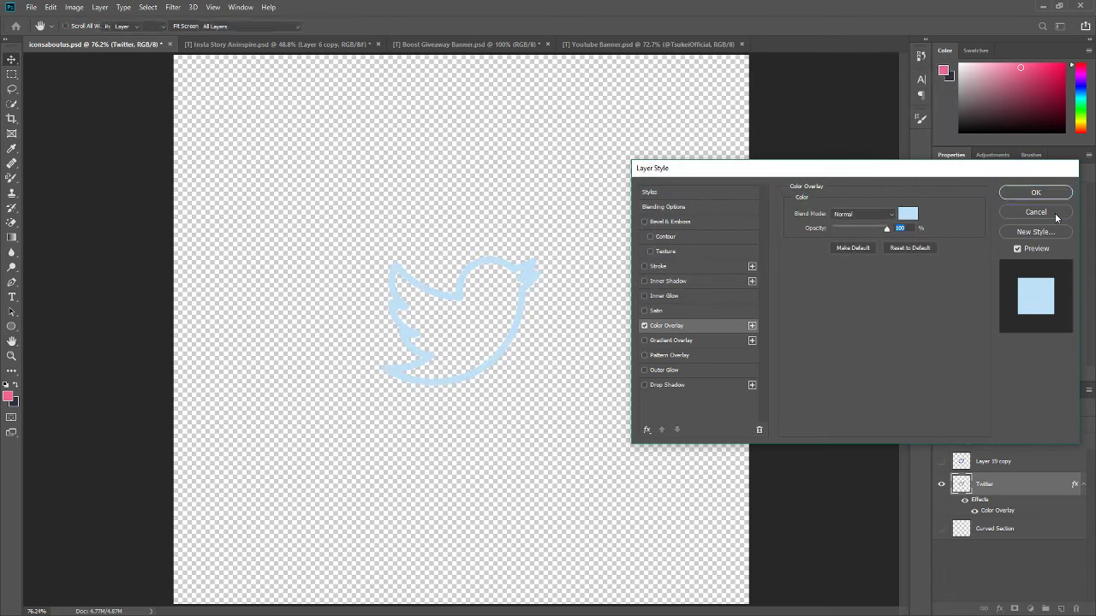
{"action": "left_click", "coordinate": [1056, 215]}
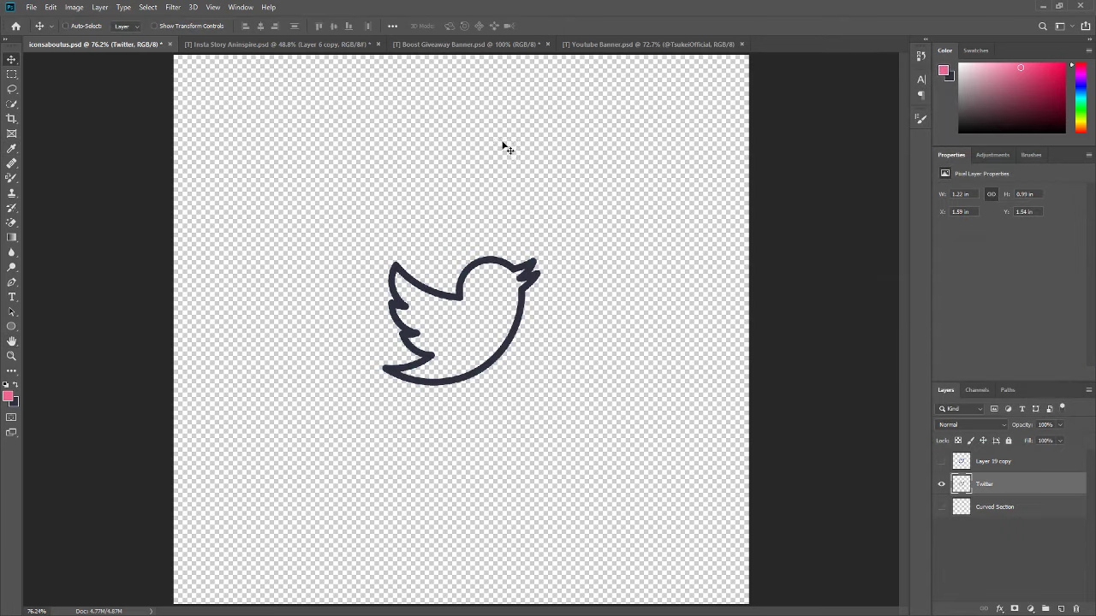
{"action": "left_click", "coordinate": [31, 7]}
Step: Open abstract.jpg from Documents > Photoshop > Textures and Misc
{"action": "left_click", "coordinate": [36, 31]}
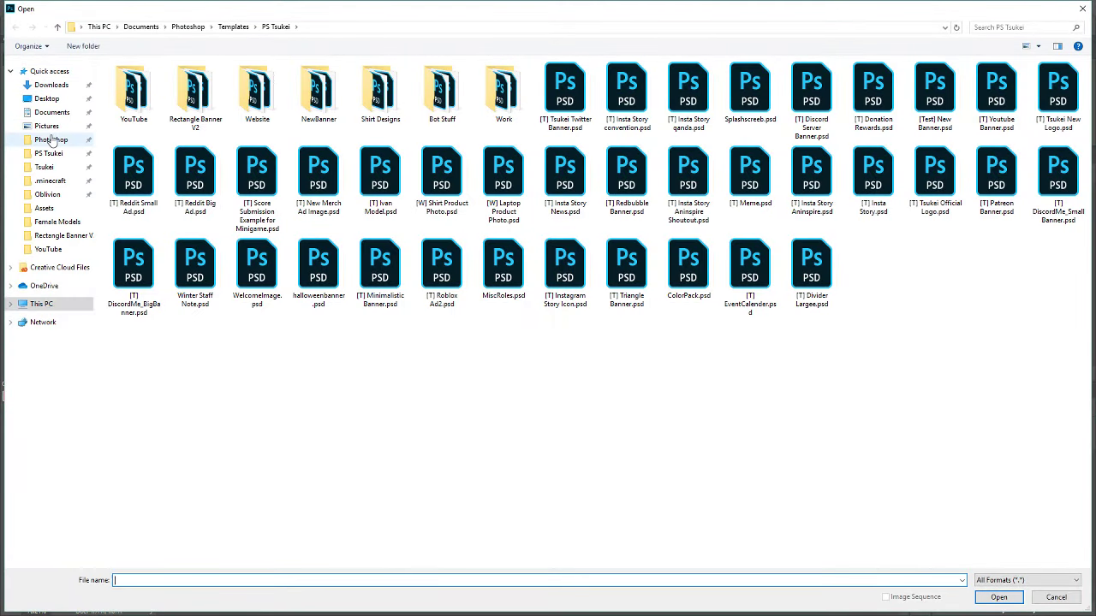
{"action": "left_click", "coordinate": [52, 139]}
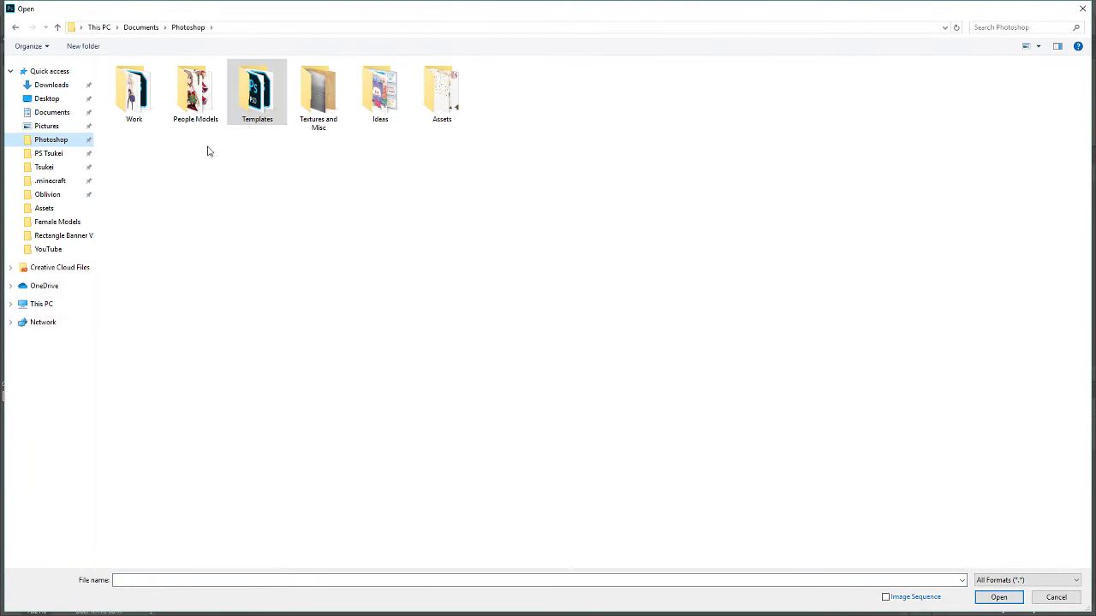
{"action": "double_click", "coordinate": [305, 86]}
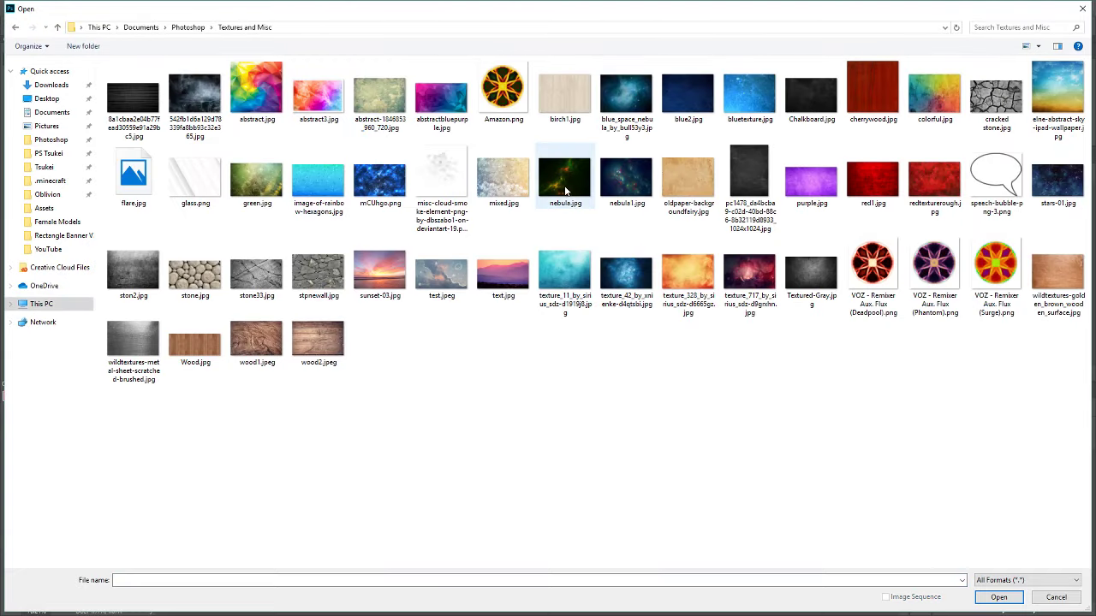
{"action": "double_click", "coordinate": [241, 75]}
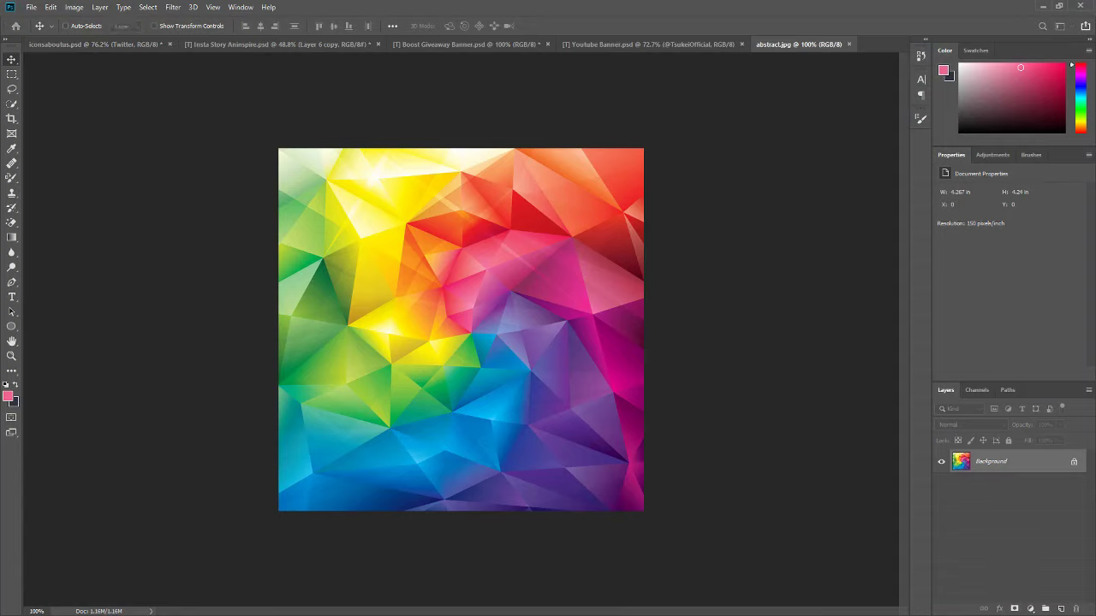
Step: Convert the abstract image's Background into Layer 0, then browse the Layer and File menus
{"action": "double_click", "coordinate": [1074, 463]}
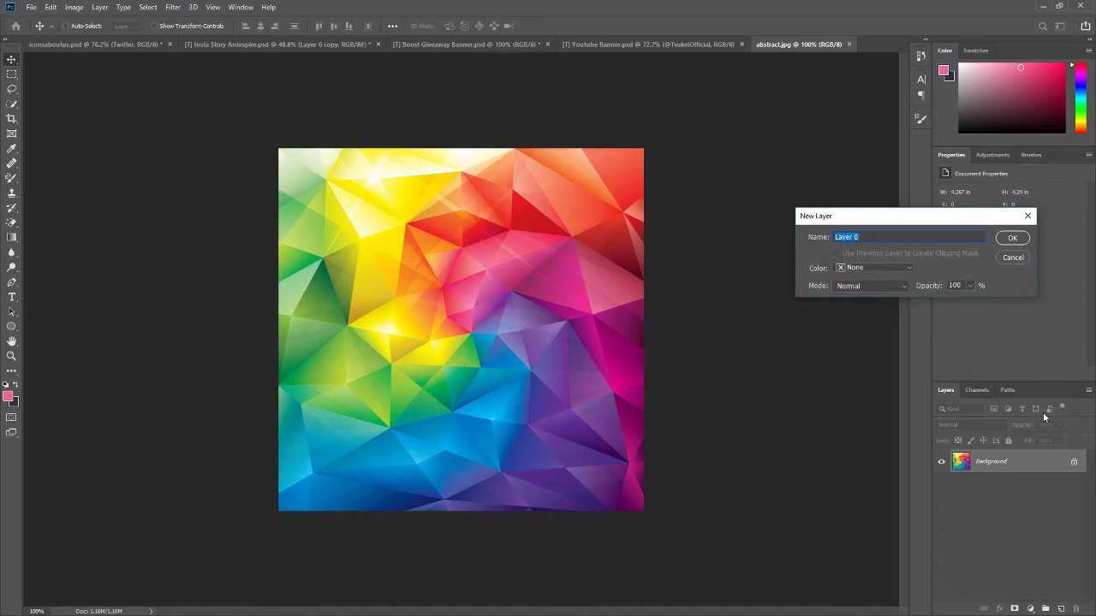
{"action": "left_click", "coordinate": [1011, 239]}
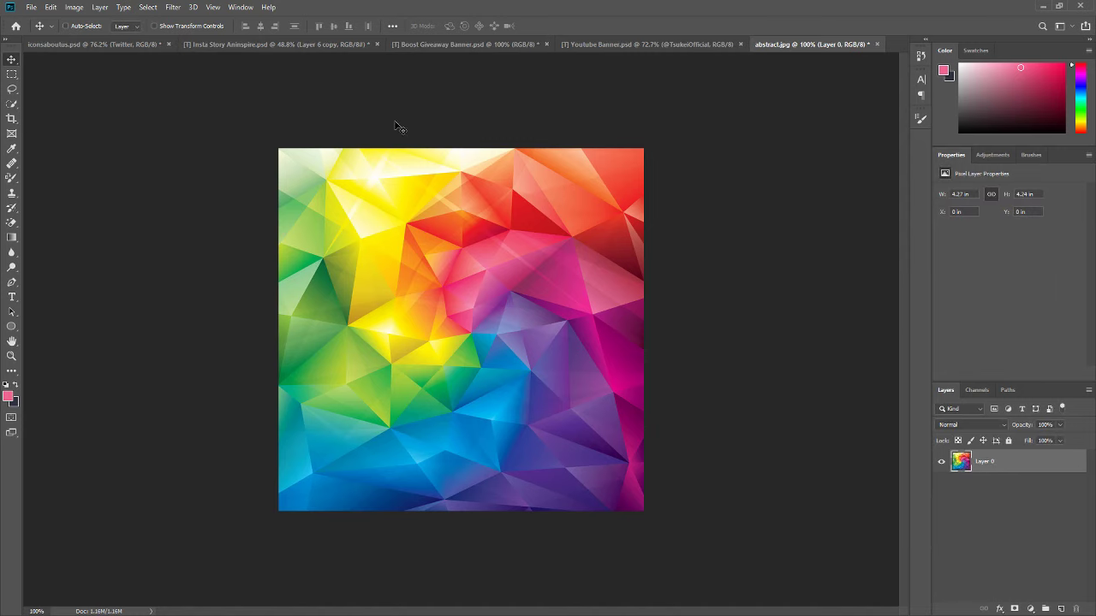
{"action": "left_click", "coordinate": [102, 8]}
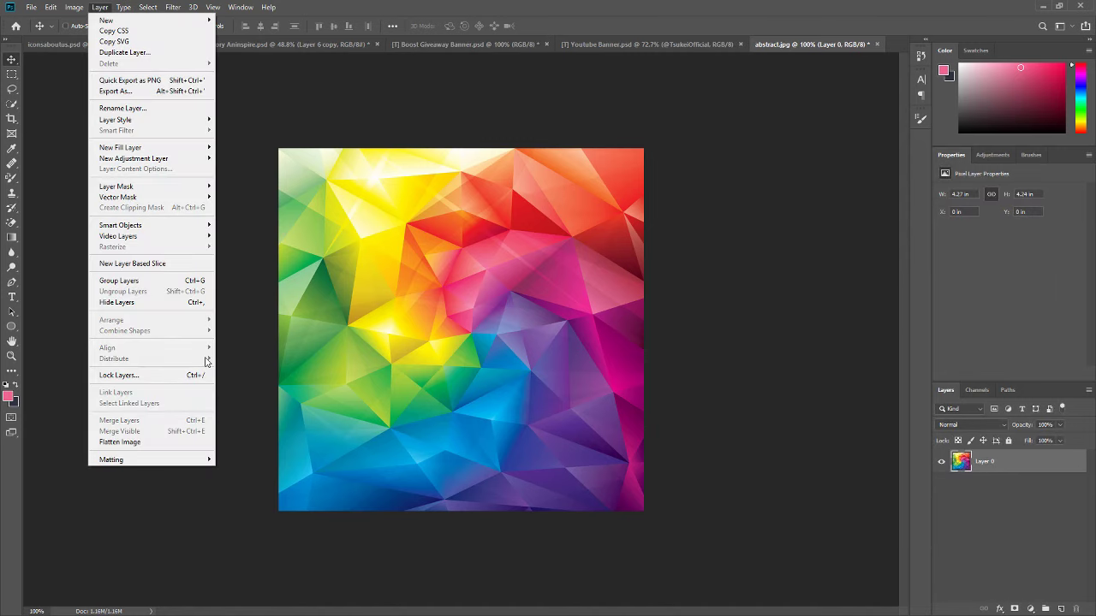
{"action": "key", "text": "alt+f"}
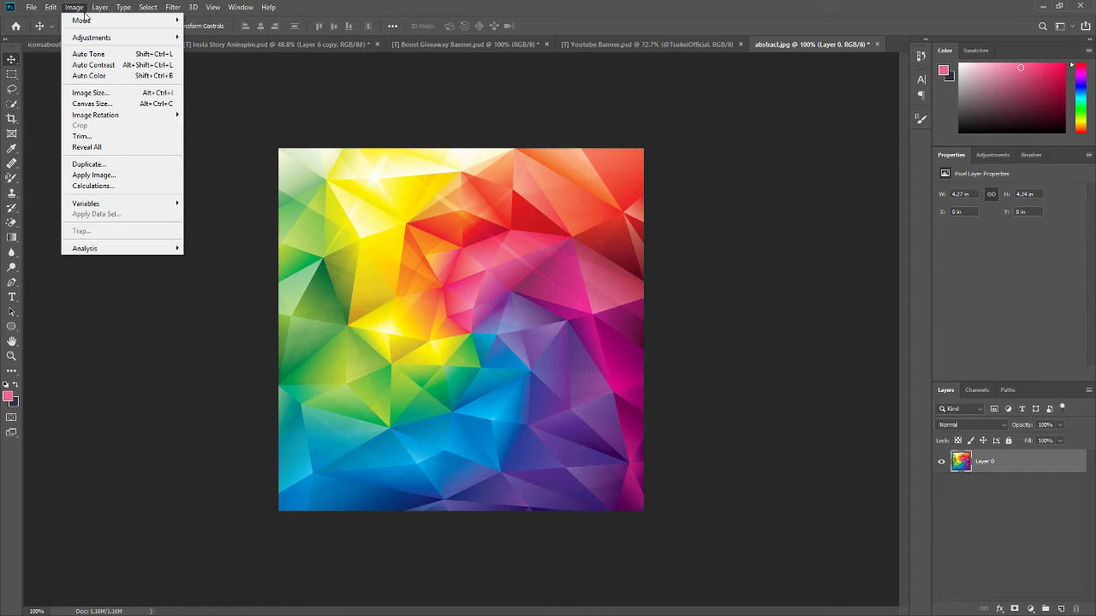
{"action": "mouse_move", "coordinate": [91, 37]}
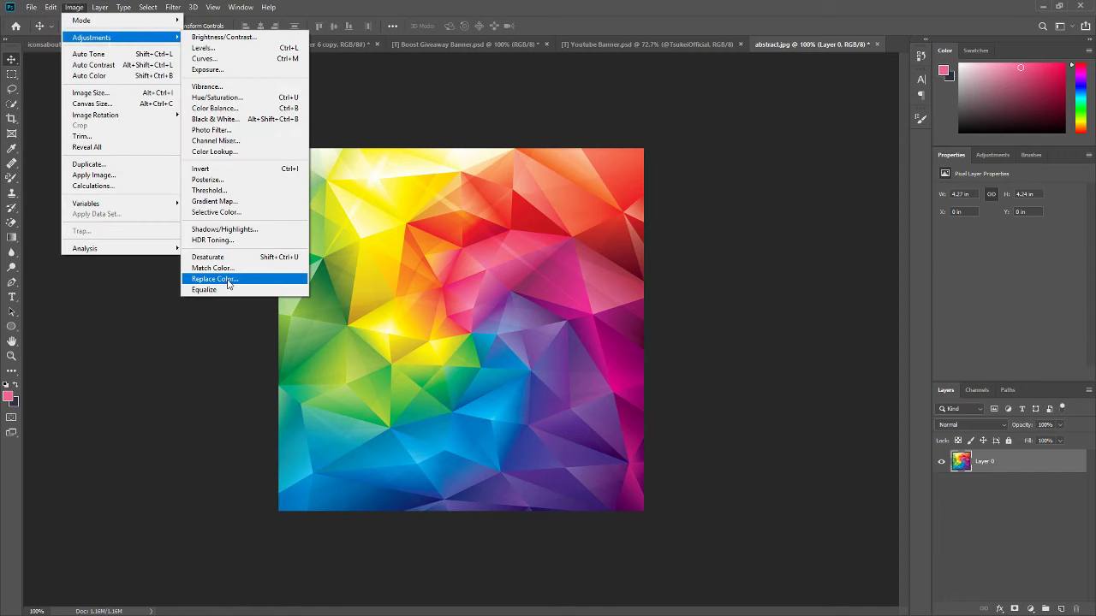
{"action": "left_click", "coordinate": [227, 282]}
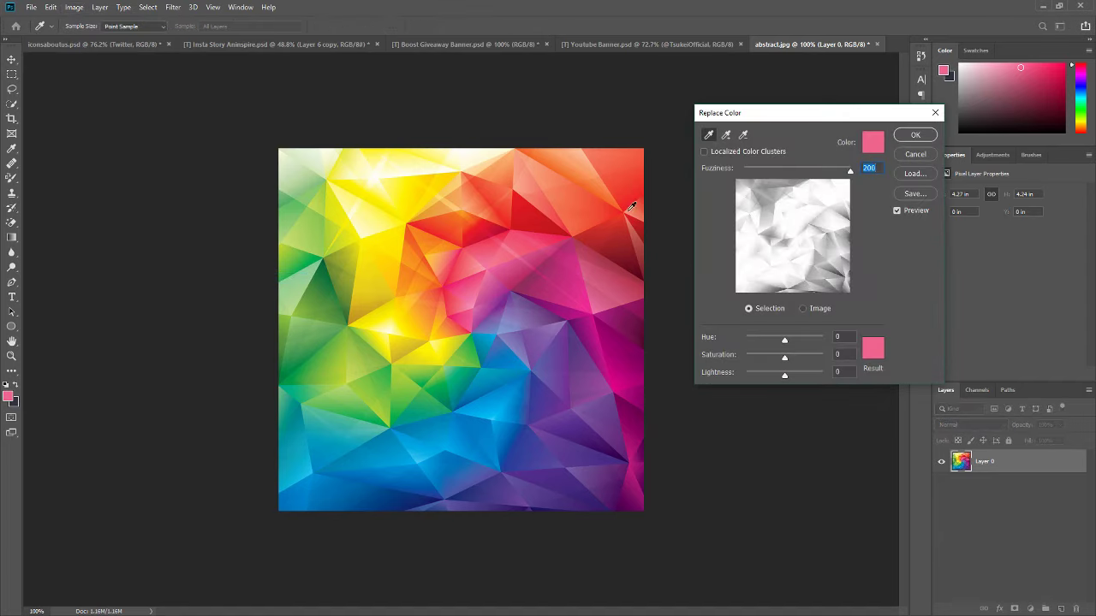
{"action": "left_click", "coordinate": [873, 142]}
{"action": "left_click", "coordinate": [380, 221]}
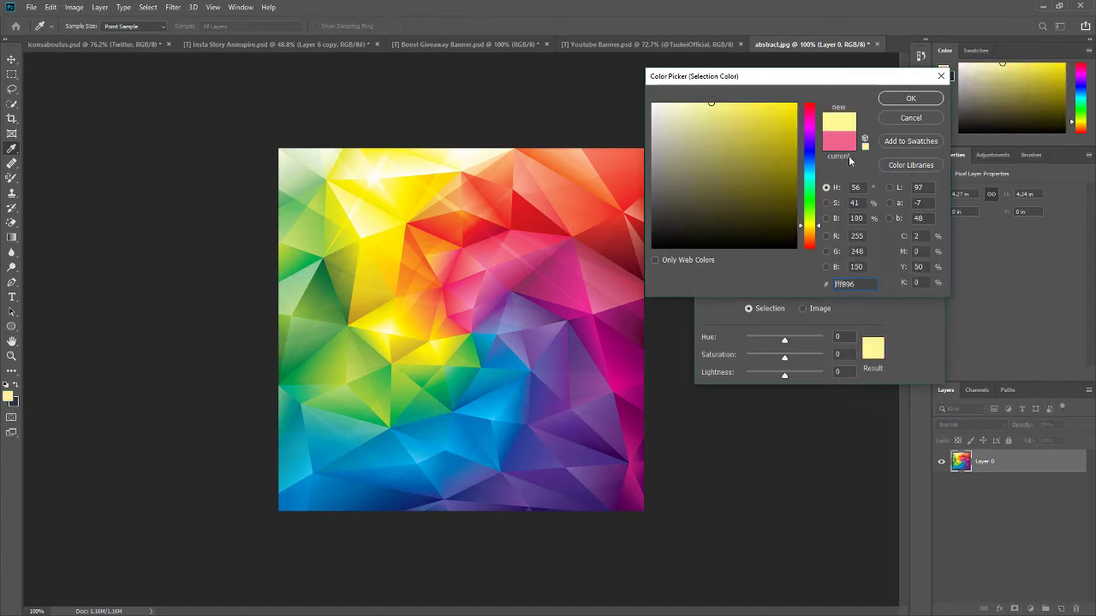
{"action": "left_click", "coordinate": [911, 99]}
{"action": "left_click", "coordinate": [872, 347]}
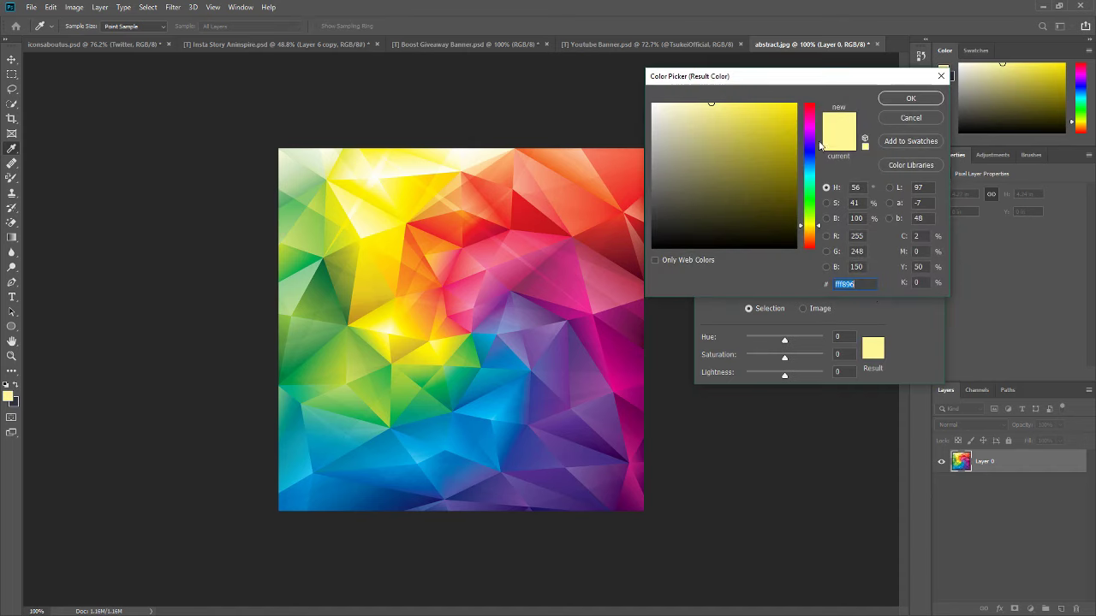
{"action": "left_click", "coordinate": [809, 141]}
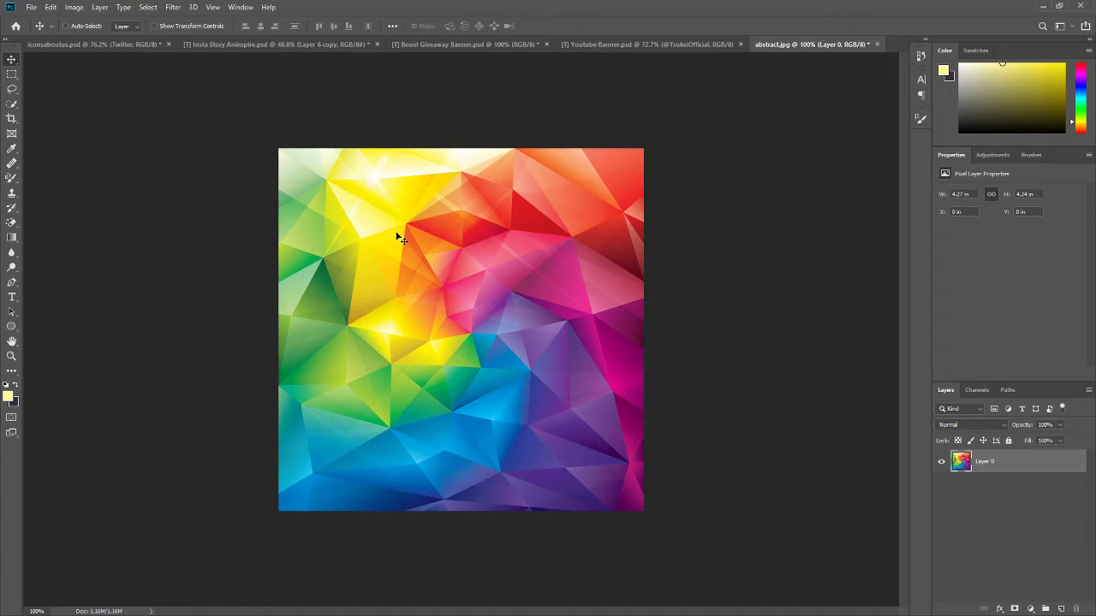
Step: Close abstract.jpg and iconsaboutus.psd without saving, then show Boost Giveaway Banner.psd
{"action": "left_click", "coordinate": [875, 48]}
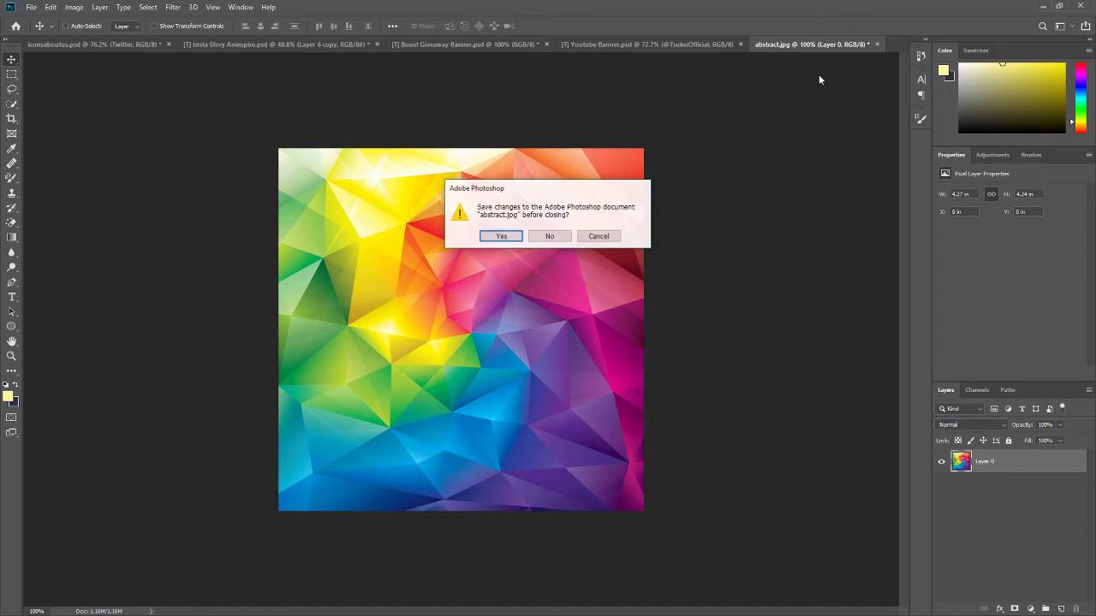
{"action": "left_click", "coordinate": [558, 238]}
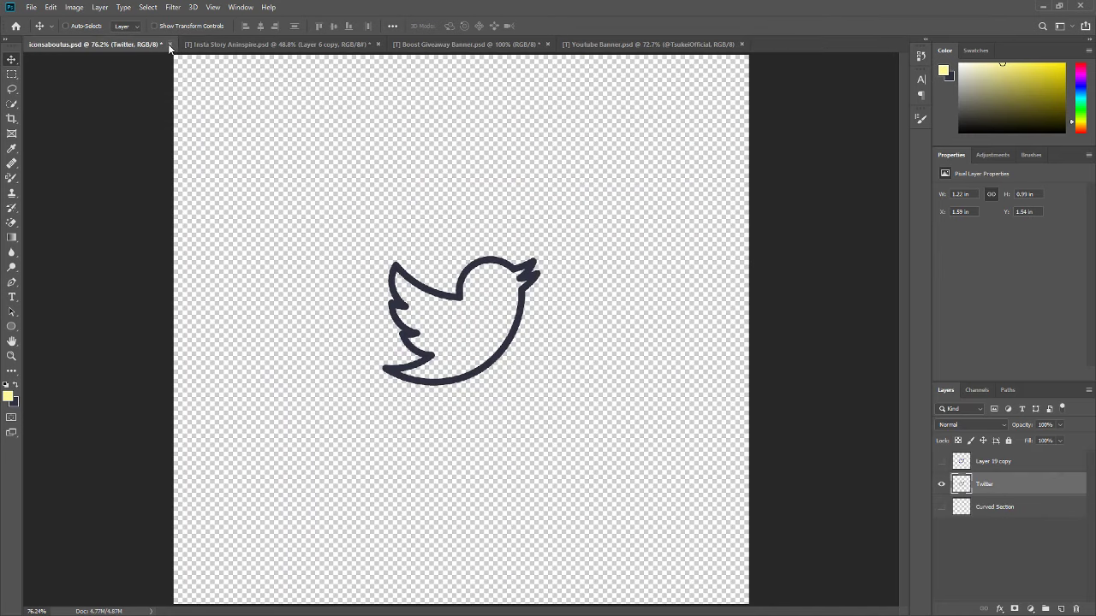
{"action": "left_click", "coordinate": [168, 44]}
{"action": "left_click", "coordinate": [549, 236]}
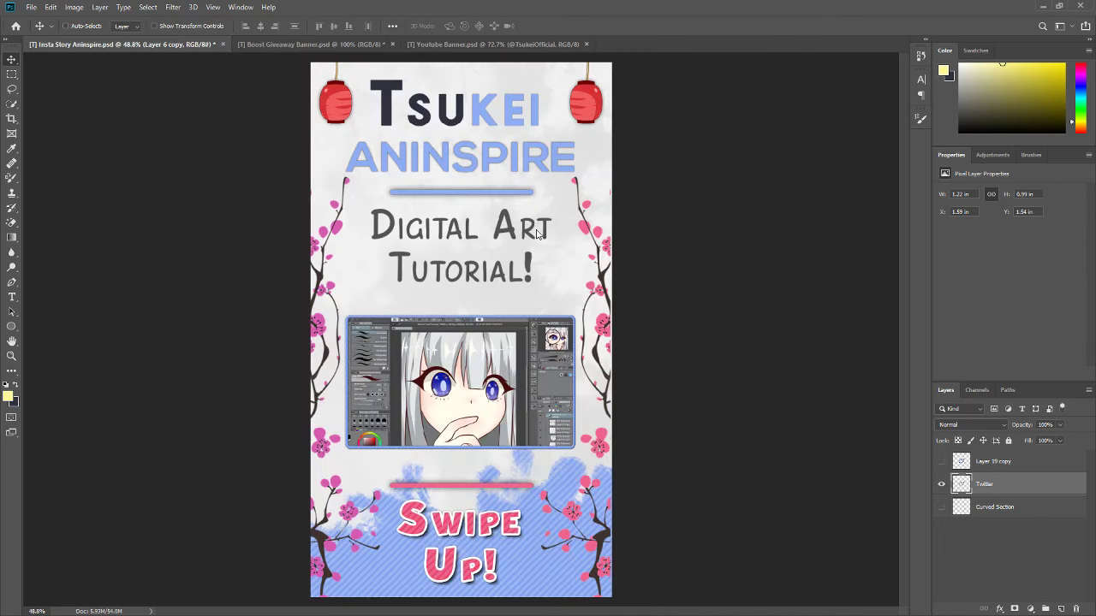
{"action": "left_click", "coordinate": [340, 41]}
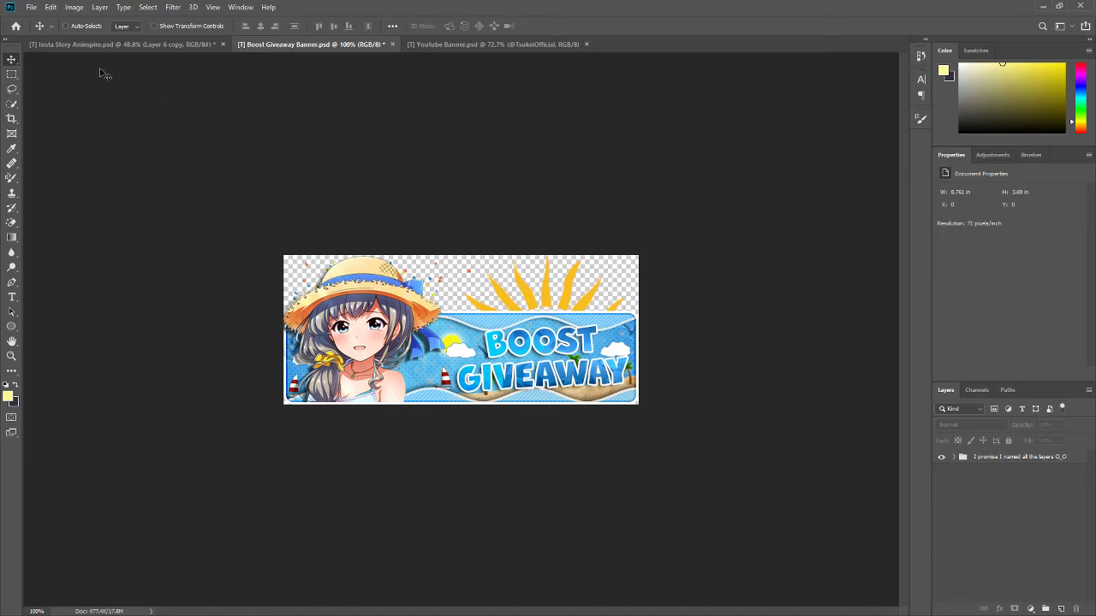
Step: Cancel Save As, then bring up Save for Web (Legacy) for the Boost Giveaway banner
{"action": "left_click", "coordinate": [31, 7]}
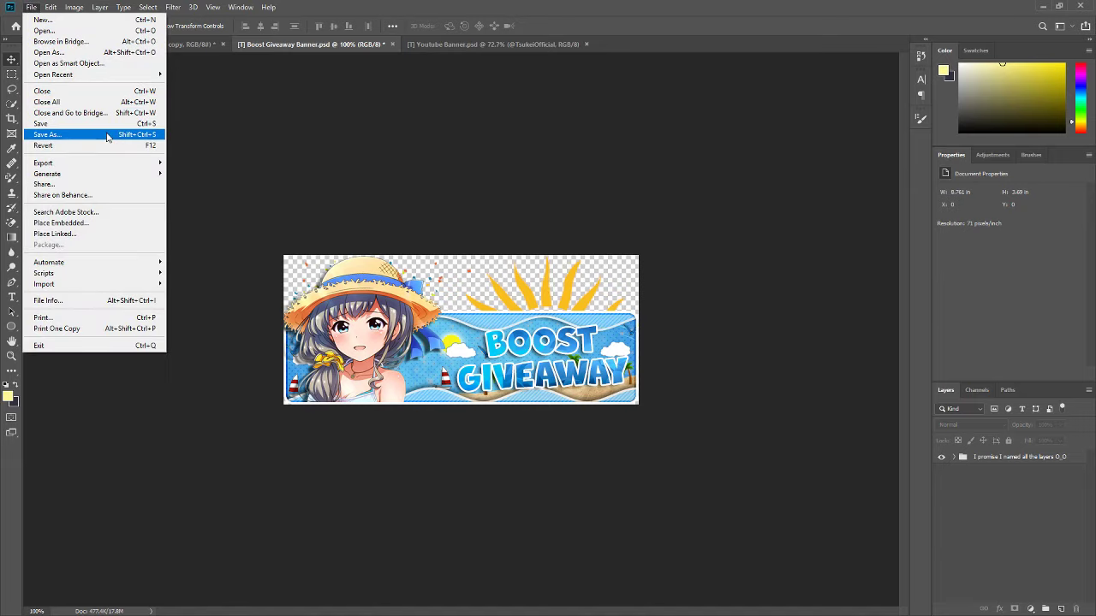
{"action": "left_click", "coordinate": [108, 135]}
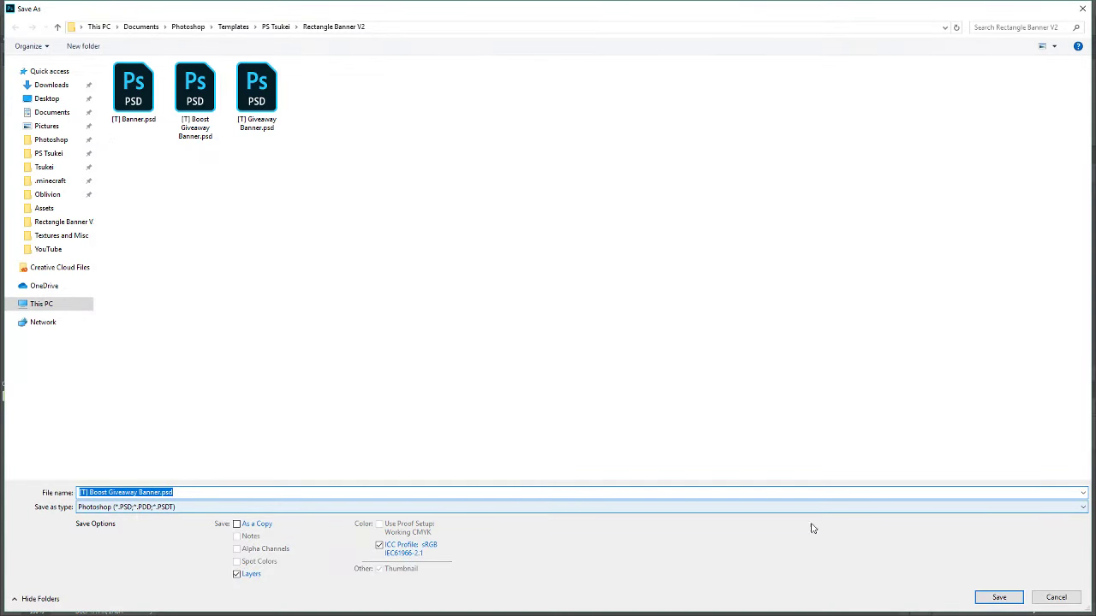
{"action": "left_click", "coordinate": [1055, 596]}
{"action": "left_click", "coordinate": [32, 7]}
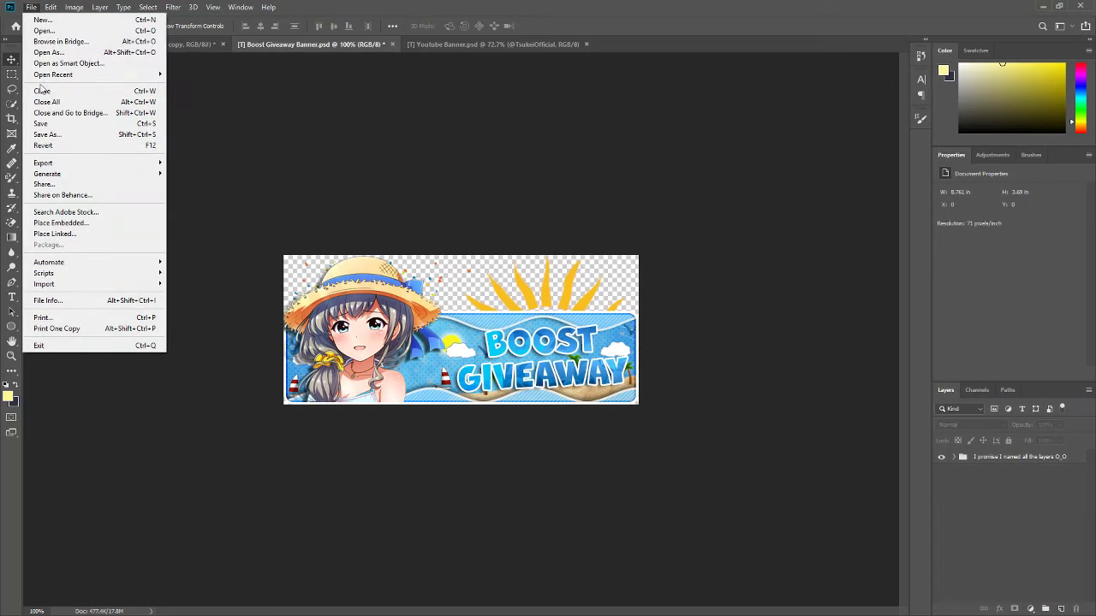
{"action": "mouse_move", "coordinate": [43, 163]}
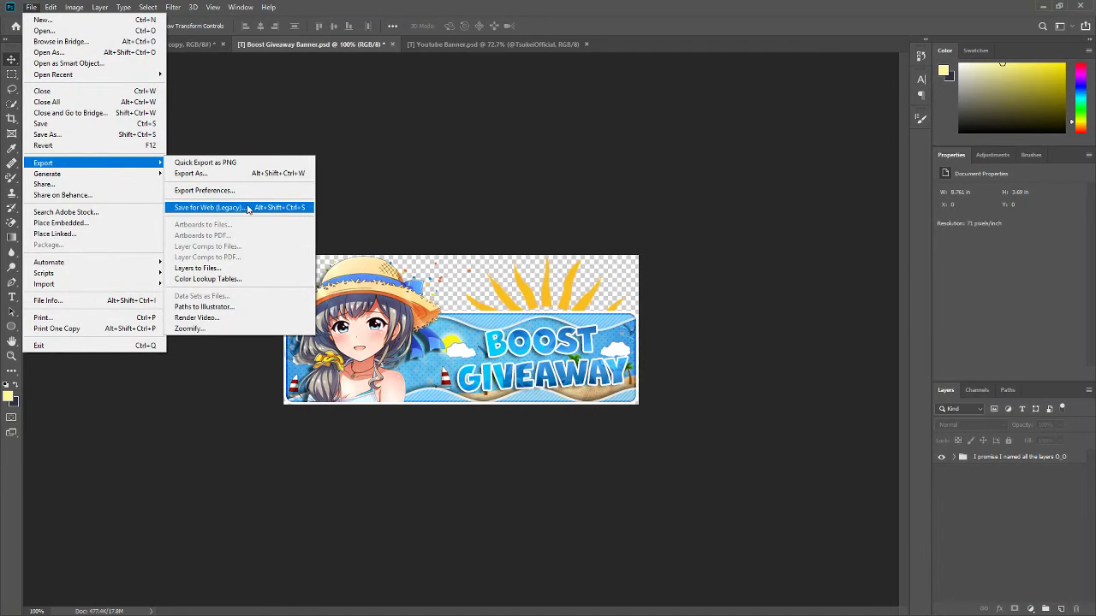
{"action": "left_click", "coordinate": [218, 209]}
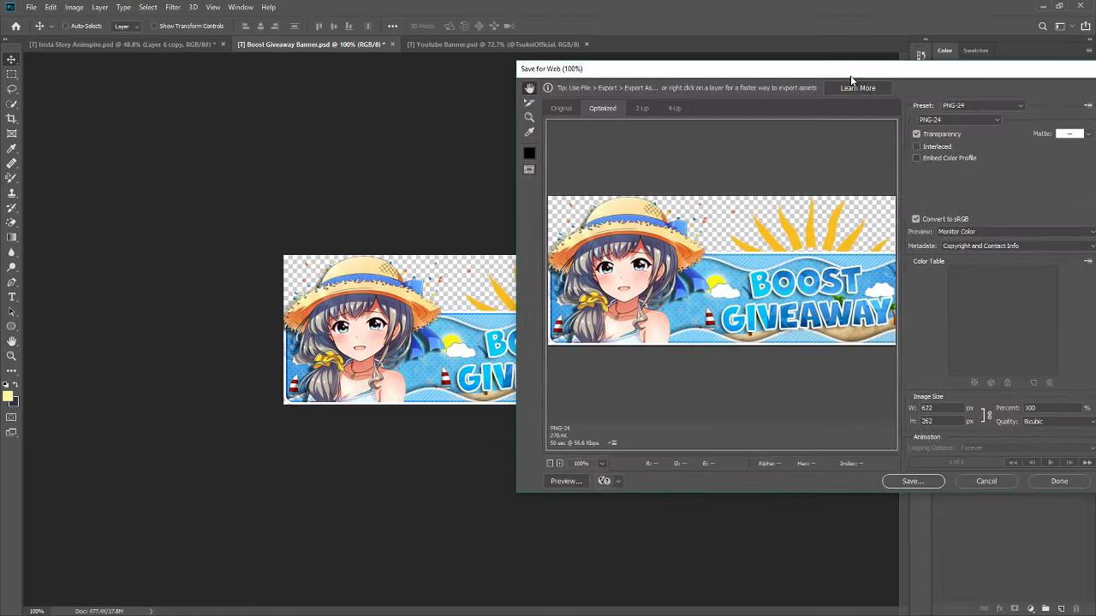
{"action": "left_click_drag", "start_coordinate": [849, 77], "coordinate": [729, 47]}
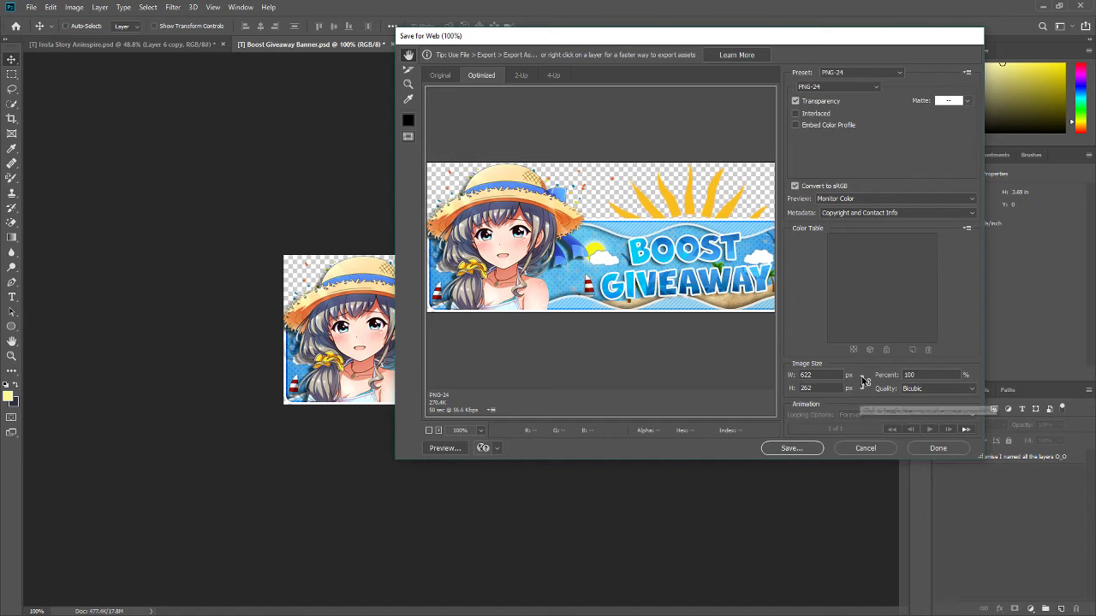
{"action": "left_click", "coordinate": [844, 73]}
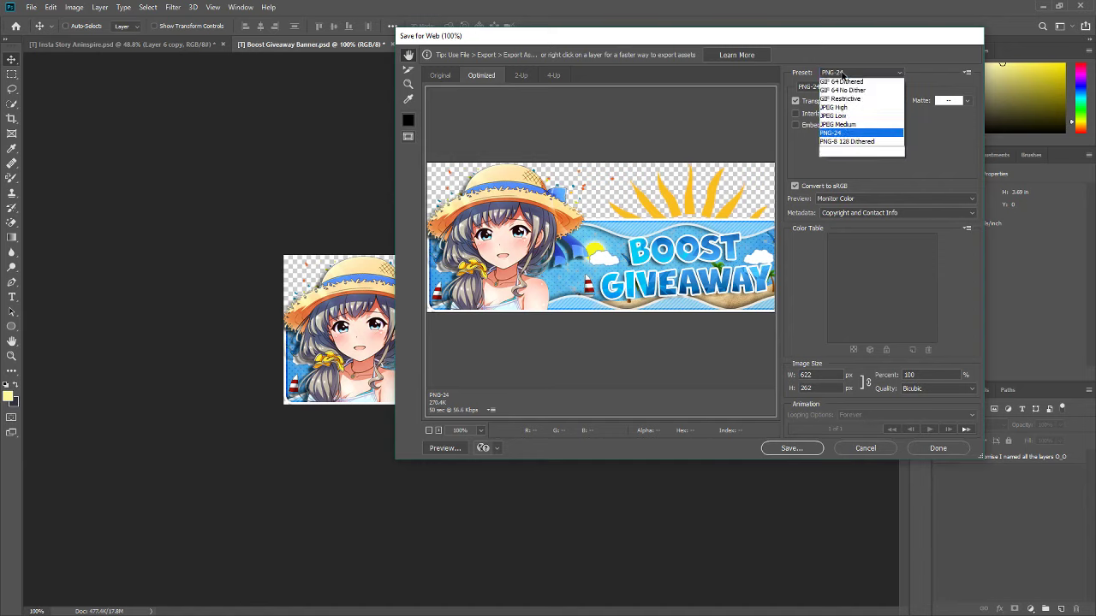
{"action": "left_click", "coordinate": [866, 79]}
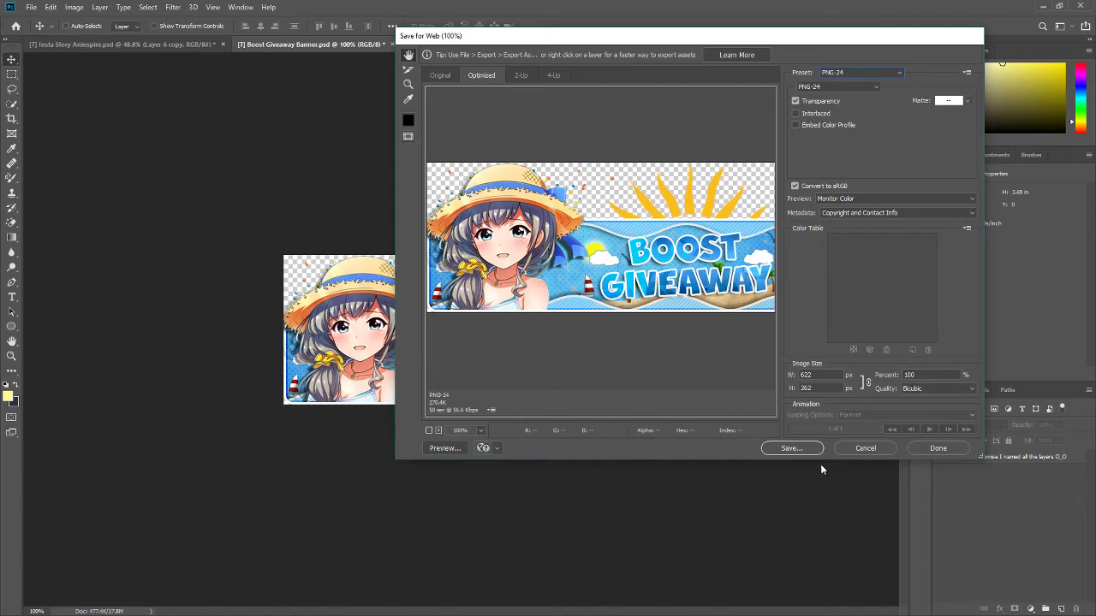
{"action": "left_click", "coordinate": [803, 450]}
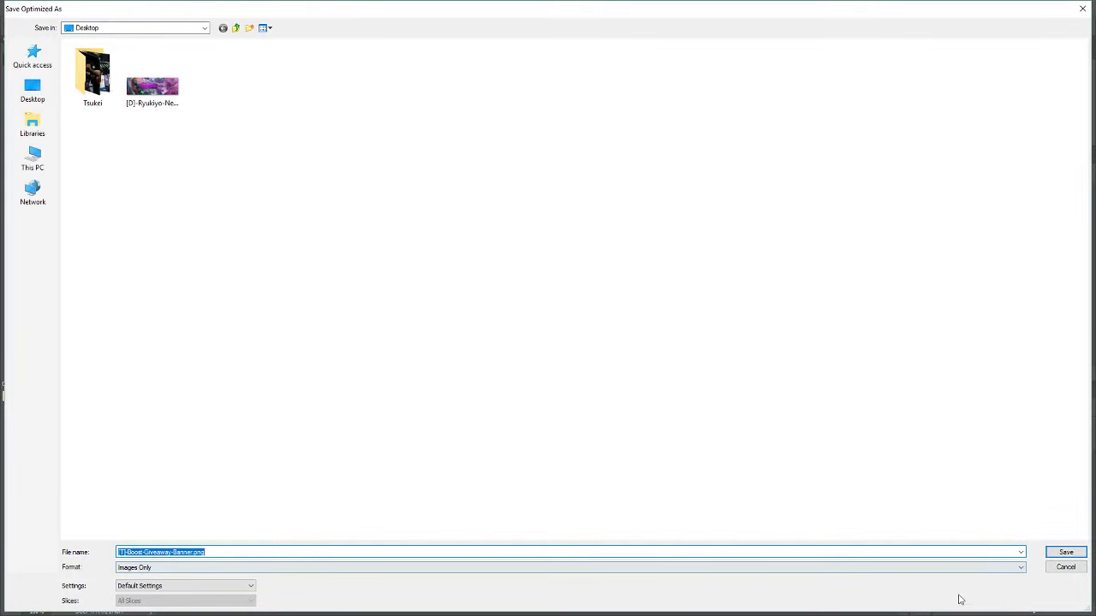
{"action": "left_click", "coordinate": [1064, 568]}
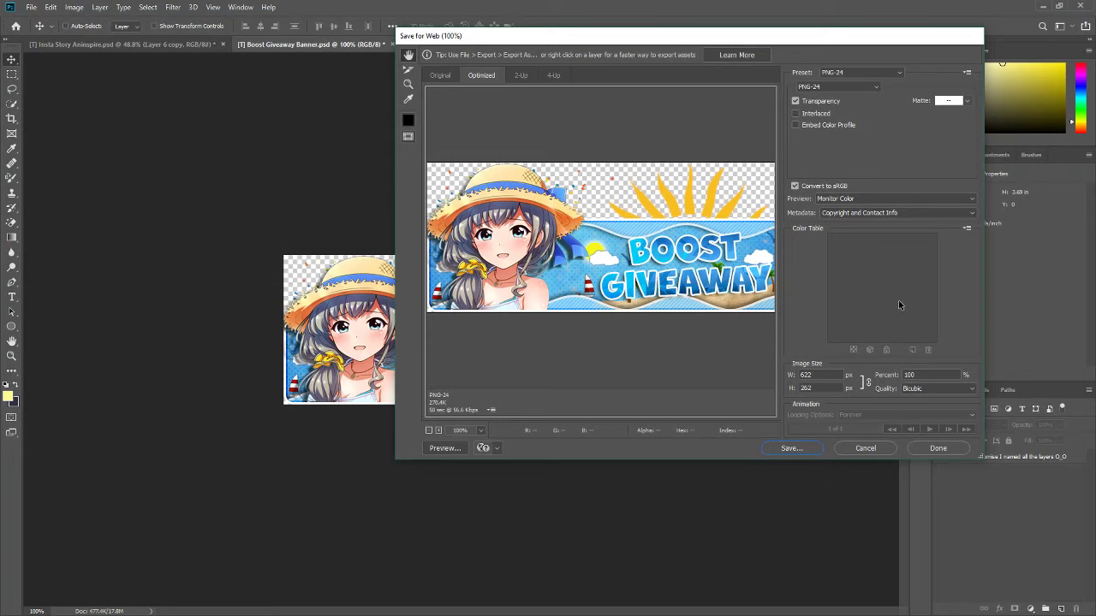
{"action": "left_click", "coordinate": [864, 449]}
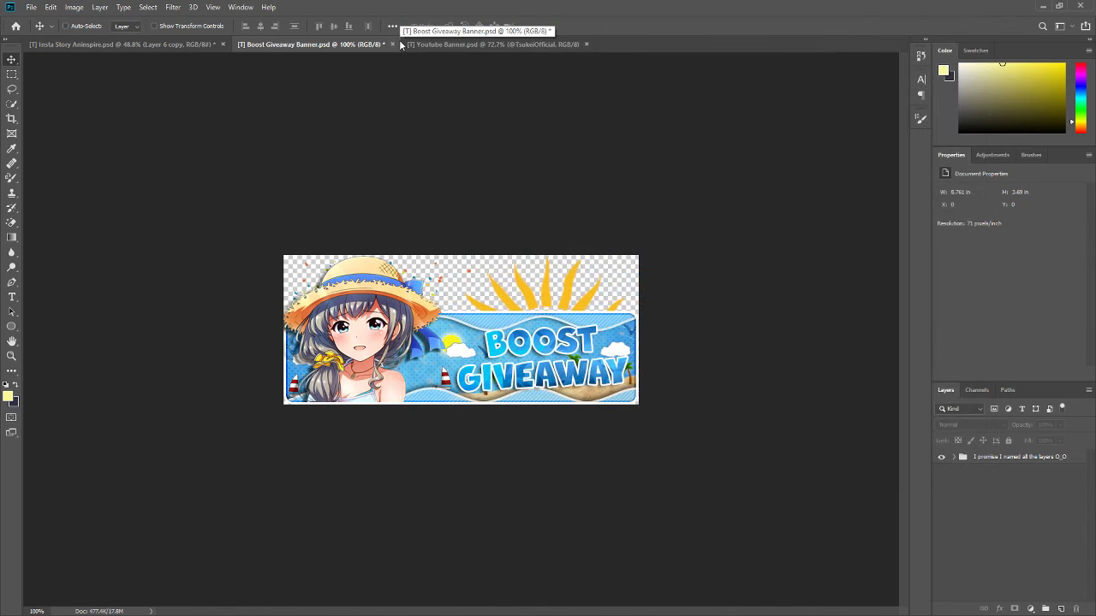
{"action": "left_click", "coordinate": [196, 44]}
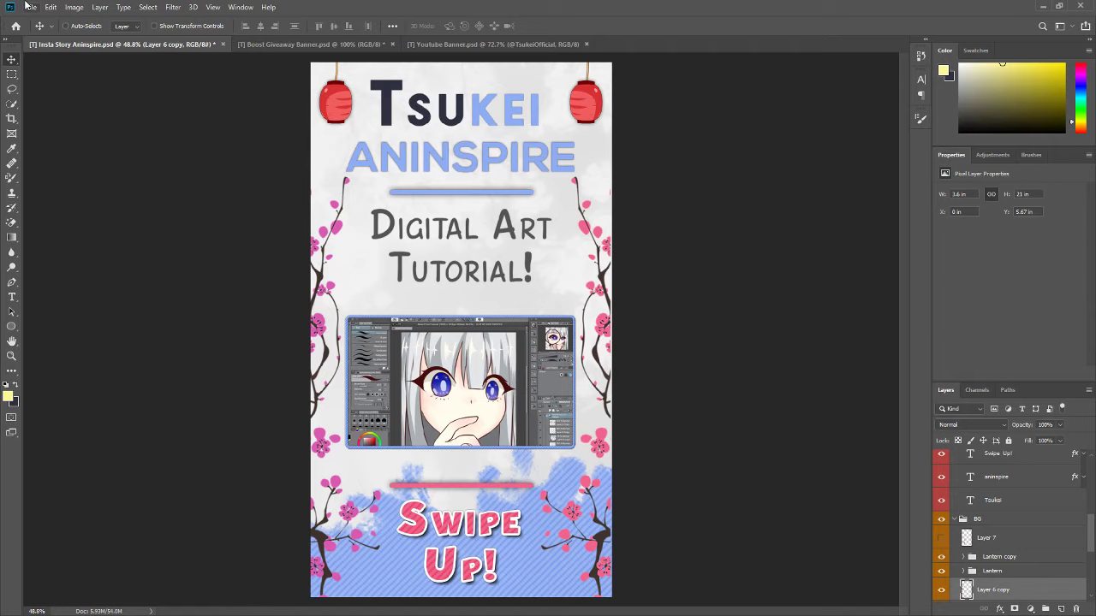
{"action": "left_click", "coordinate": [313, 47]}
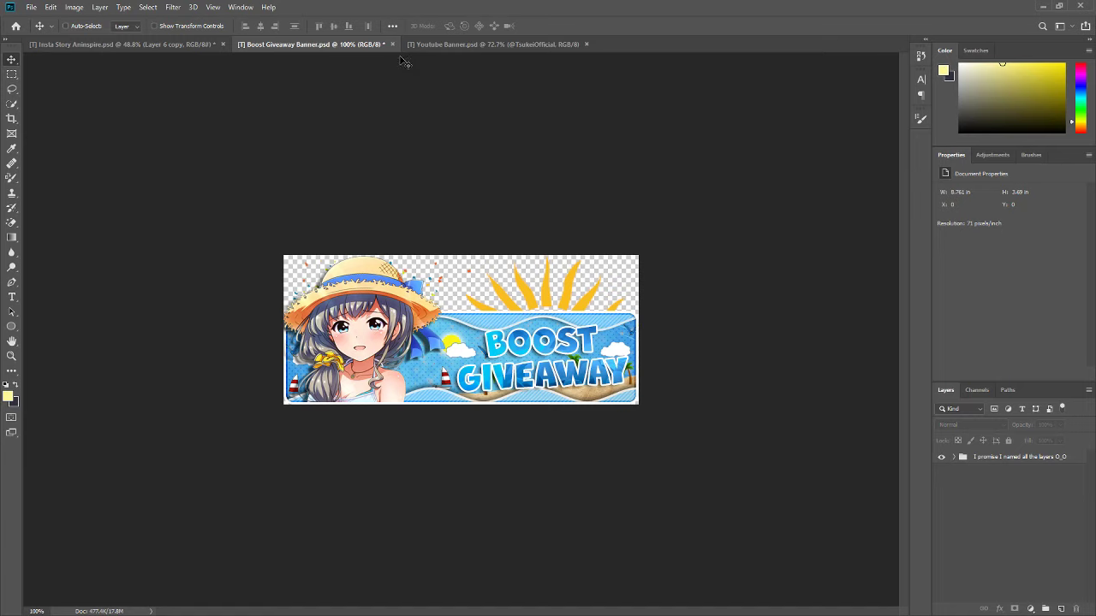
Step: Open 6000.psd from the PS Tsukei > NewBanner folder
{"action": "left_click", "coordinate": [423, 45]}
{"action": "left_click", "coordinate": [299, 43]}
{"action": "left_click", "coordinate": [48, 9]}
{"action": "left_click", "coordinate": [52, 26]}
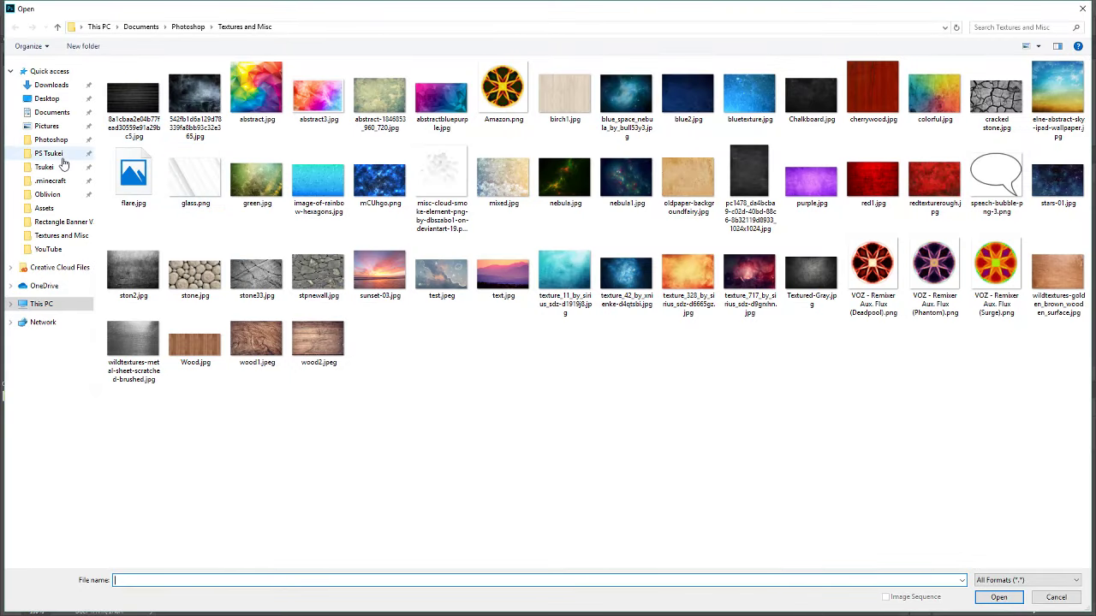
{"action": "left_click", "coordinate": [52, 154]}
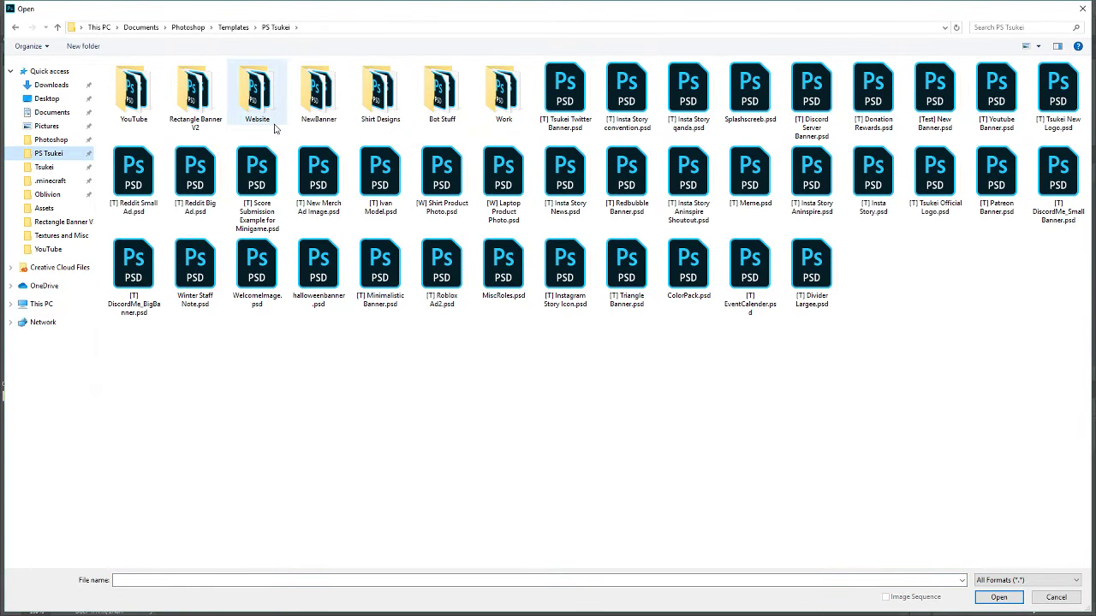
{"action": "double_click", "coordinate": [315, 92]}
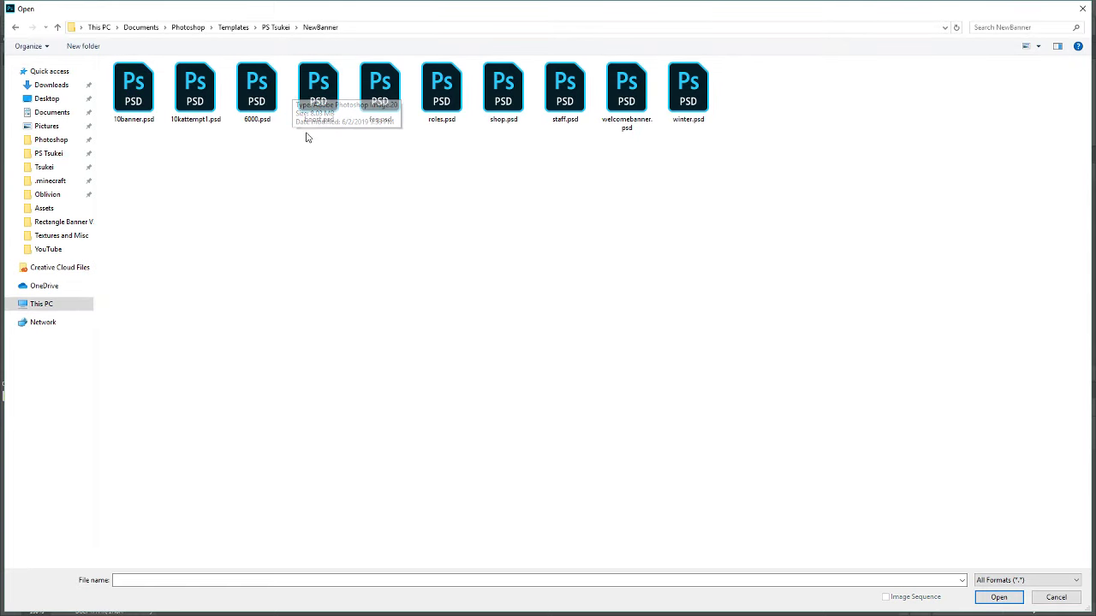
{"action": "left_click", "coordinate": [266, 101]}
{"action": "double_click", "coordinate": [265, 101]}
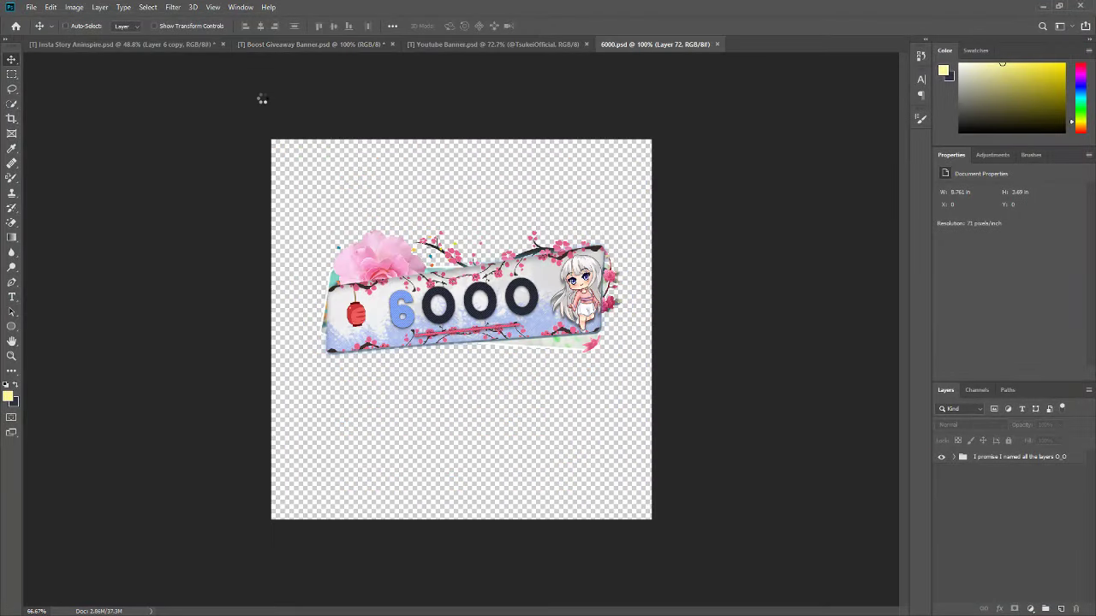
Step: Collapse the Top, Text and Bottom layer groups
{"action": "scroll", "coordinate": [965, 567], "scroll_direction": "up", "scroll_amount": 2}
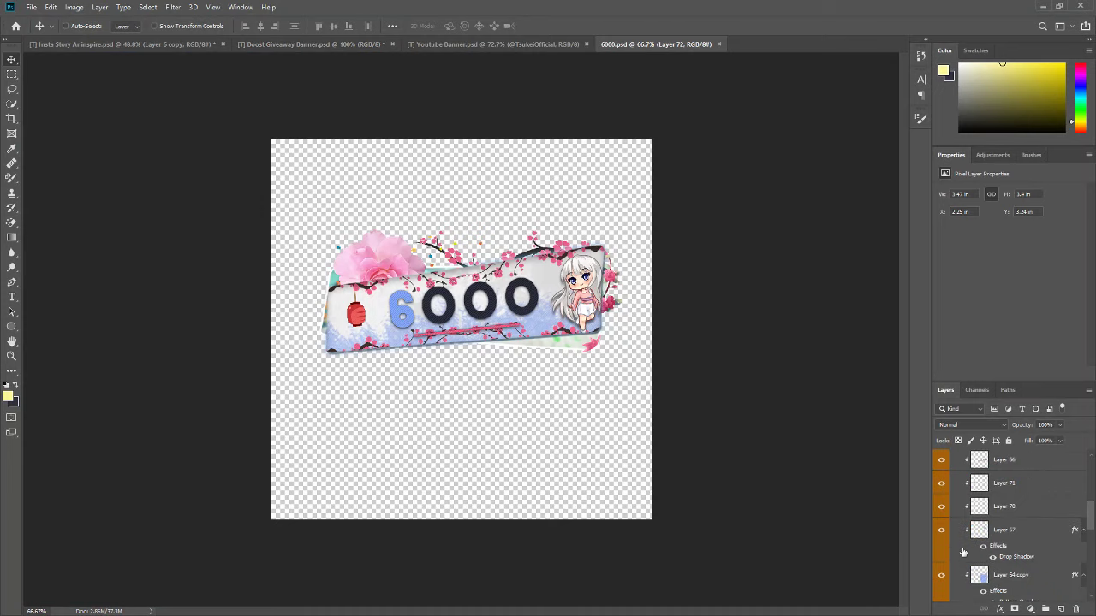
{"action": "scroll", "coordinate": [963, 560], "scroll_direction": "up", "scroll_amount": 2}
{"action": "scroll", "coordinate": [961, 552], "scroll_direction": "up", "scroll_amount": 2}
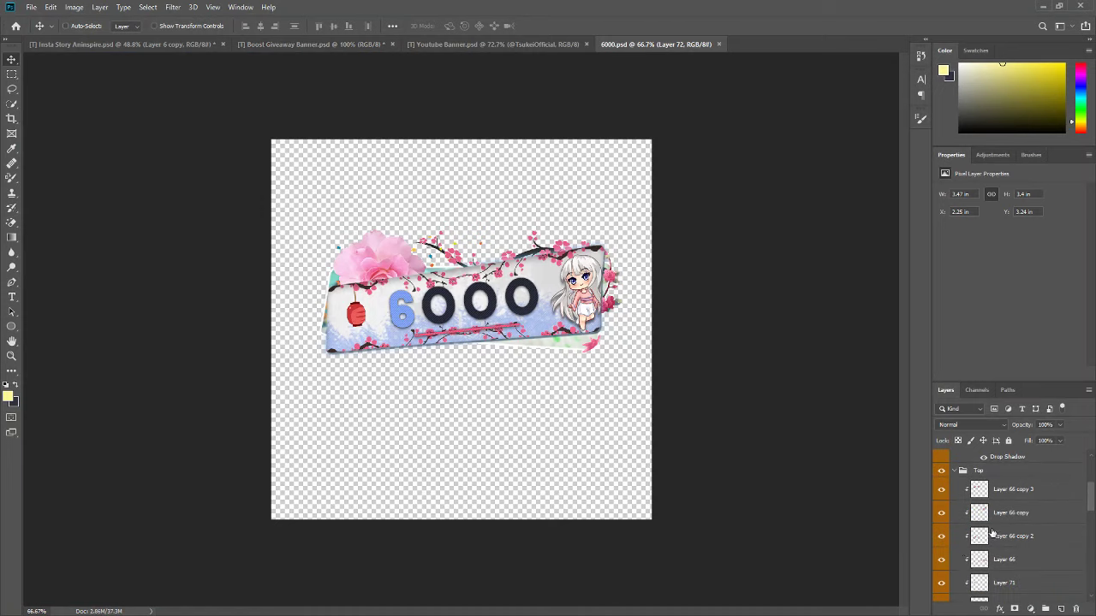
{"action": "scroll", "coordinate": [972, 526], "scroll_direction": "down", "scroll_amount": 1}
{"action": "left_click", "coordinate": [955, 516]}
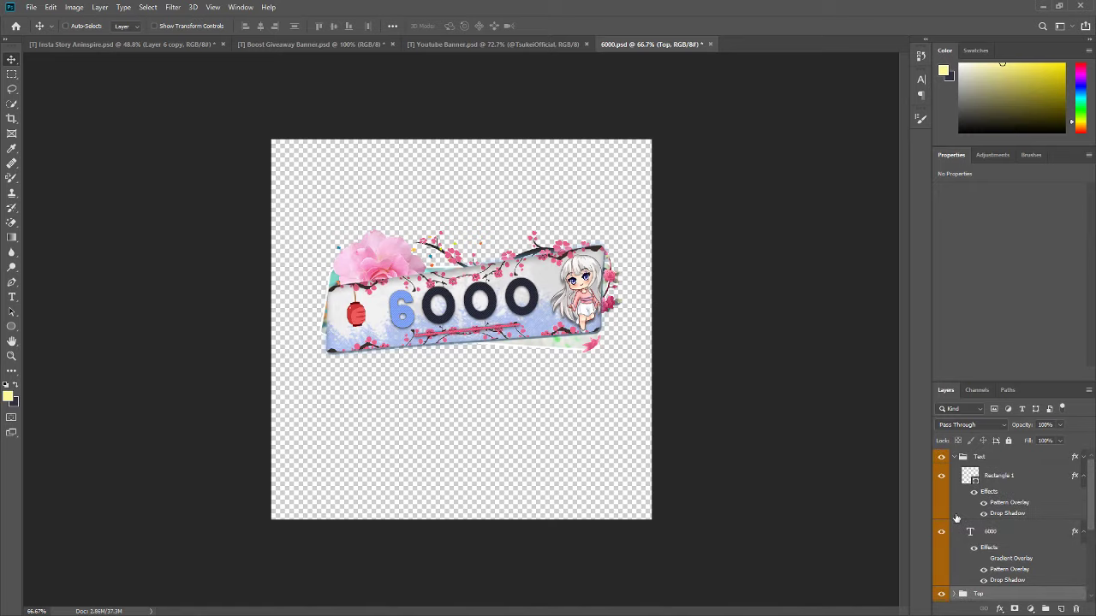
{"action": "left_click", "coordinate": [956, 459]}
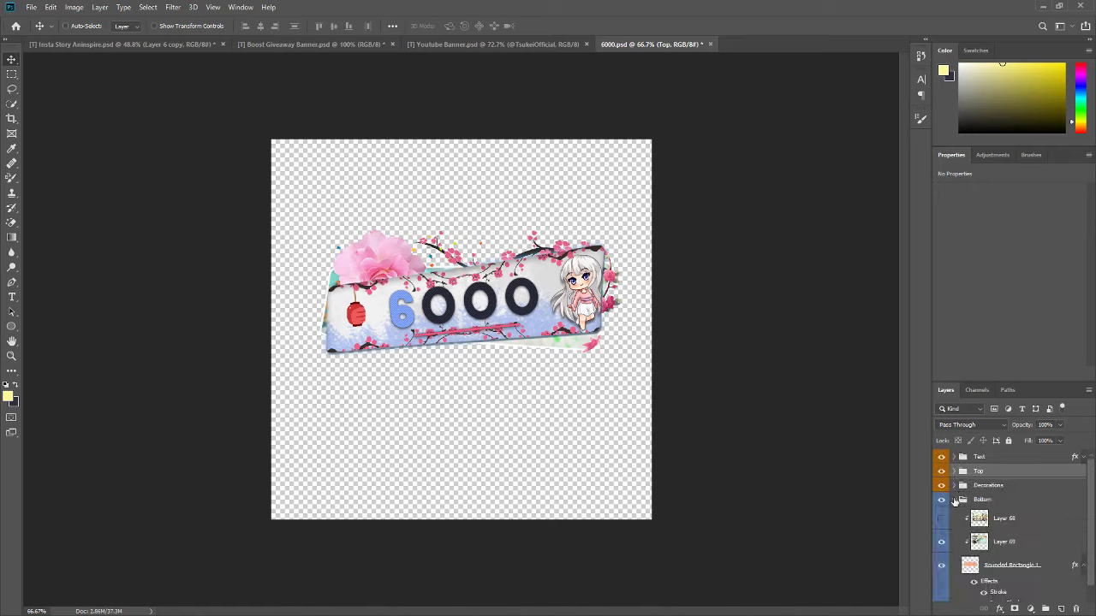
{"action": "left_click", "coordinate": [955, 500]}
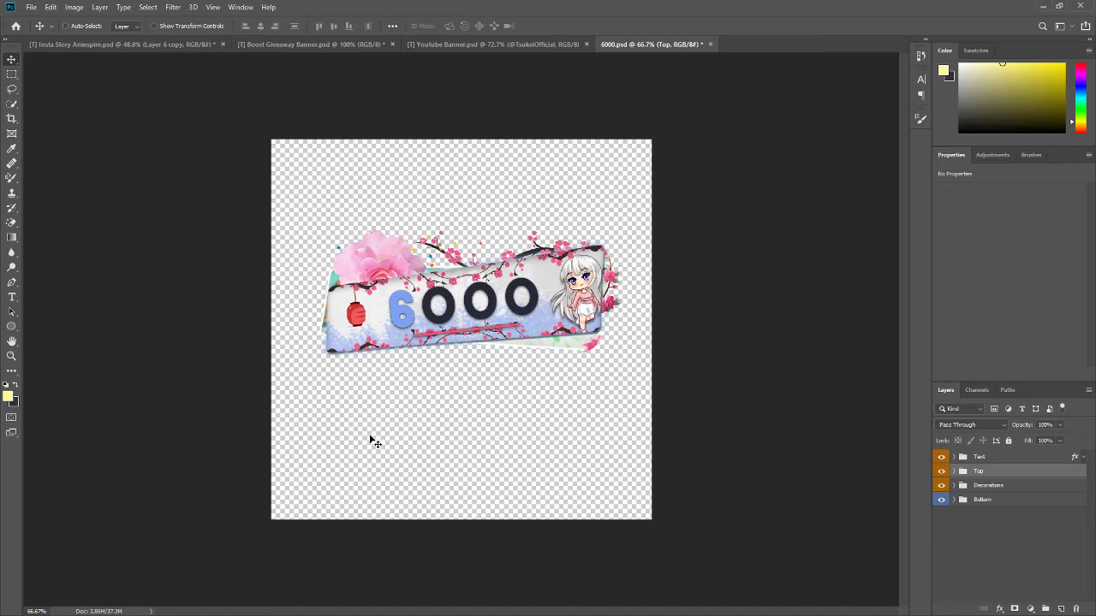
Step: Draw a rectangular marquee around the 6000 banner
{"action": "left_click", "coordinate": [11, 74]}
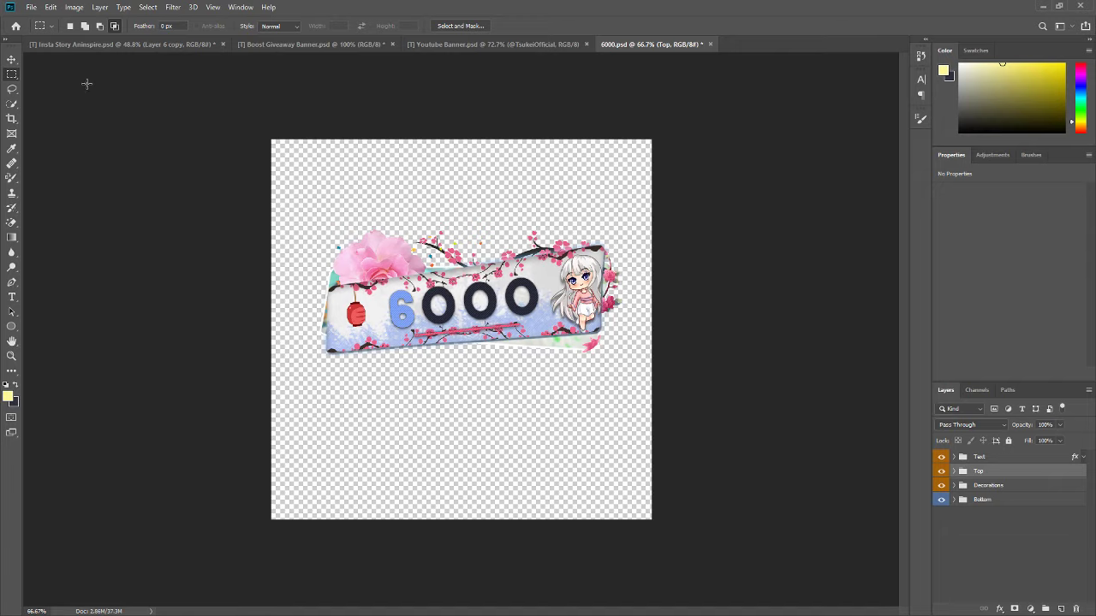
{"action": "right_click", "coordinate": [15, 76]}
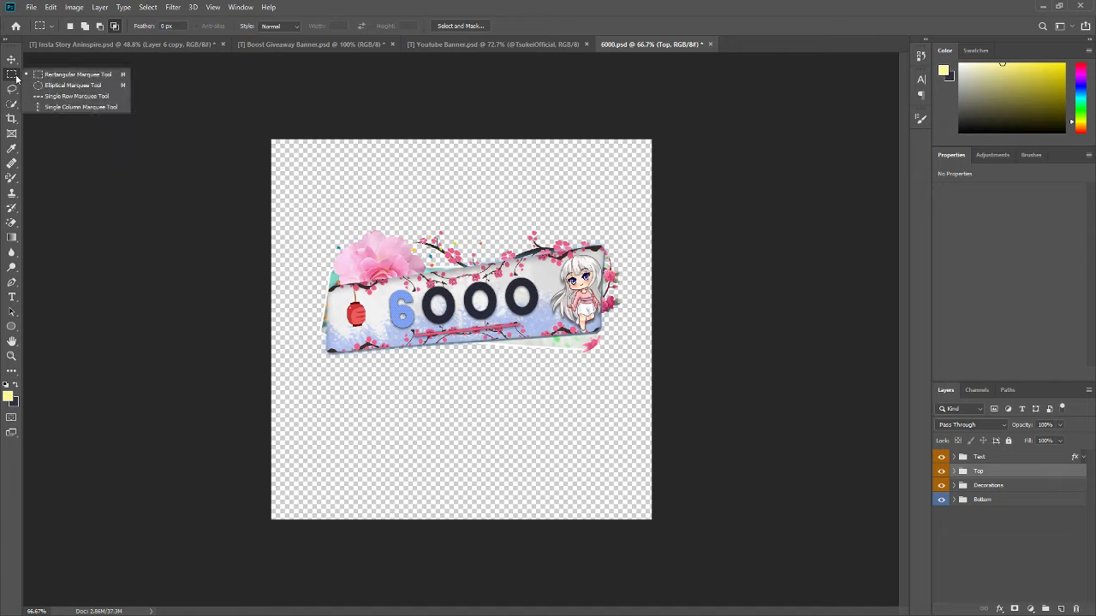
{"action": "left_click", "coordinate": [77, 74]}
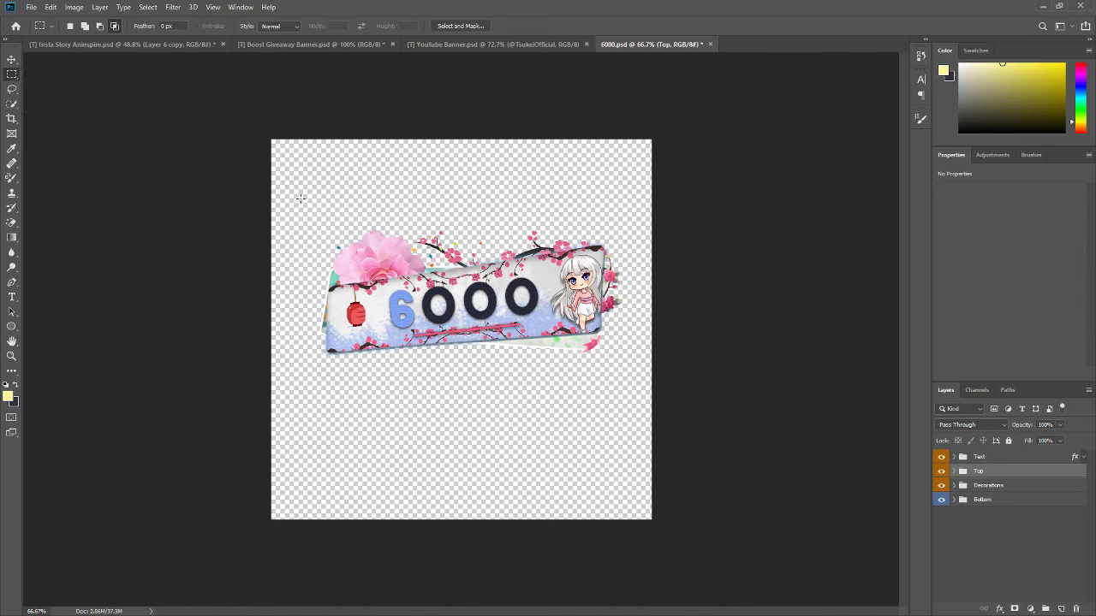
{"action": "left_click_drag", "start_coordinate": [300, 198], "coordinate": [630, 376]}
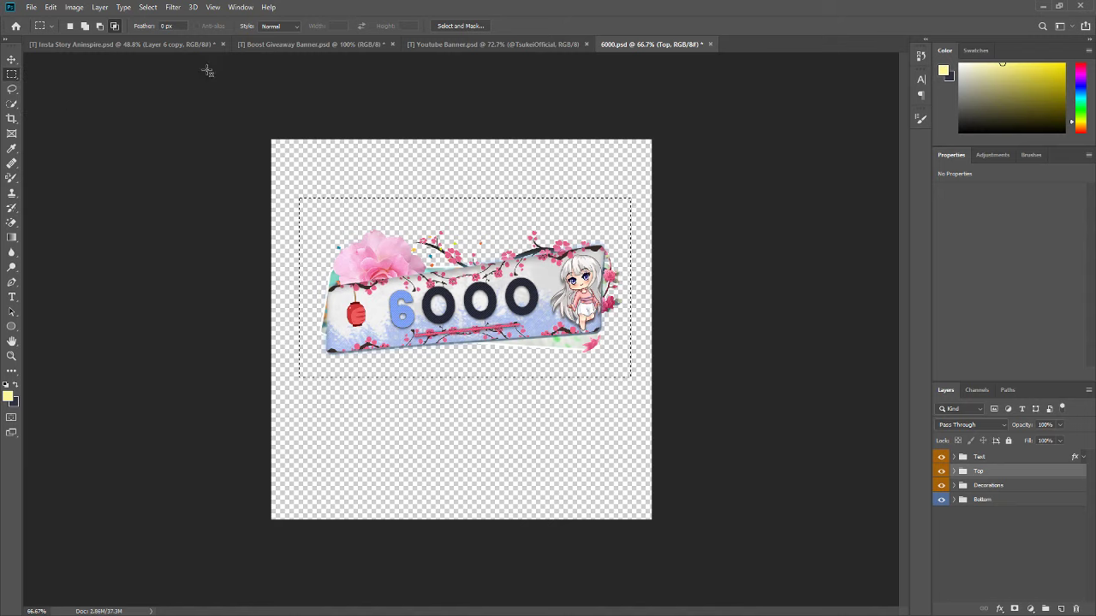
Step: Copy Merged the selection and start a new clipboard-sized document
{"action": "left_click", "coordinate": [51, 6]}
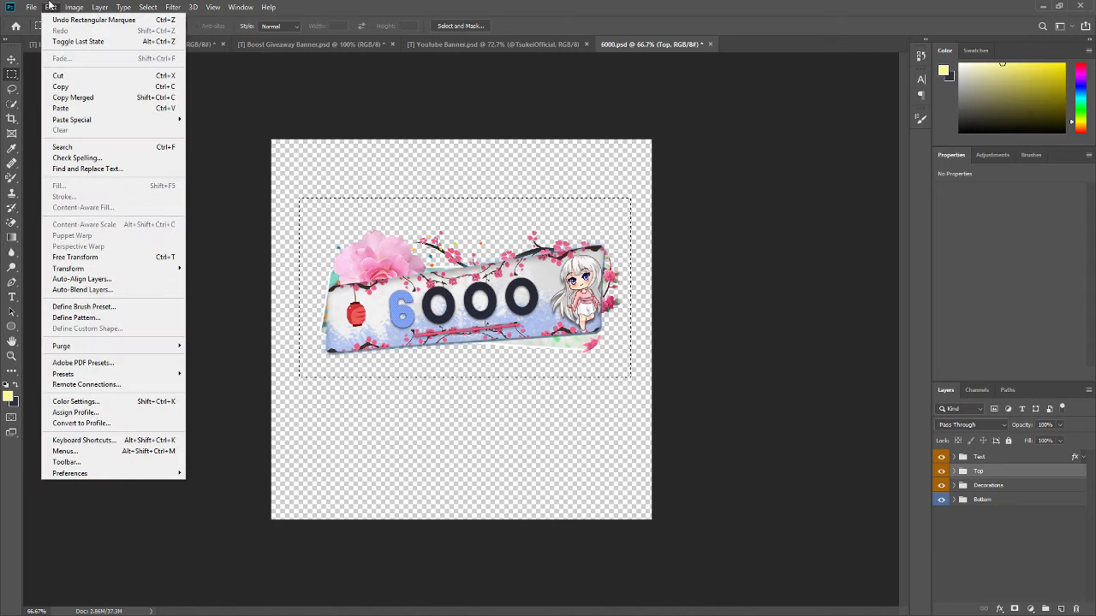
{"action": "left_click", "coordinate": [73, 97]}
{"action": "left_click", "coordinate": [31, 7]}
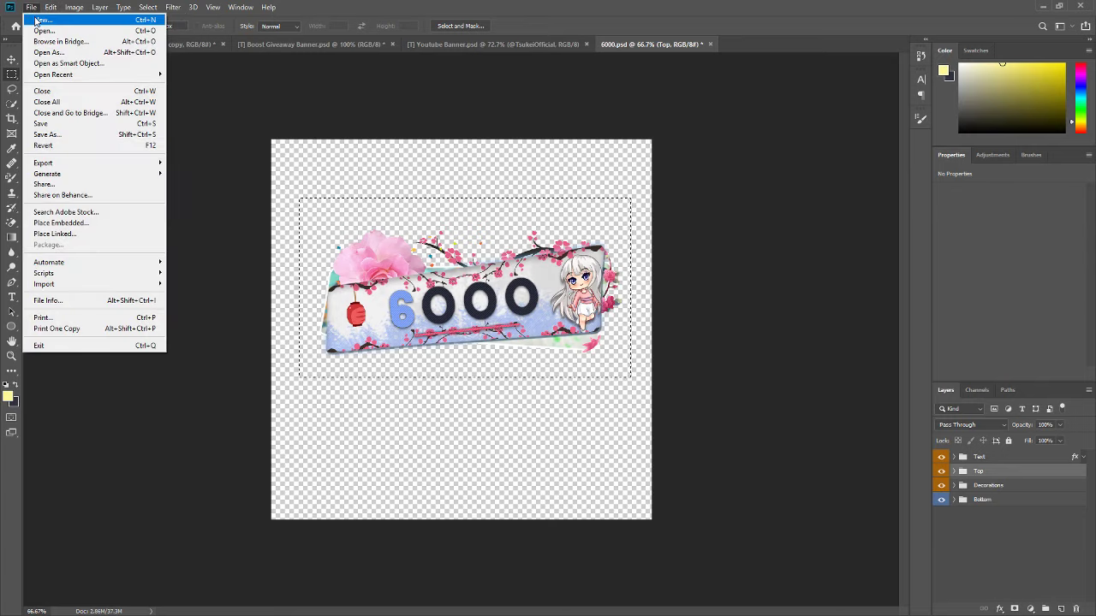
{"action": "left_click", "coordinate": [43, 19]}
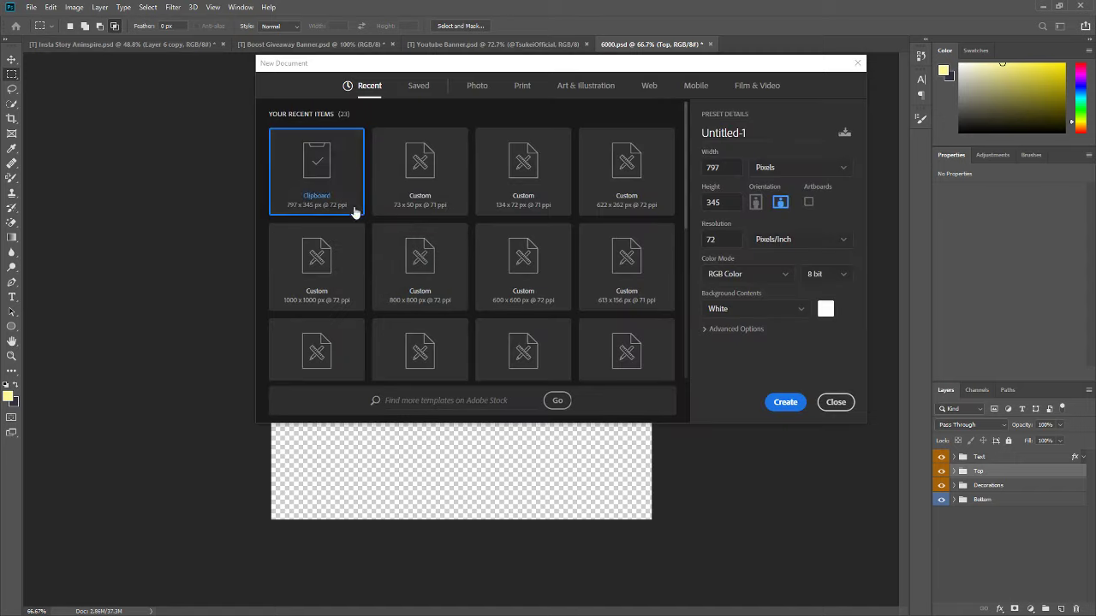
Step: Create the 797×345 document, paste the banner and hide its Background layer
{"action": "left_click", "coordinate": [785, 402]}
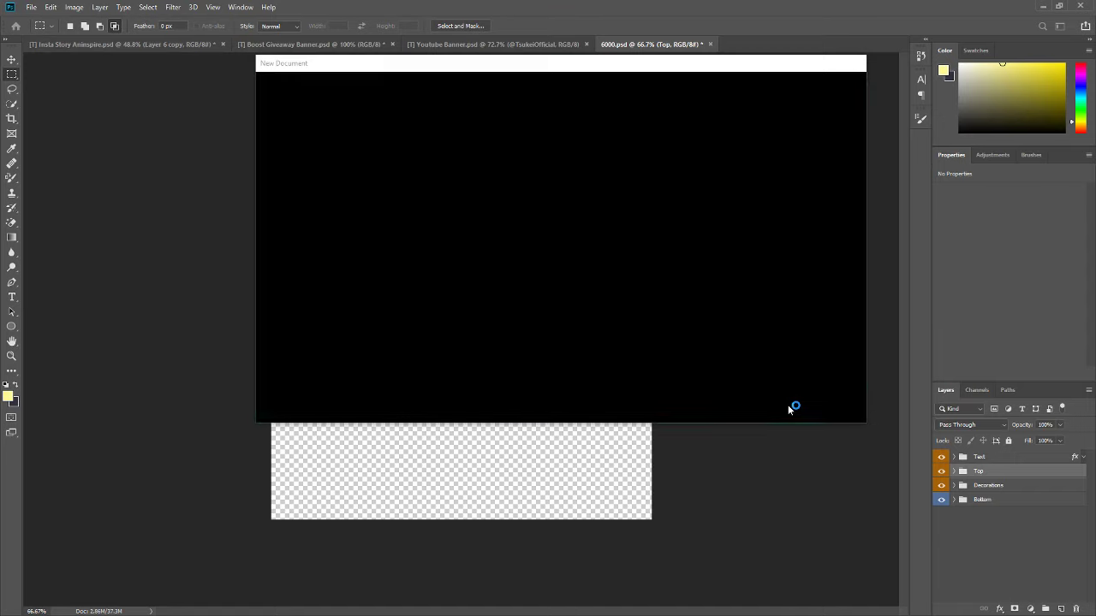
{"action": "key", "text": "ctrl+v"}
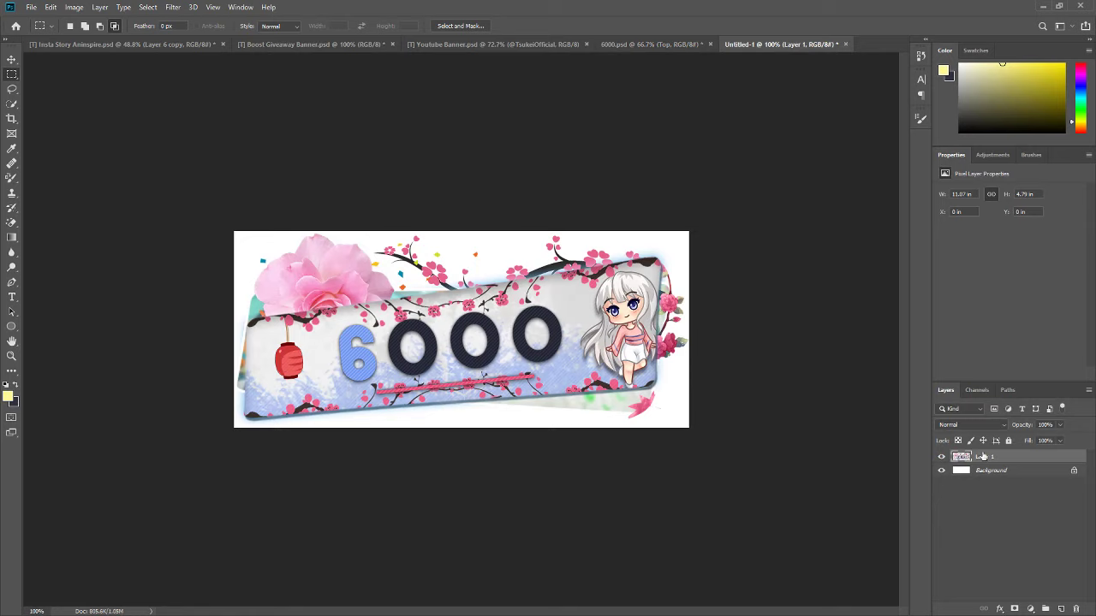
{"action": "left_click", "coordinate": [943, 471]}
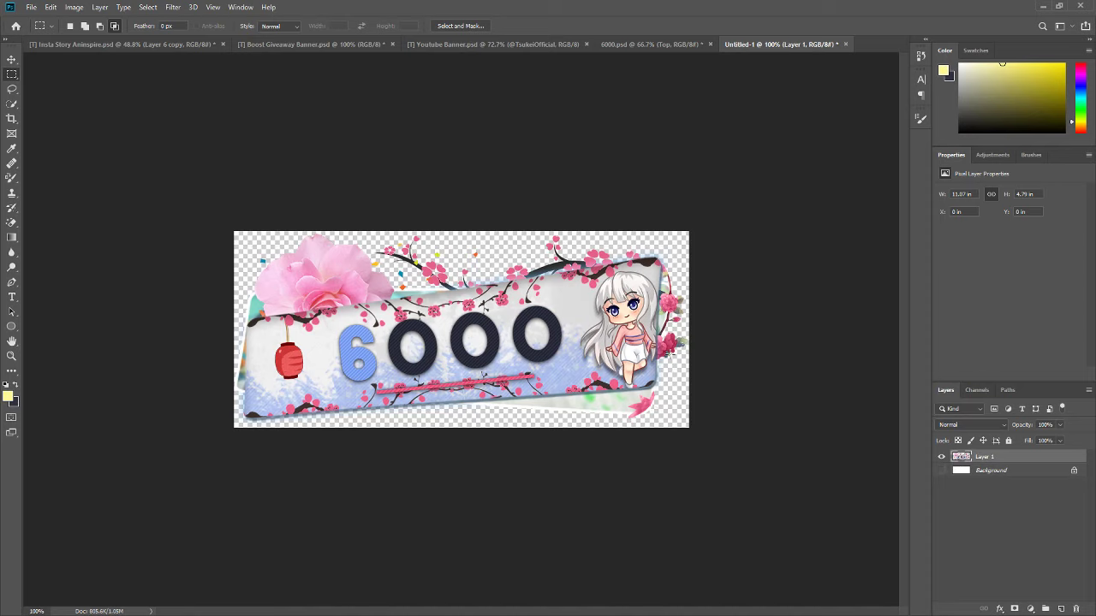
Step: Close Untitled-1 and 6000.psd without saving
{"action": "left_click", "coordinate": [846, 44]}
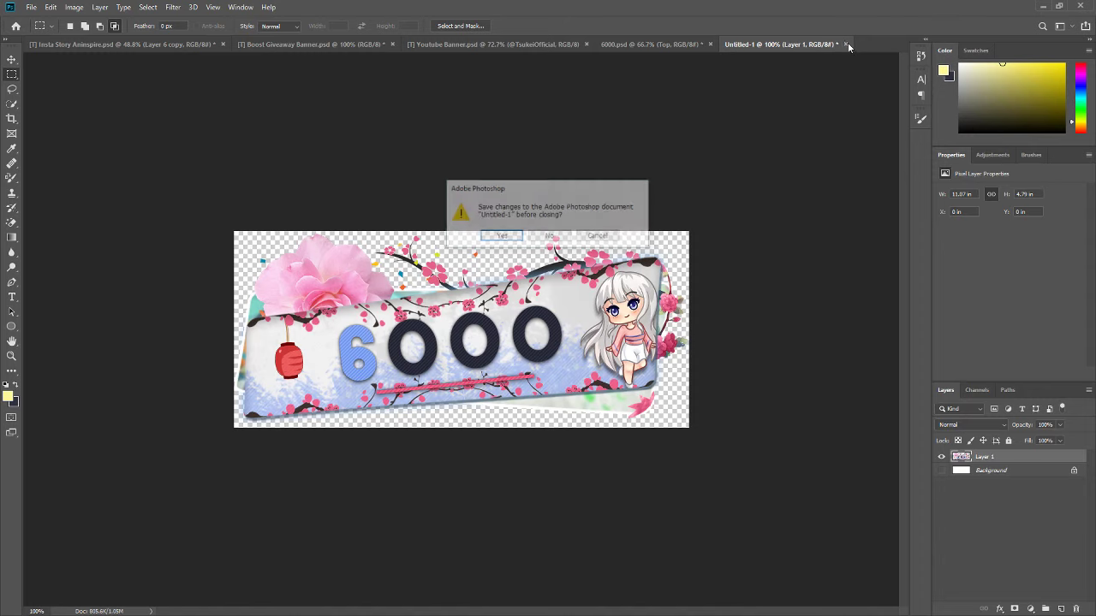
{"action": "left_click", "coordinate": [549, 237]}
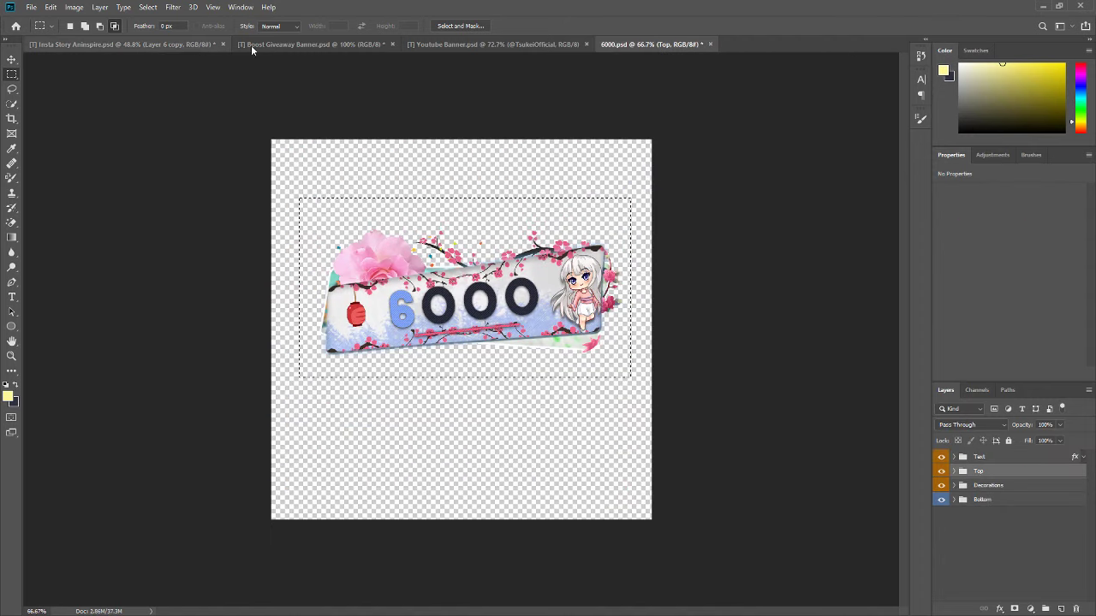
{"action": "left_click", "coordinate": [709, 45]}
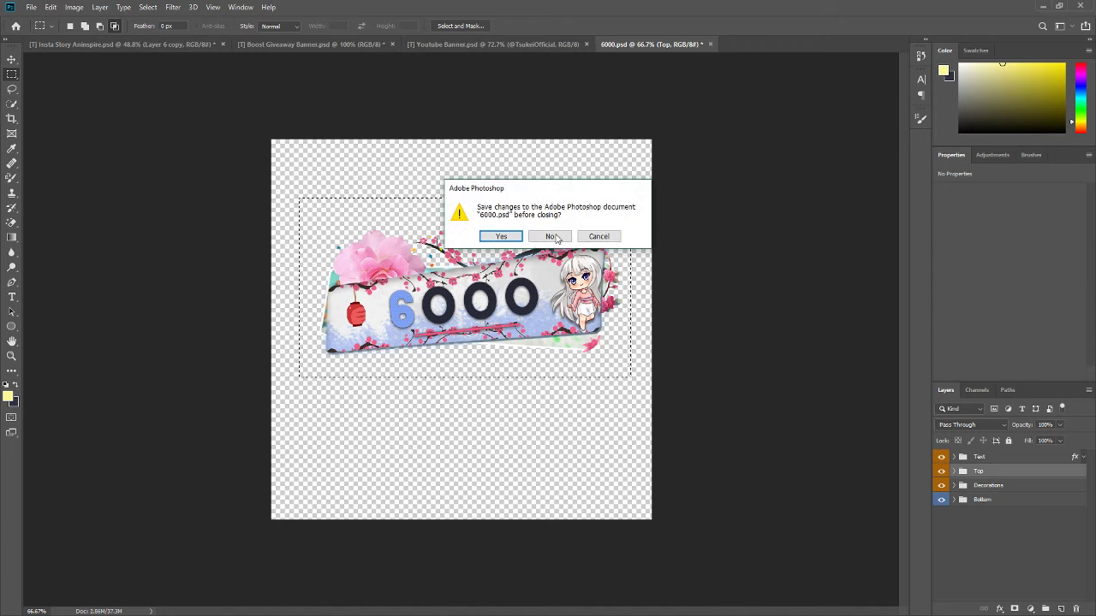
{"action": "left_click", "coordinate": [557, 233]}
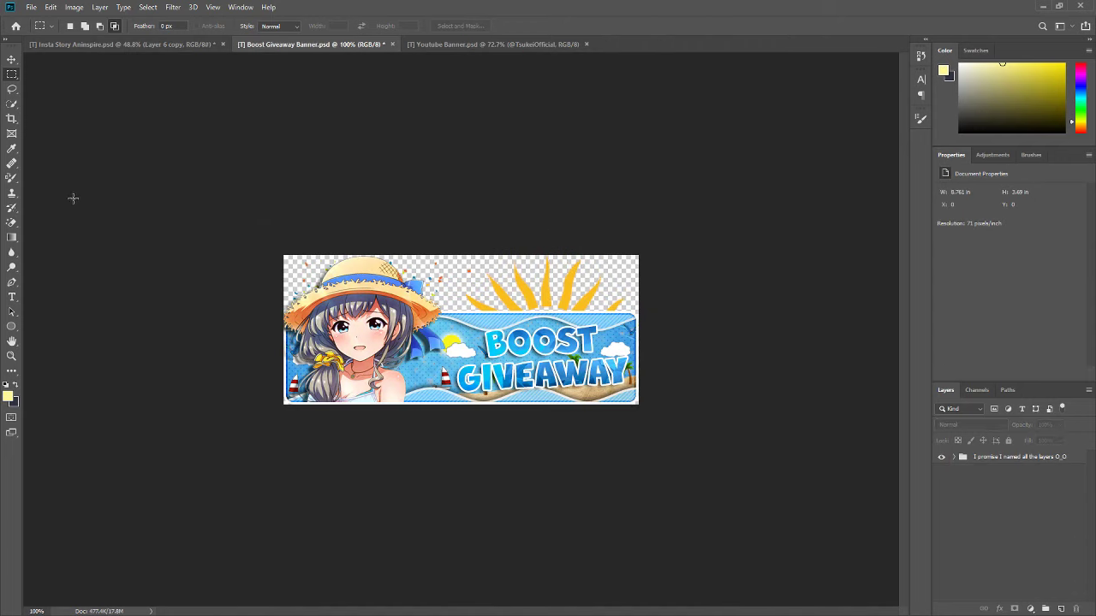
Step: In Insta Story, hide the lanterns, Text group, Image Section and both blossom branches
{"action": "left_click", "coordinate": [11, 178]}
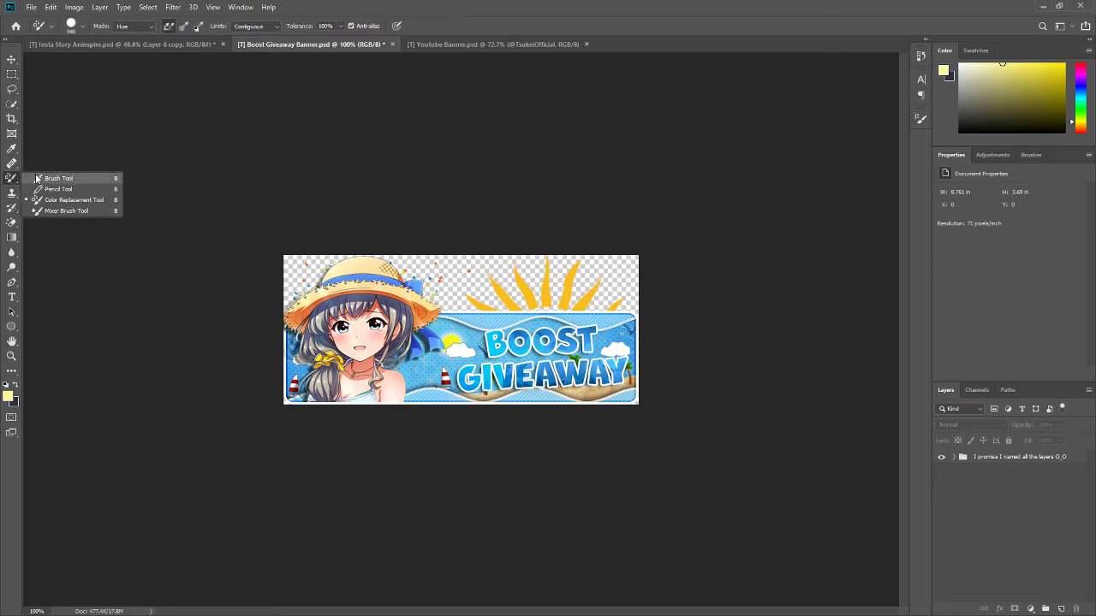
{"action": "left_click", "coordinate": [35, 176]}
{"action": "left_click", "coordinate": [88, 43]}
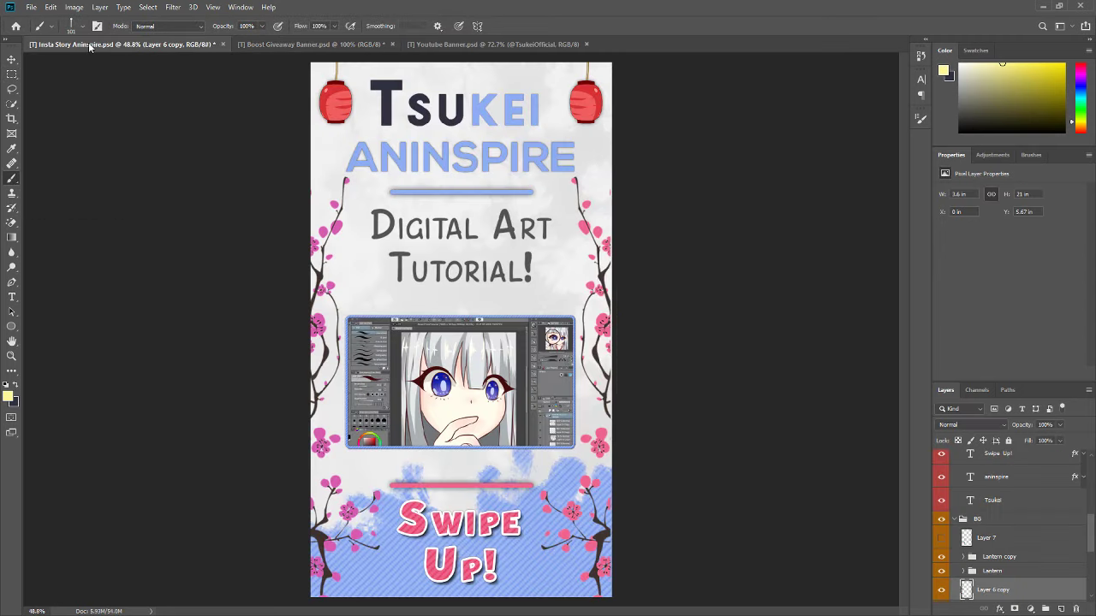
{"action": "scroll", "coordinate": [514, 405], "scroll_direction": "down", "scroll_amount": 1}
{"action": "scroll", "coordinate": [1013, 574], "scroll_direction": "down", "scroll_amount": 3}
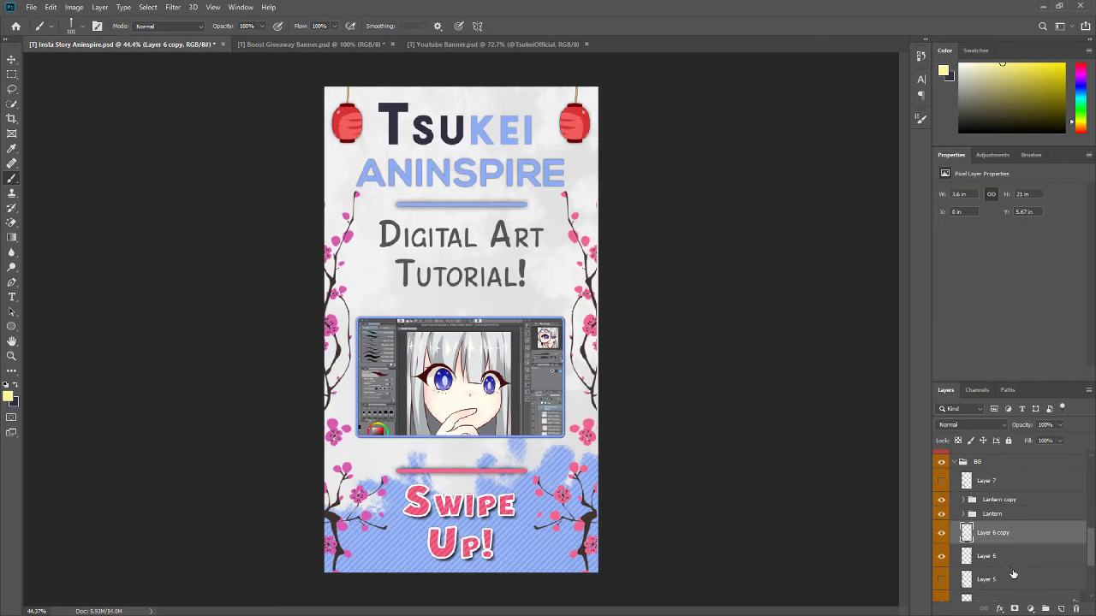
{"action": "left_click", "coordinate": [942, 512]}
{"action": "scroll", "coordinate": [946, 510], "scroll_direction": "up", "scroll_amount": 3}
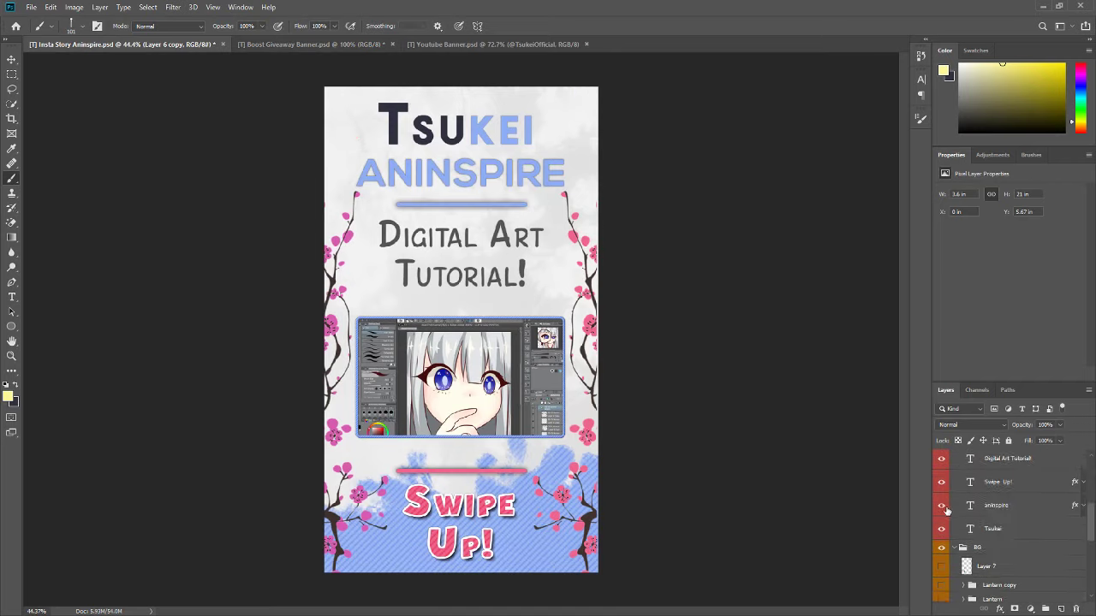
{"action": "scroll", "coordinate": [949, 511], "scroll_direction": "up", "scroll_amount": 3}
{"action": "left_click", "coordinate": [942, 566]}
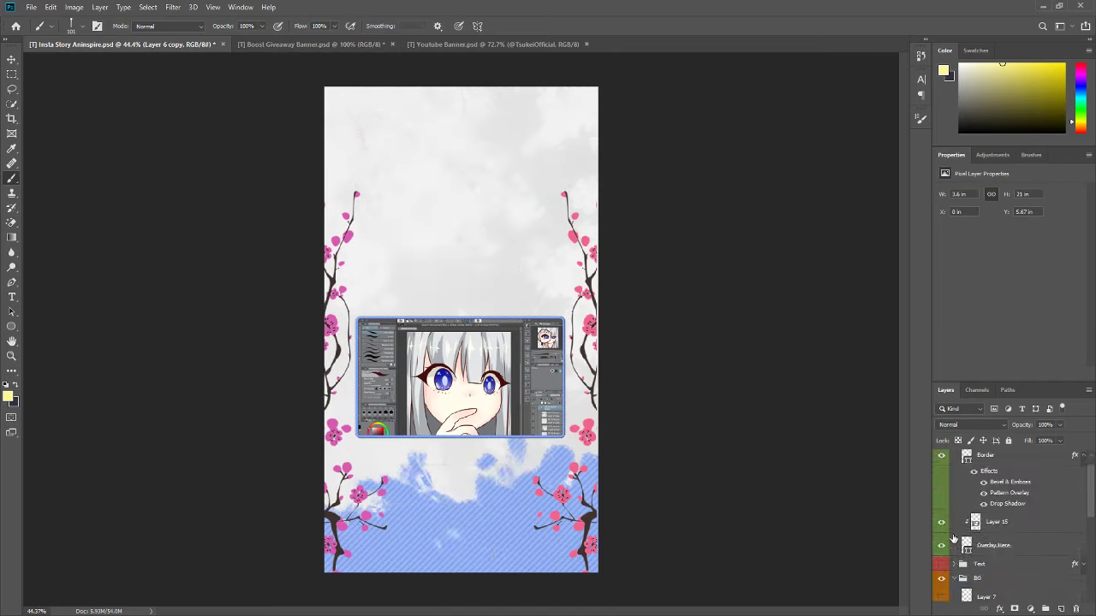
{"action": "scroll", "coordinate": [949, 518], "scroll_direction": "up", "scroll_amount": 1}
{"action": "left_click", "coordinate": [955, 457]}
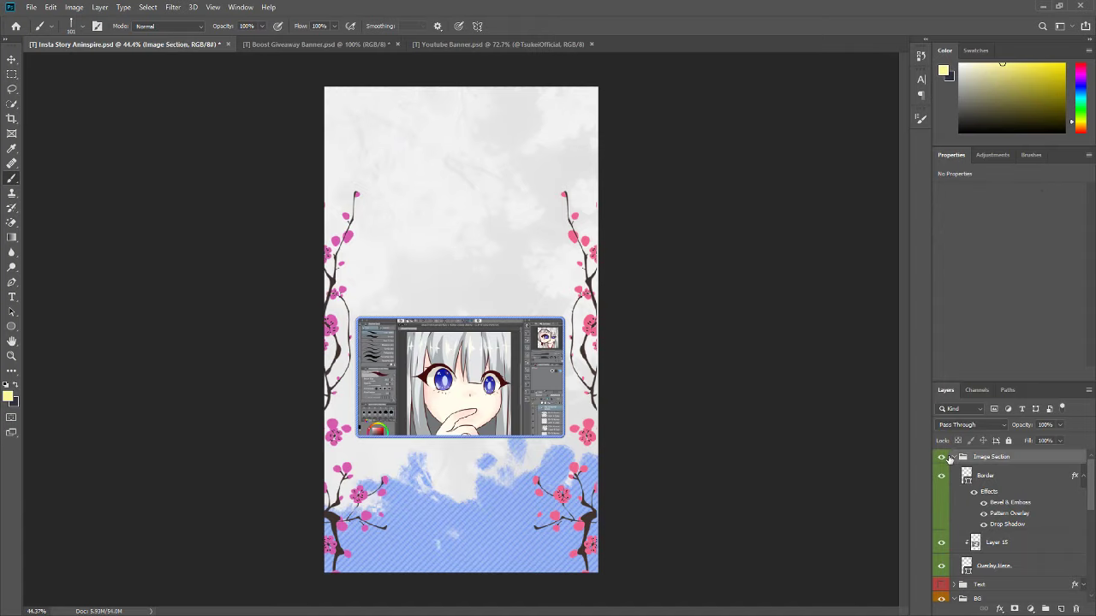
{"action": "scroll", "coordinate": [952, 463], "scroll_direction": "down", "scroll_amount": 2}
{"action": "scroll", "coordinate": [976, 505], "scroll_direction": "down", "scroll_amount": 4}
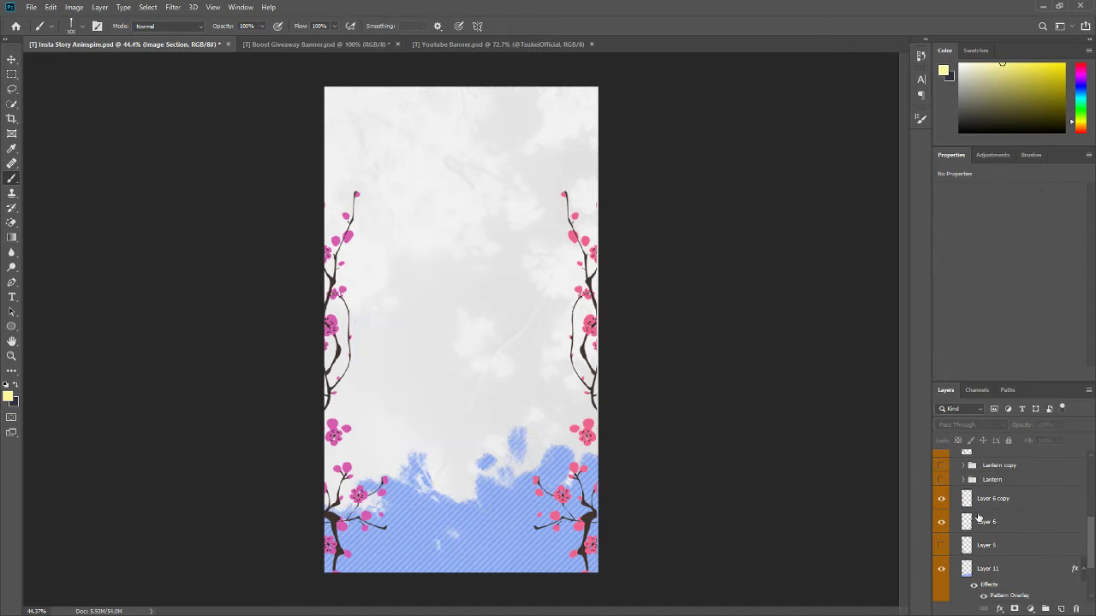
{"action": "left_click", "coordinate": [942, 499]}
{"action": "left_click", "coordinate": [942, 521]}
Step: Move blue Layer 11 down to the bottom of the canvas
{"action": "scroll", "coordinate": [950, 518], "scroll_direction": "down", "scroll_amount": 1}
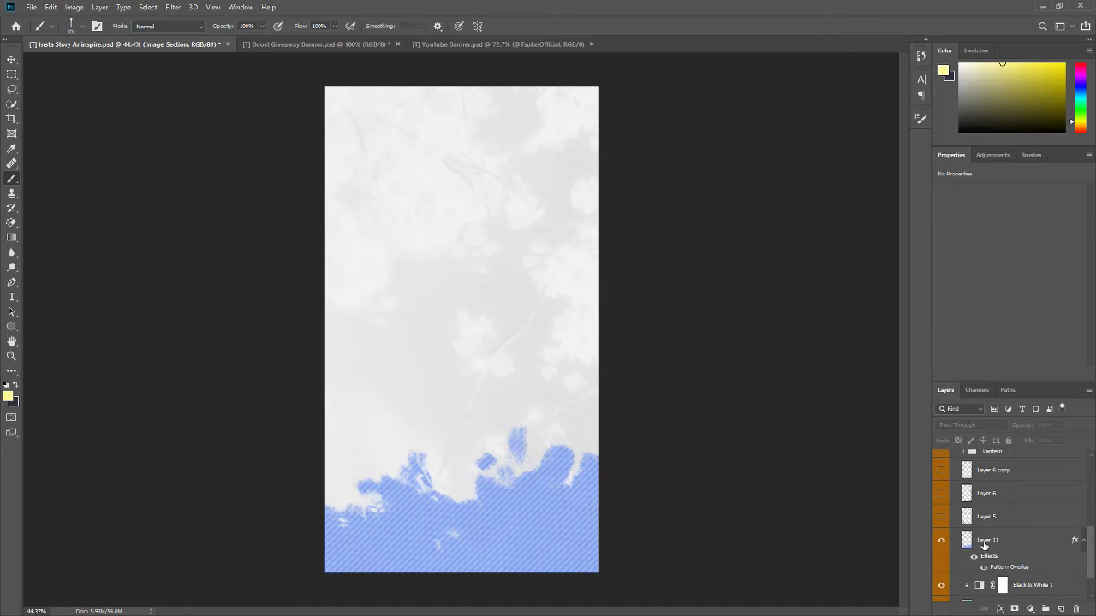
{"action": "left_click", "coordinate": [993, 540]}
{"action": "key", "text": "v"}
{"action": "mouse_move", "coordinate": [502, 512]}
{"action": "left_mouse_down"}
{"action": "mouse_move", "coordinate": [600, 427]}
{"action": "mouse_move", "coordinate": [527, 458]}
{"action": "mouse_move", "coordinate": [517, 485]}
{"action": "left_mouse_up"}
{"action": "key", "text": "shift+Down"}
{"action": "key", "text": "shift+Down"}
{"action": "key", "text": "shift+Down"}
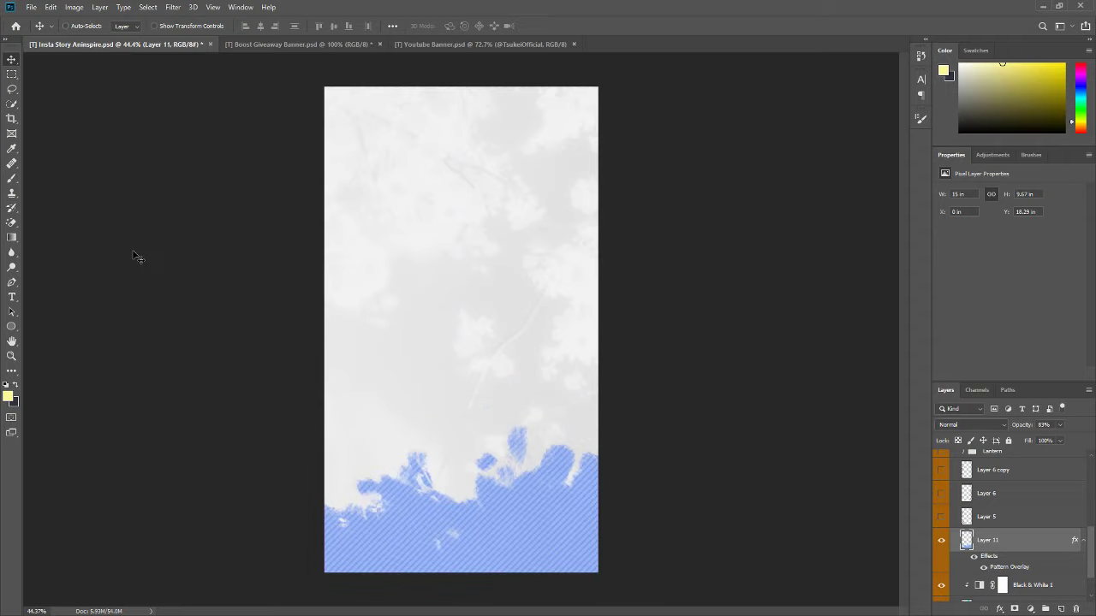
Step: Sample the bottom band's blue as the paint colour with the eyedropper
{"action": "left_click", "coordinate": [11, 178]}
{"action": "left_click", "coordinate": [12, 179]}
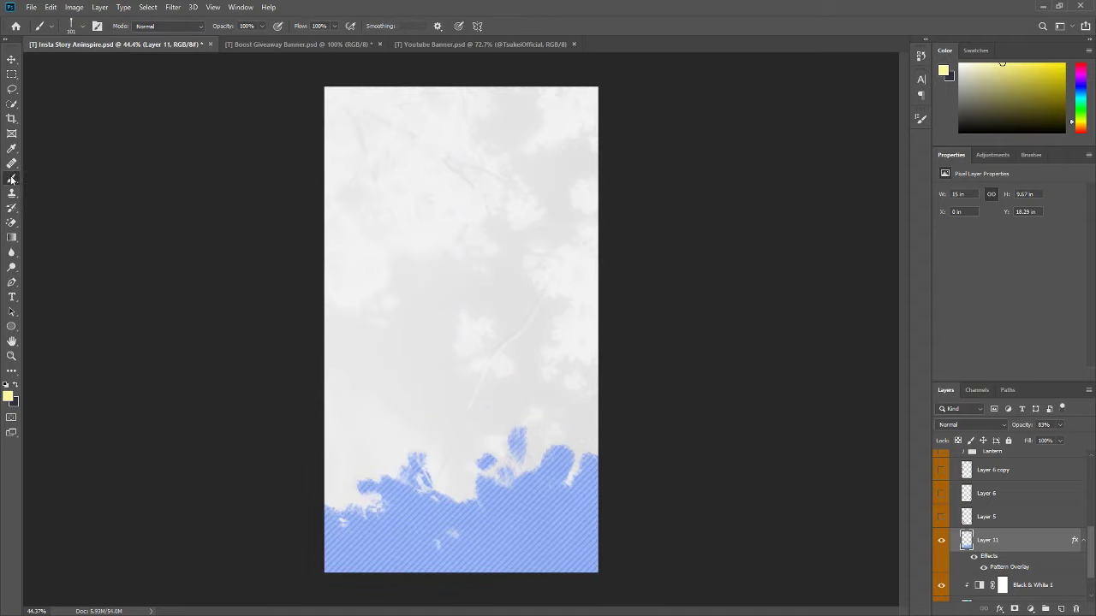
{"action": "key", "text": "i"}
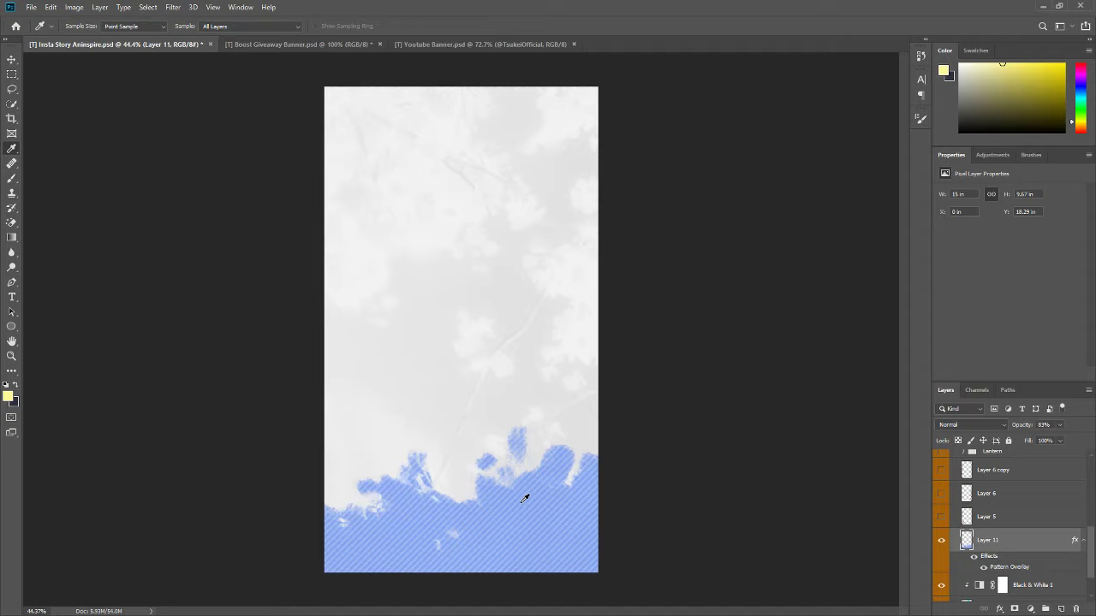
{"action": "left_click", "coordinate": [530, 491]}
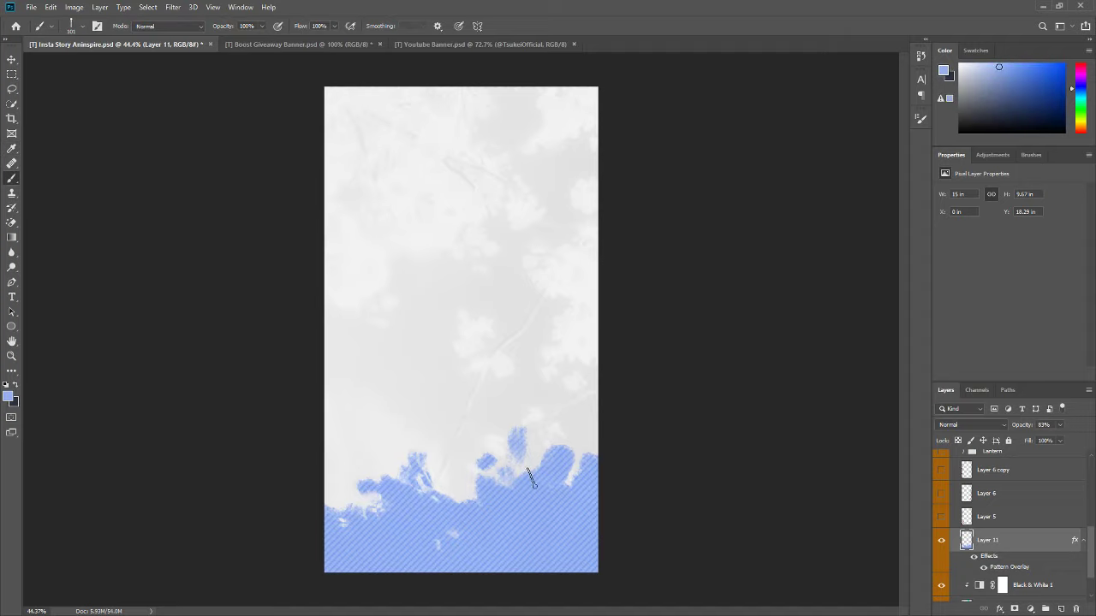
{"action": "key", "text": "b"}
Step: Angle the brush tip to -105° and enlarge the brush
{"action": "left_click", "coordinate": [921, 120]}
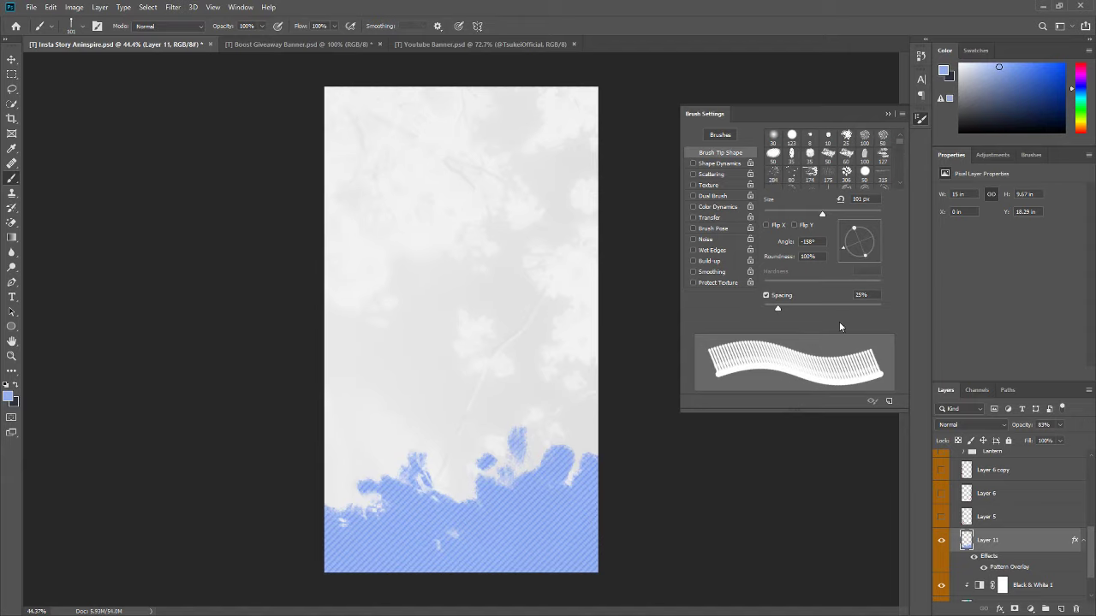
{"action": "left_click_drag", "start_coordinate": [849, 249], "coordinate": [853, 254]}
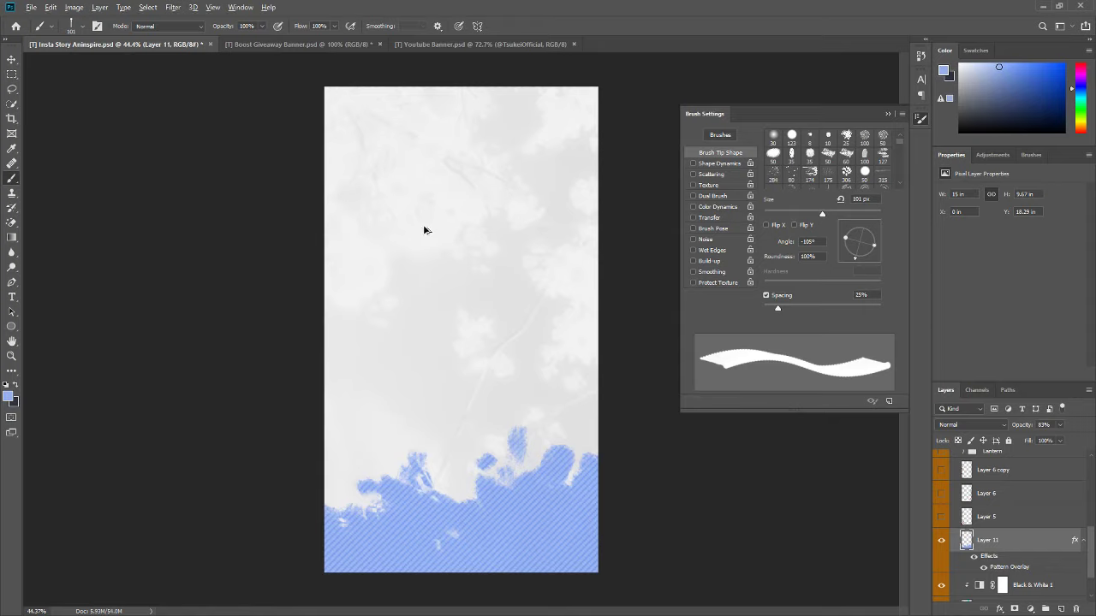
{"action": "mouse_move", "coordinate": [466, 233]}
{"action": "left_mouse_down"}
{"action": "mouse_move", "coordinate": [541, 240]}
{"action": "mouse_move", "coordinate": [433, 254]}
{"action": "mouse_move", "coordinate": [593, 221]}
{"action": "mouse_move", "coordinate": [433, 244]}
{"action": "mouse_move", "coordinate": [531, 245]}
{"action": "mouse_move", "coordinate": [428, 247]}
{"action": "mouse_move", "coordinate": [480, 259]}
{"action": "mouse_move", "coordinate": [514, 247]}
{"action": "mouse_move", "coordinate": [386, 249]}
{"action": "mouse_move", "coordinate": [426, 244]}
{"action": "left_mouse_up"}
Step: Test a striped brush tip with a few strokes, then undo them
{"action": "scroll", "coordinate": [906, 139], "scroll_direction": "down", "scroll_amount": 1}
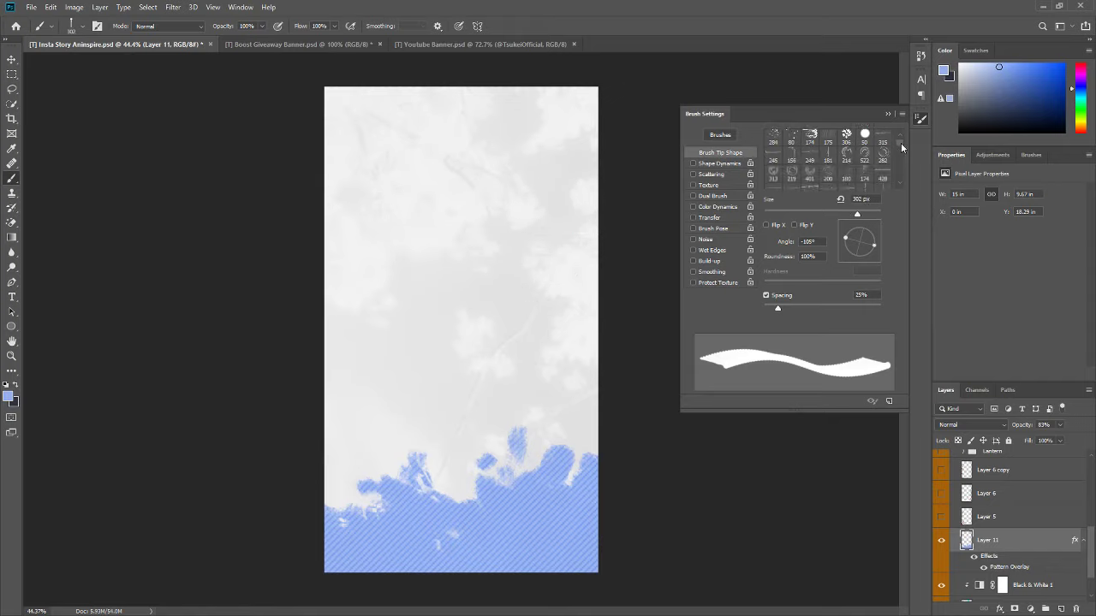
{"action": "scroll", "coordinate": [902, 149], "scroll_direction": "down", "scroll_amount": 2}
{"action": "scroll", "coordinate": [903, 151], "scroll_direction": "down", "scroll_amount": 2}
{"action": "scroll", "coordinate": [903, 160], "scroll_direction": "down", "scroll_amount": 1}
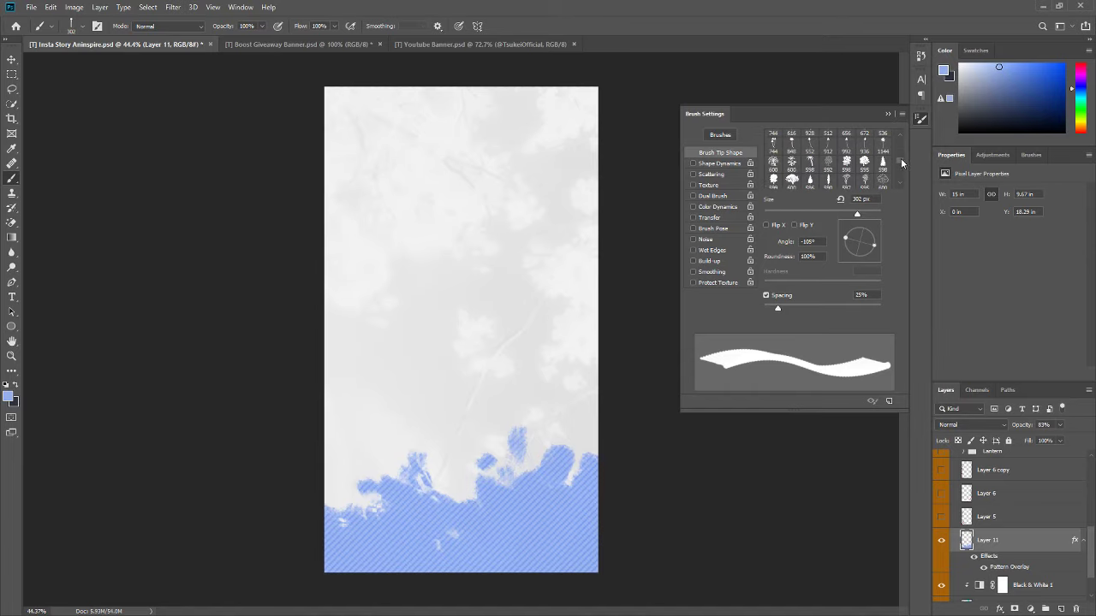
{"action": "scroll", "coordinate": [902, 162], "scroll_direction": "down", "scroll_amount": 2}
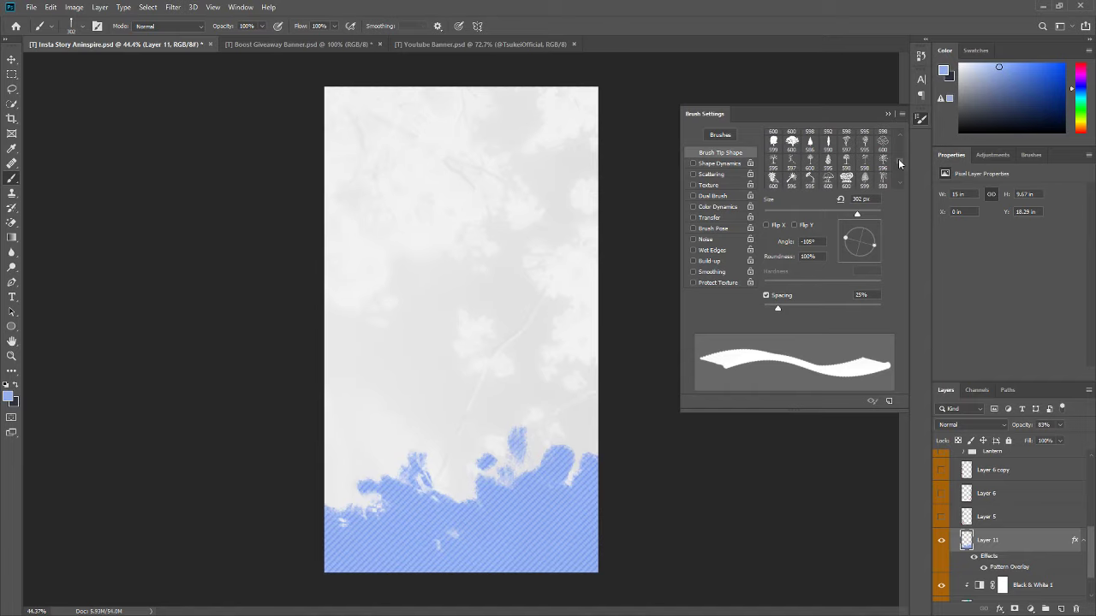
{"action": "scroll", "coordinate": [899, 163], "scroll_direction": "down", "scroll_amount": 2}
{"action": "scroll", "coordinate": [899, 165], "scroll_direction": "down", "scroll_amount": 2}
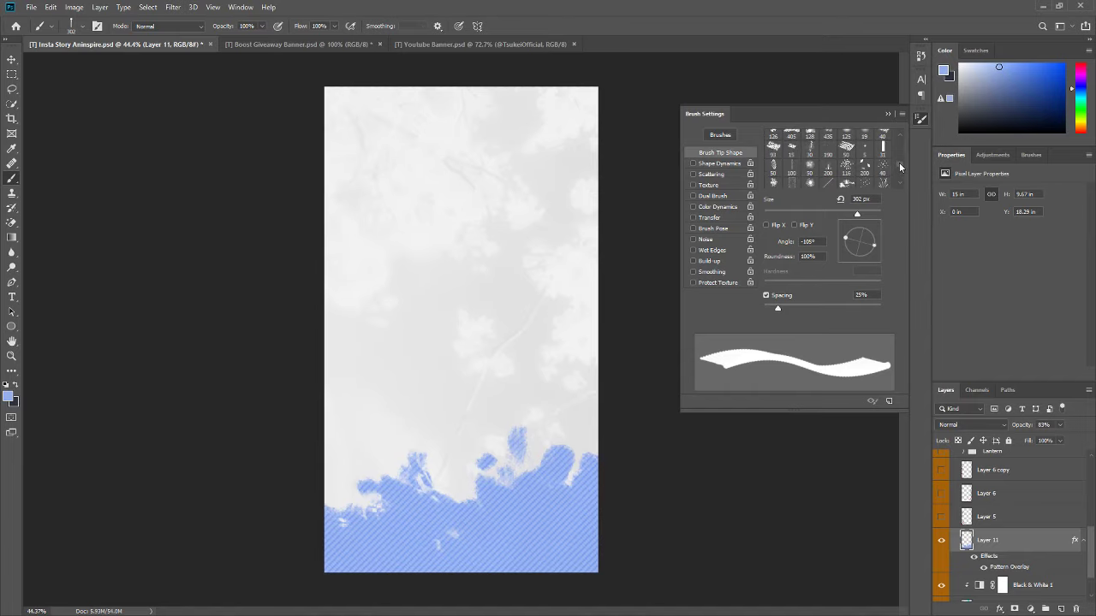
{"action": "left_click_drag", "start_coordinate": [900, 167], "coordinate": [900, 178]}
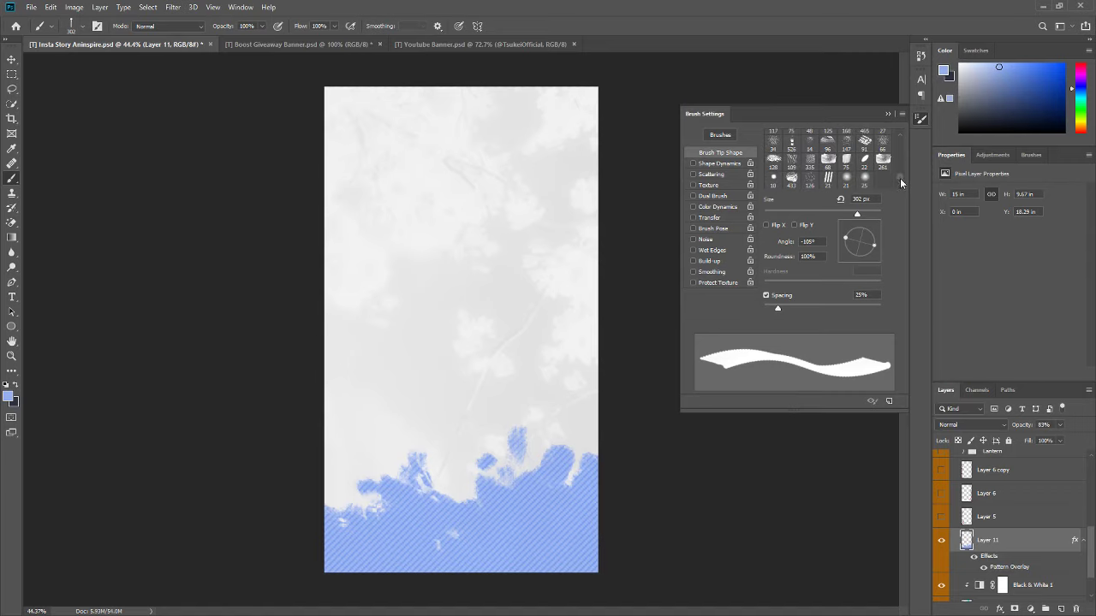
{"action": "left_click", "coordinate": [827, 177]}
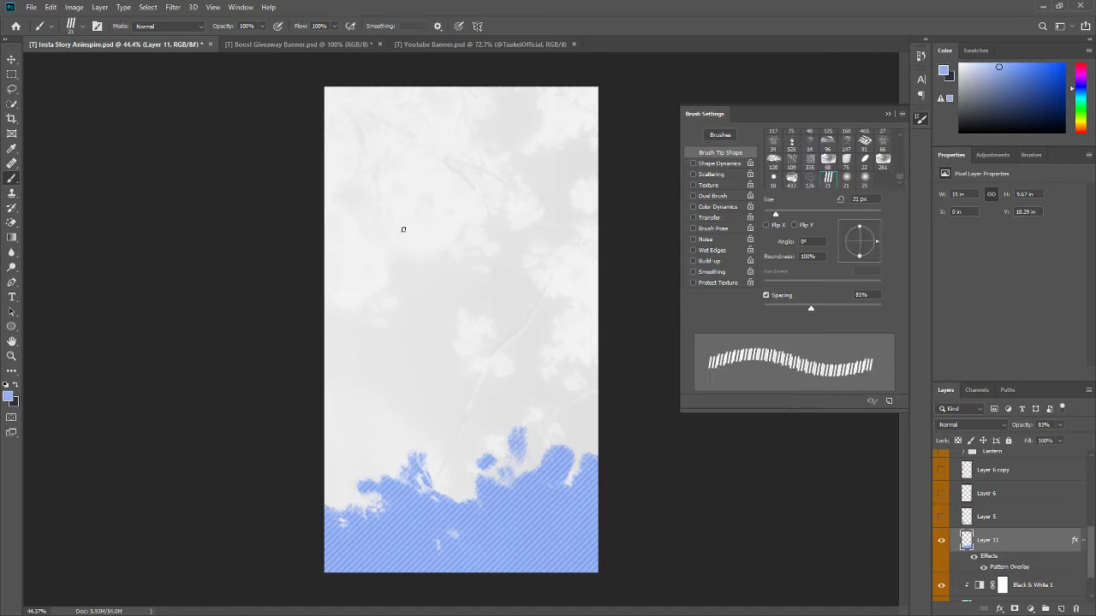
{"action": "left_click", "coordinate": [393, 244]}
{"action": "left_click_drag", "start_coordinate": [403, 239], "coordinate": [491, 262]}
{"action": "left_click_drag", "start_coordinate": [428, 332], "coordinate": [516, 367]}
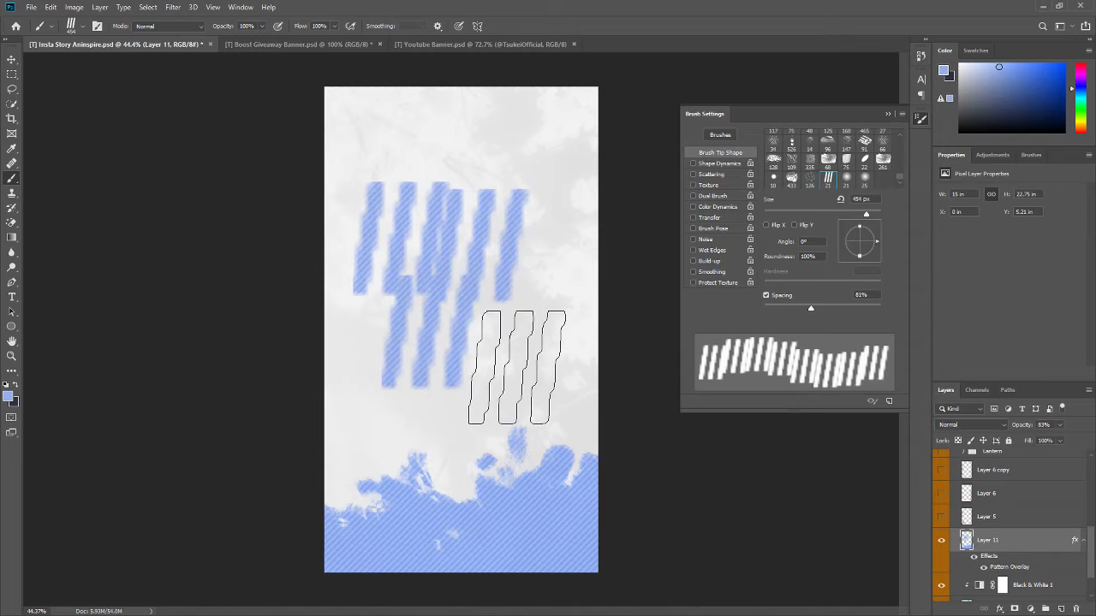
{"action": "left_click", "coordinate": [517, 367]}
{"action": "left_click", "coordinate": [520, 231]}
{"action": "key", "text": "ctrl+z"}
{"action": "key", "text": "ctrl+z"}
{"action": "key", "text": "ctrl+z"}
{"action": "key", "text": "ctrl+z"}
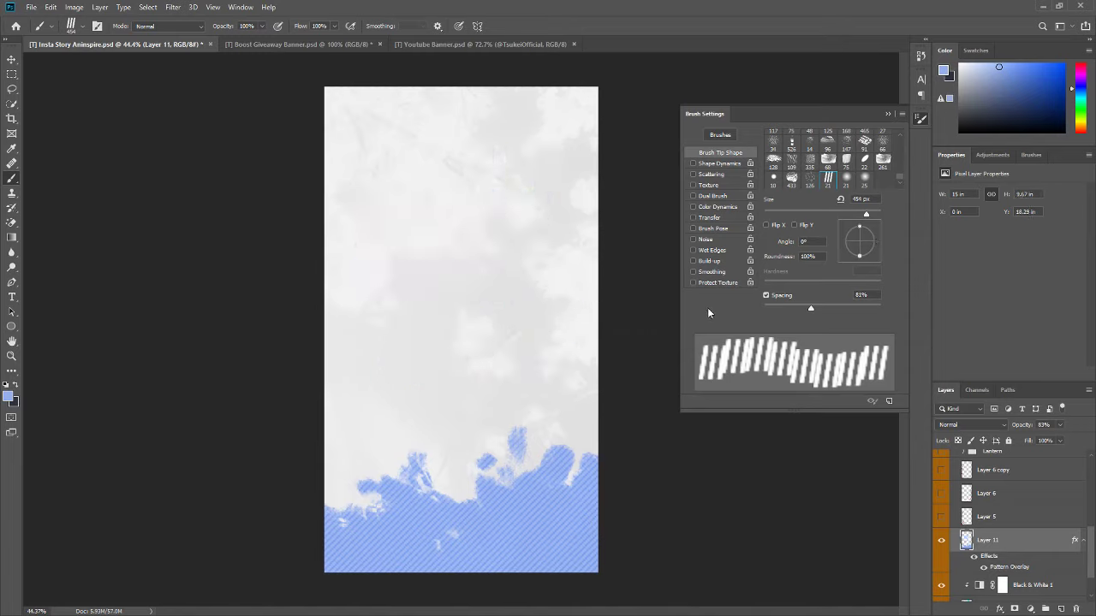
{"action": "key", "text": "ctrl+z"}
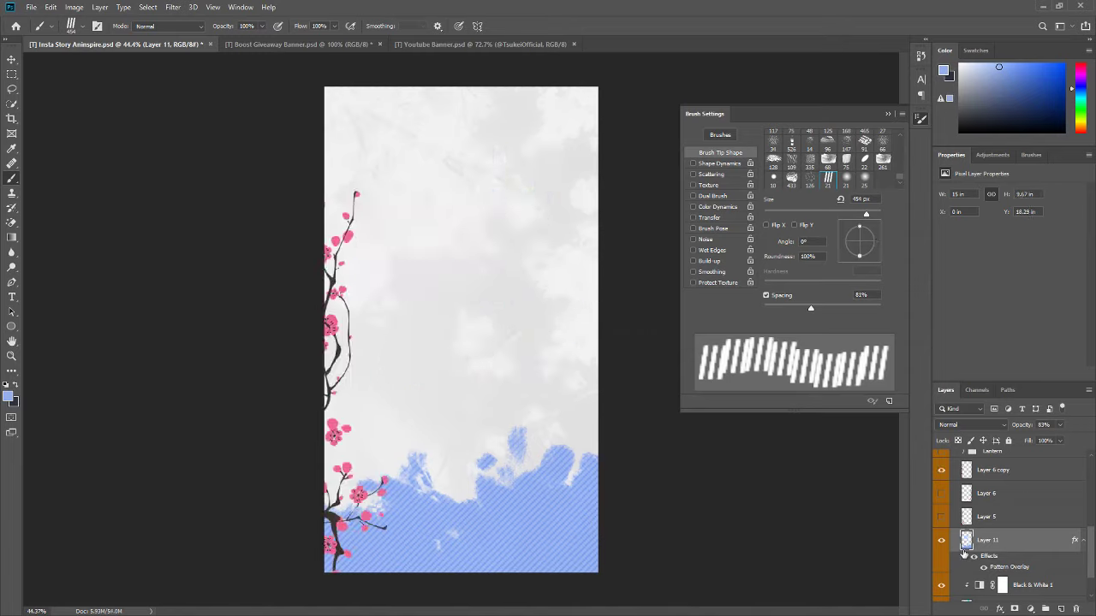
Step: Try a speckled scatter tip and another textured tip, undoing each test
{"action": "left_click", "coordinate": [812, 179]}
{"action": "left_click", "coordinate": [479, 199]}
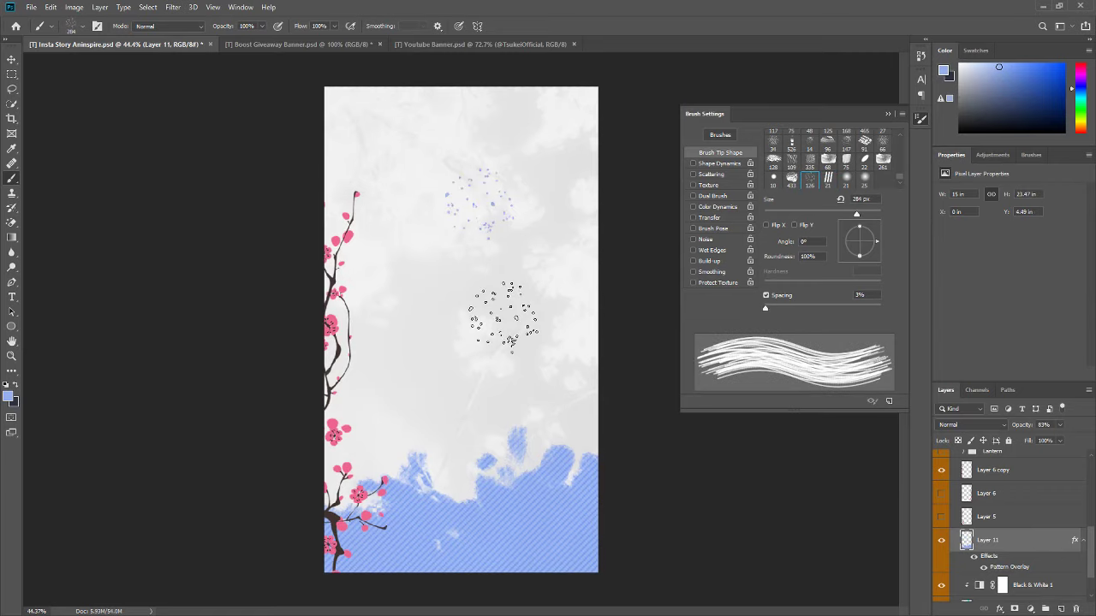
{"action": "key", "text": "ctrl+z"}
{"action": "key", "text": "ctrl+z"}
{"action": "scroll", "coordinate": [841, 159], "scroll_direction": "up", "scroll_amount": 1}
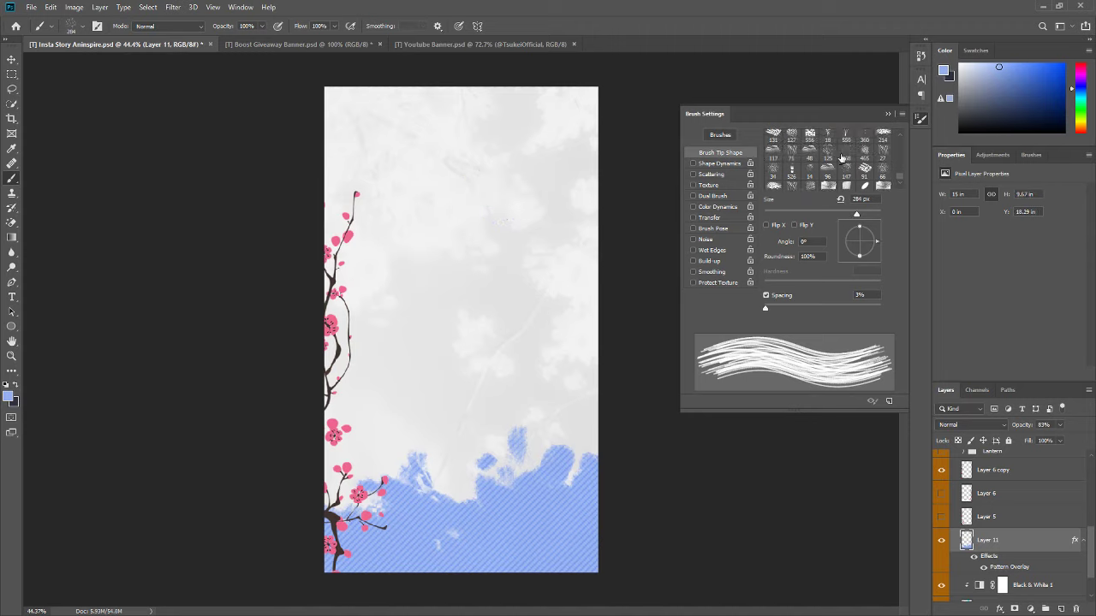
{"action": "left_click", "coordinate": [827, 154]}
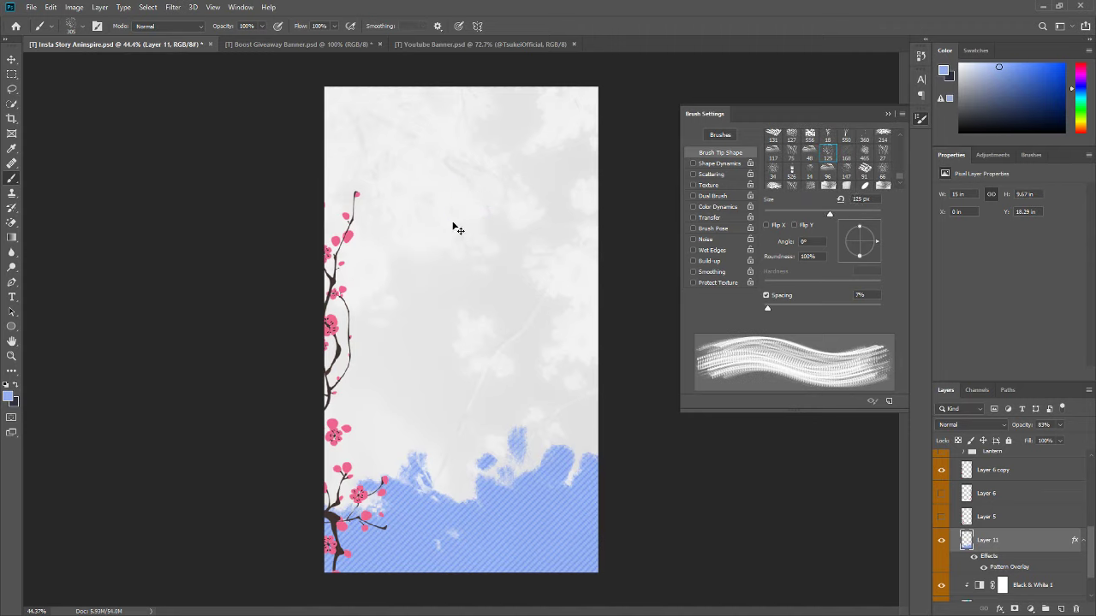
{"action": "left_click_drag", "start_coordinate": [432, 231], "coordinate": [567, 180]}
{"action": "key", "text": "ctrl+z"}
Step: Test a large blocky tip and a rough round tip, undoing each stroke
{"action": "scroll", "coordinate": [828, 159], "scroll_direction": "up", "scroll_amount": 2}
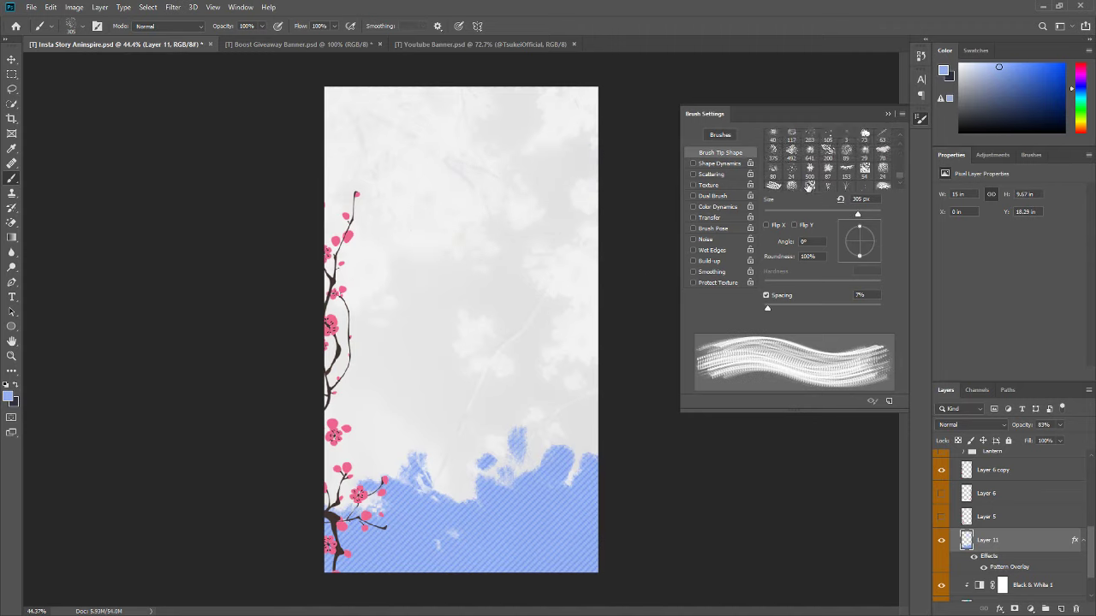
{"action": "left_click", "coordinate": [810, 175]}
{"action": "left_click_drag", "start_coordinate": [458, 210], "coordinate": [434, 386]}
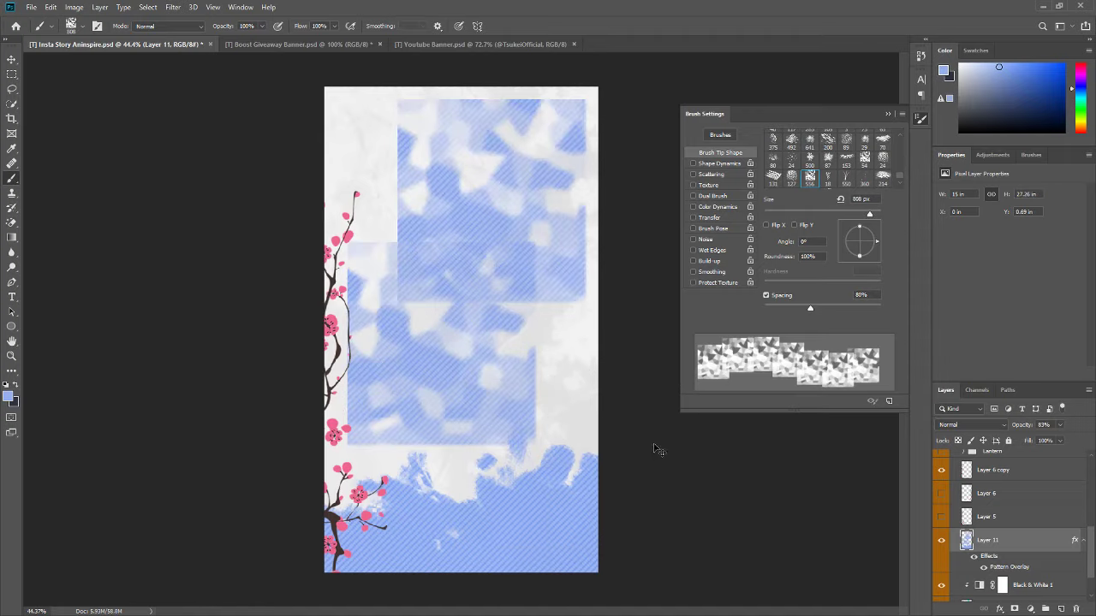
{"action": "key", "text": "ctrl+z"}
{"action": "left_click", "coordinate": [773, 176]}
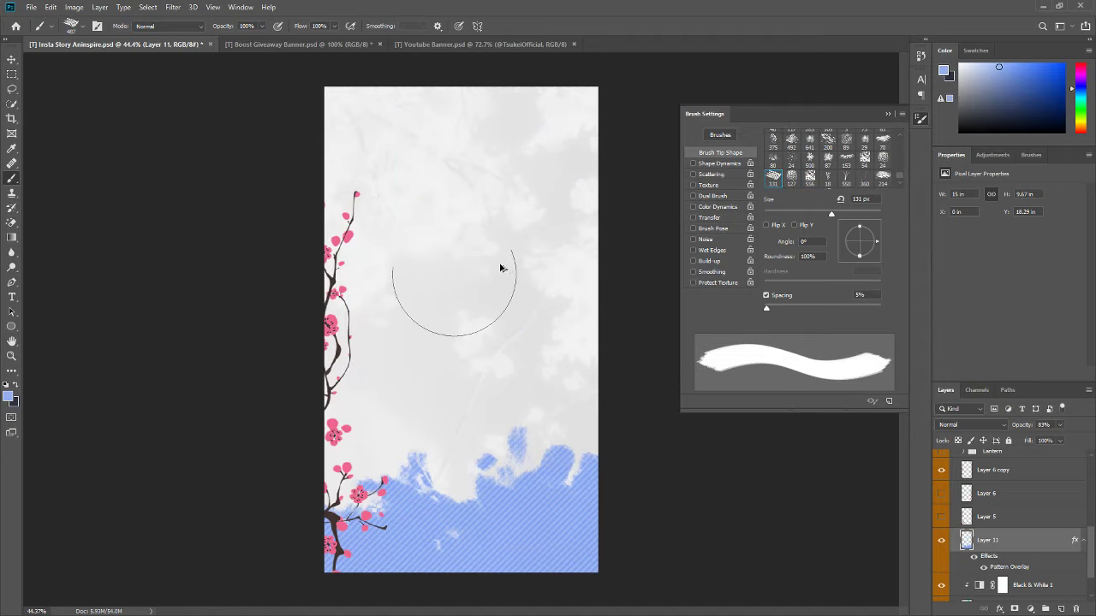
{"action": "left_click_drag", "start_coordinate": [463, 274], "coordinate": [556, 171]}
{"action": "key", "text": "ctrl+z"}
Step: Test key-shaped and cloudy textured tips on the canvas, undoing each
{"action": "scroll", "coordinate": [856, 163], "scroll_direction": "down", "scroll_amount": 2}
{"action": "scroll", "coordinate": [867, 163], "scroll_direction": "down", "scroll_amount": 3}
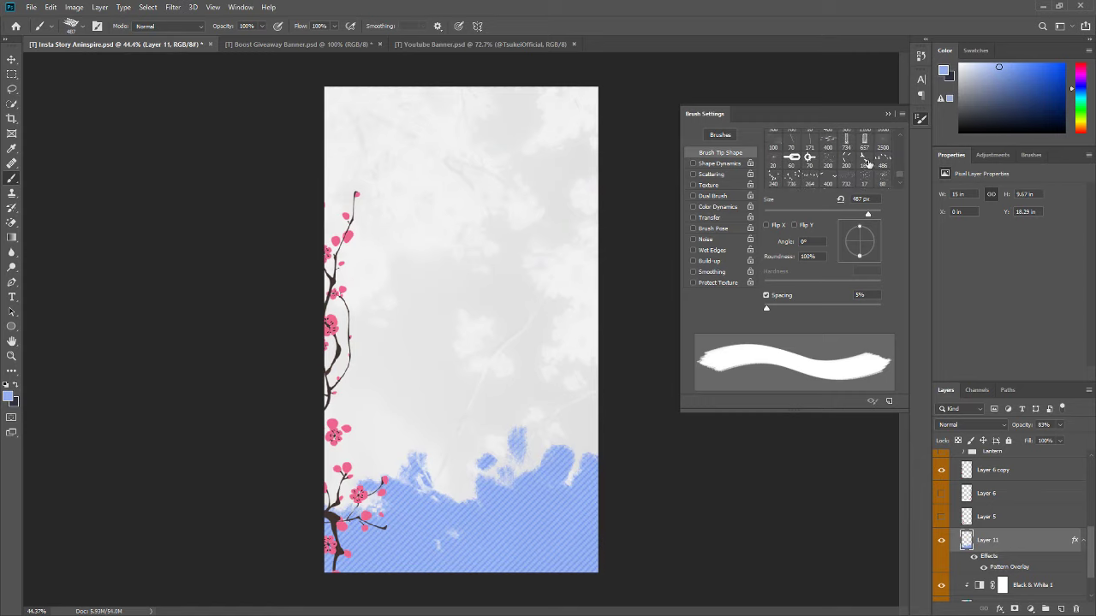
{"action": "left_click", "coordinate": [810, 159]}
{"action": "left_click", "coordinate": [500, 232]}
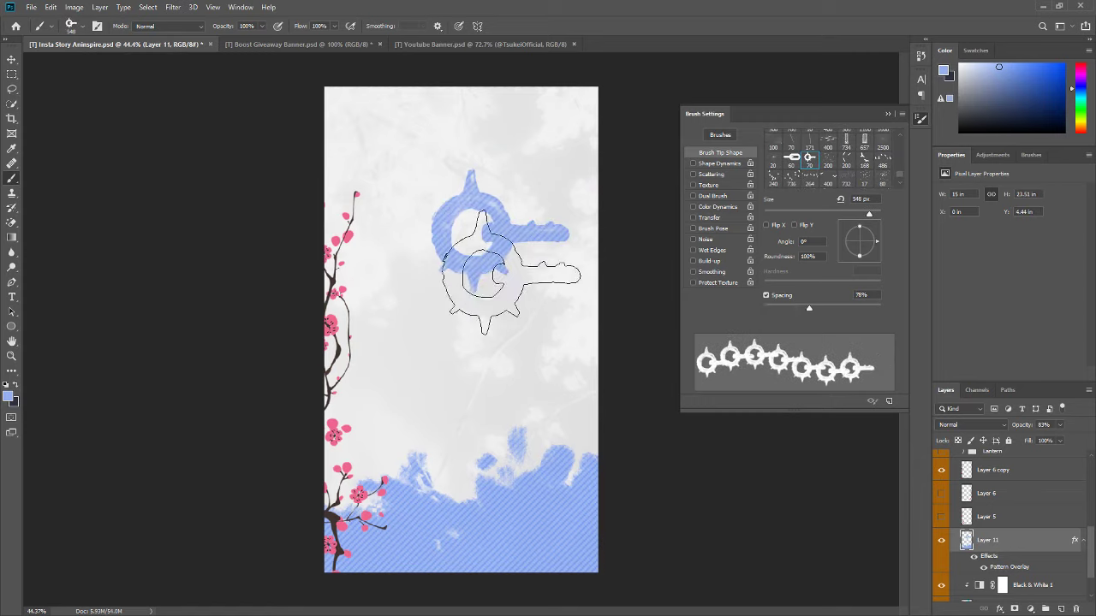
{"action": "left_click", "coordinate": [518, 343]}
{"action": "key", "text": "ctrl+z"}
{"action": "key", "text": "ctrl+z"}
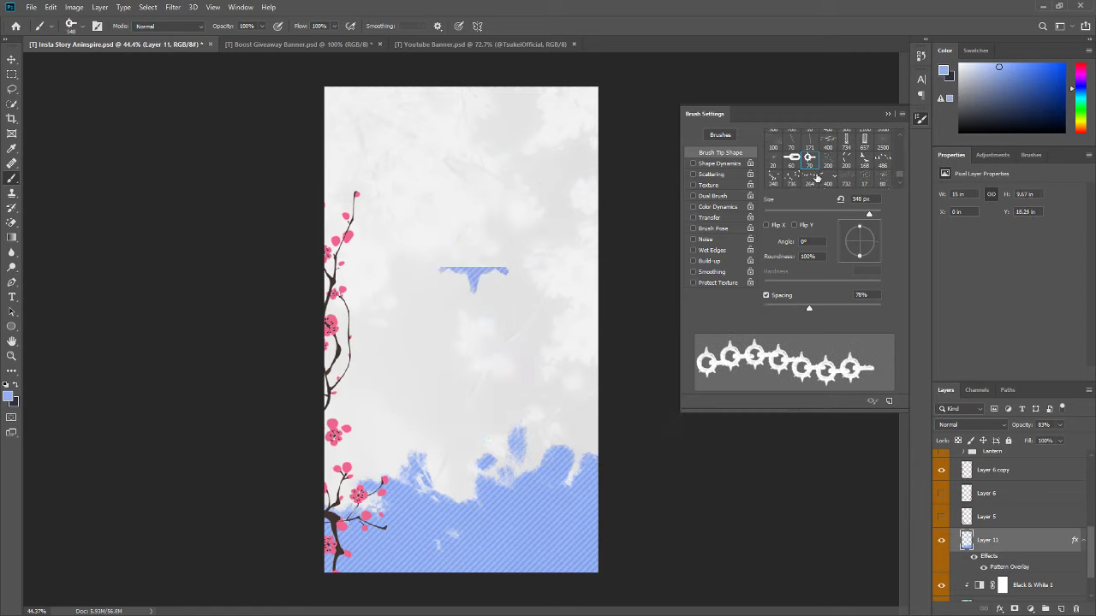
{"action": "scroll", "coordinate": [863, 165], "scroll_direction": "down", "scroll_amount": 2}
{"action": "scroll", "coordinate": [863, 165], "scroll_direction": "down", "scroll_amount": 1}
{"action": "left_click", "coordinate": [845, 167]}
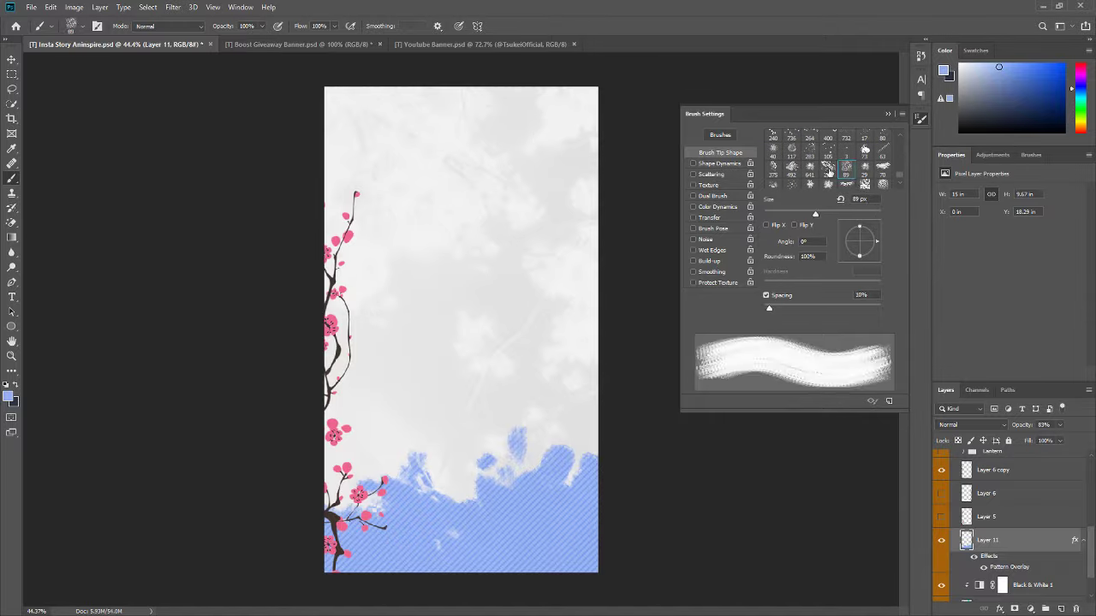
{"action": "mouse_move", "coordinate": [399, 237]}
{"action": "left_mouse_down"}
{"action": "mouse_move", "coordinate": [428, 318]}
{"action": "mouse_move", "coordinate": [561, 227]}
{"action": "left_mouse_up"}
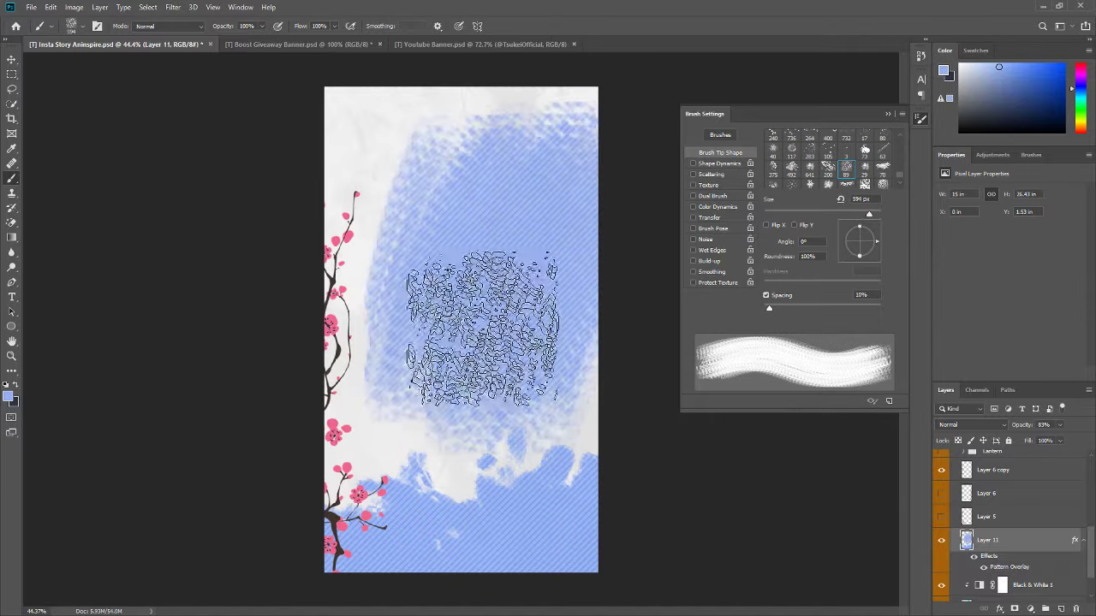
{"action": "key", "text": "ctrl+z"}
{"action": "key", "text": "ctrl+z"}
{"action": "key", "text": "ctrl+z"}
{"action": "key", "text": "ctrl+z"}
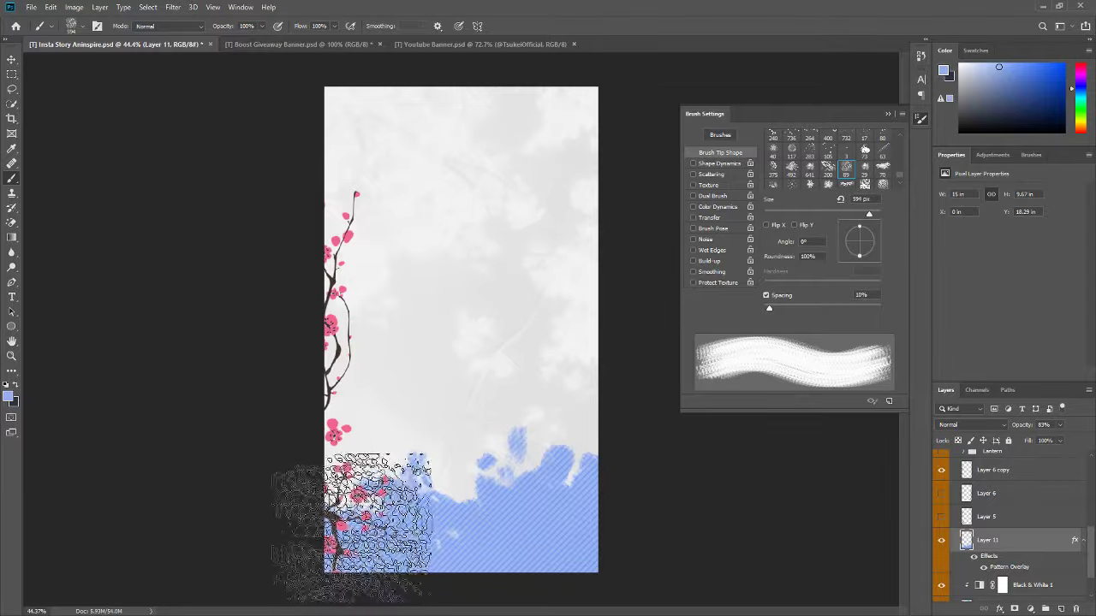
Step: Paint blue textured strokes in the upper canvas with the tip rotated to 127° and -120°
{"action": "left_click_drag", "start_coordinate": [878, 248], "coordinate": [849, 227]}
{"action": "left_click_drag", "start_coordinate": [496, 224], "coordinate": [490, 257]}
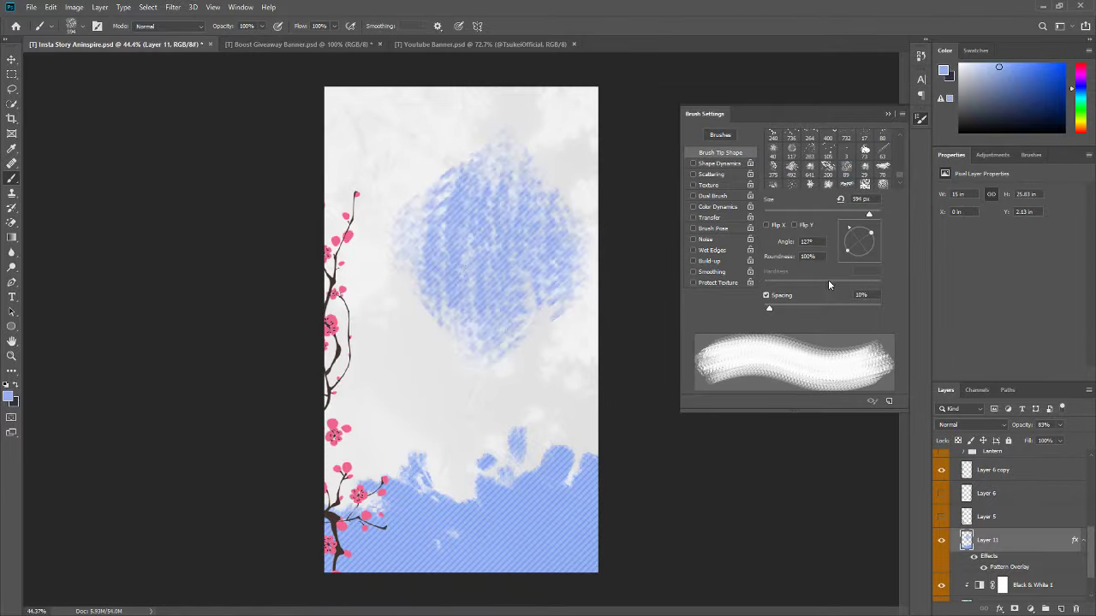
{"action": "left_click_drag", "start_coordinate": [864, 233], "coordinate": [835, 247]}
{"action": "left_click_drag", "start_coordinate": [479, 172], "coordinate": [444, 176]}
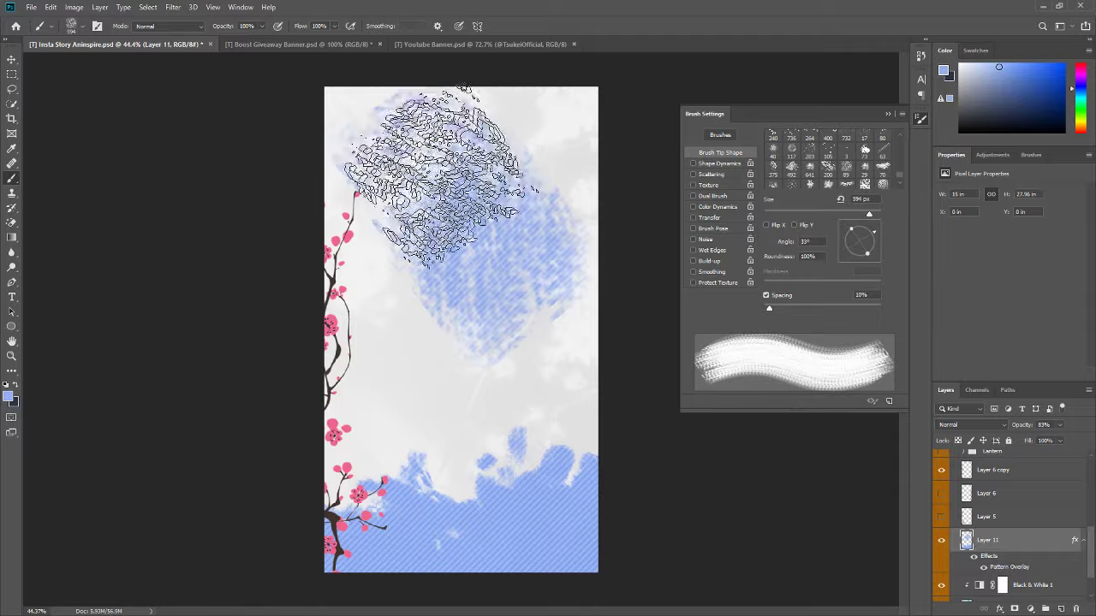
{"action": "left_click_drag", "start_coordinate": [848, 257], "coordinate": [849, 258]}
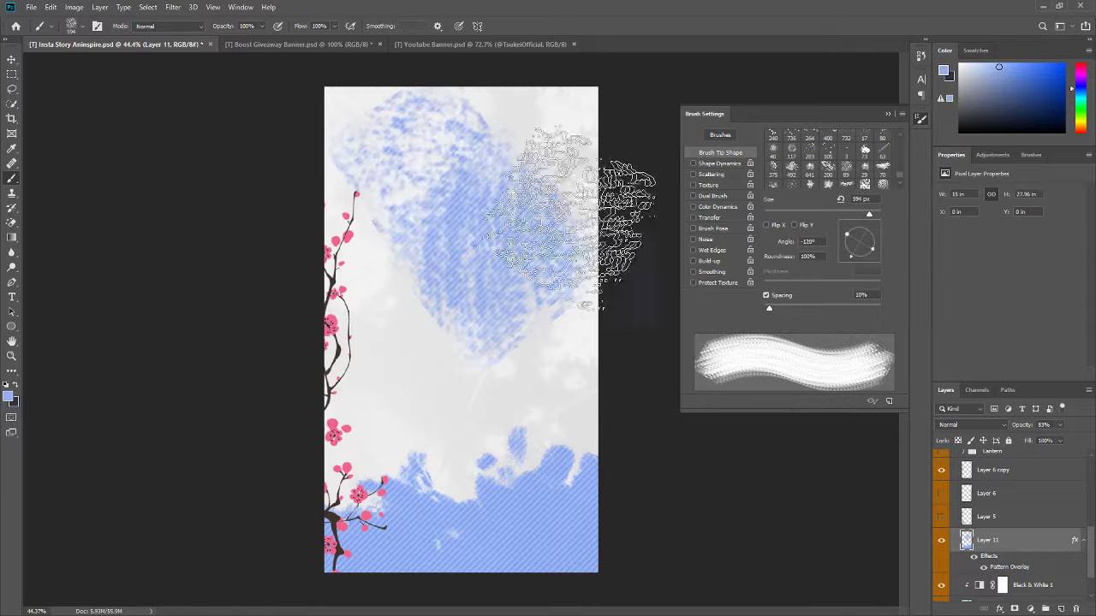
{"action": "left_click", "coordinate": [435, 238]}
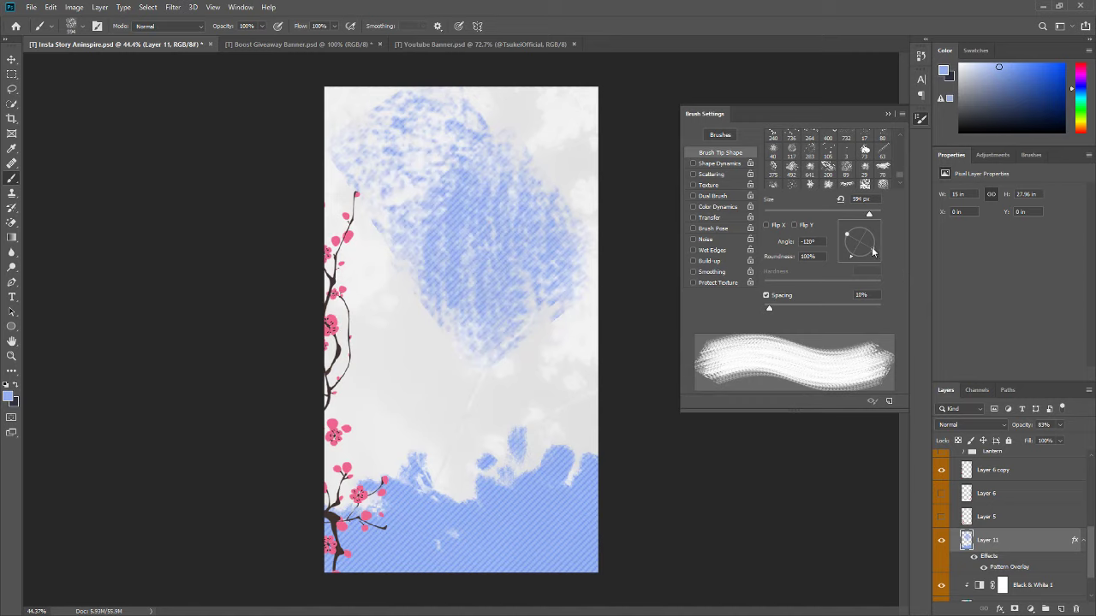
Step: Flatten the tip, paint a wide band across the middle, then rotate it to -135°
{"action": "mouse_move", "coordinate": [873, 251]}
{"action": "left_mouse_down"}
{"action": "mouse_move", "coordinate": [871, 233]}
{"action": "mouse_move", "coordinate": [857, 263]}
{"action": "left_mouse_up"}
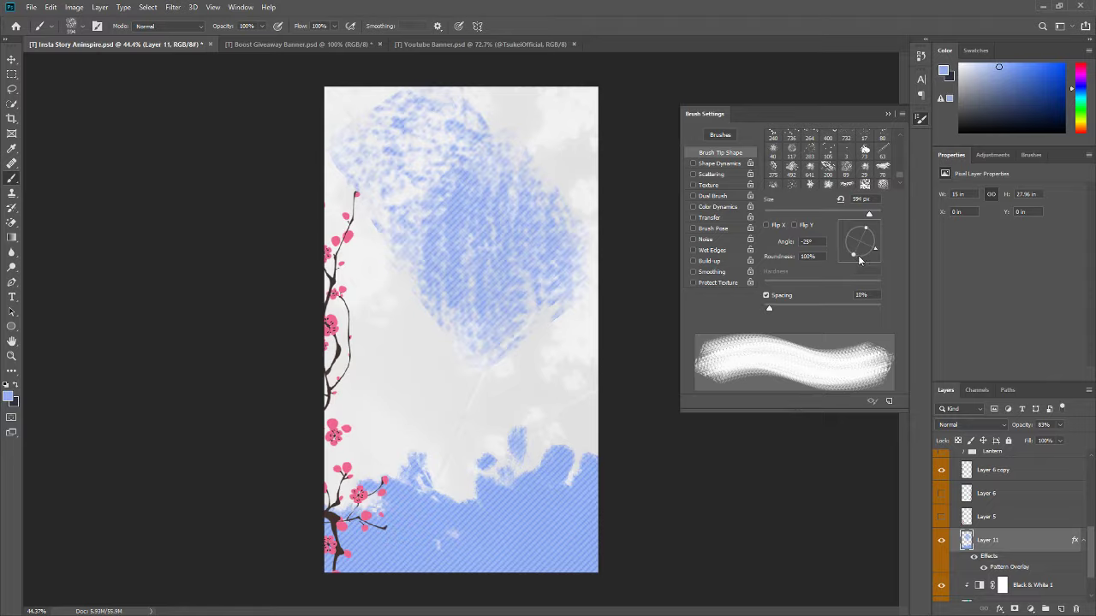
{"action": "left_click_drag", "start_coordinate": [860, 260], "coordinate": [856, 256]}
{"action": "left_click_drag", "start_coordinate": [428, 391], "coordinate": [638, 402]}
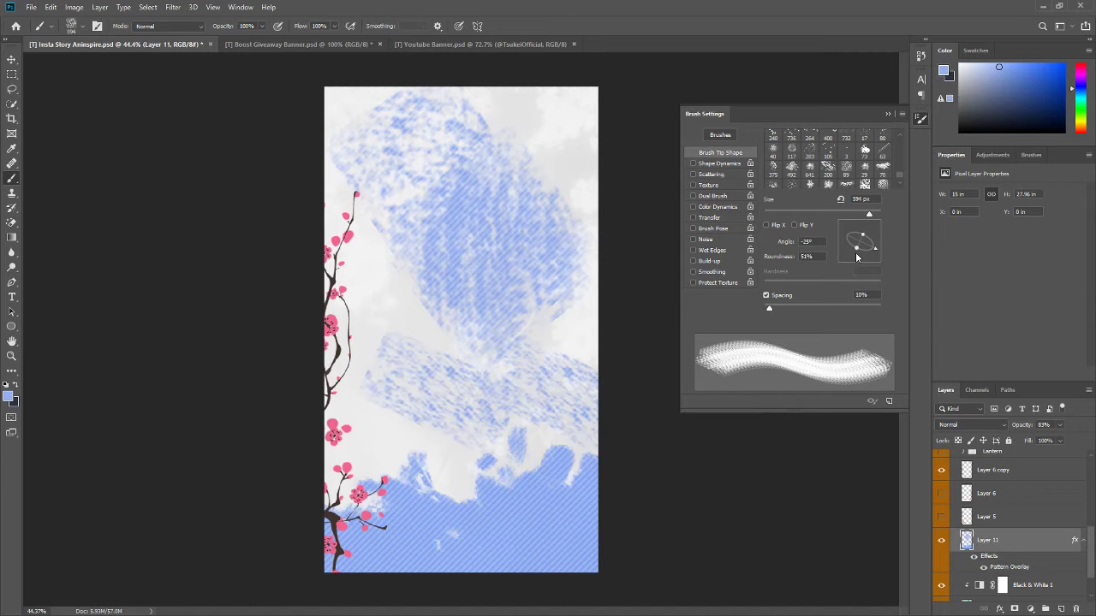
{"action": "left_click_drag", "start_coordinate": [855, 250], "coordinate": [875, 254]}
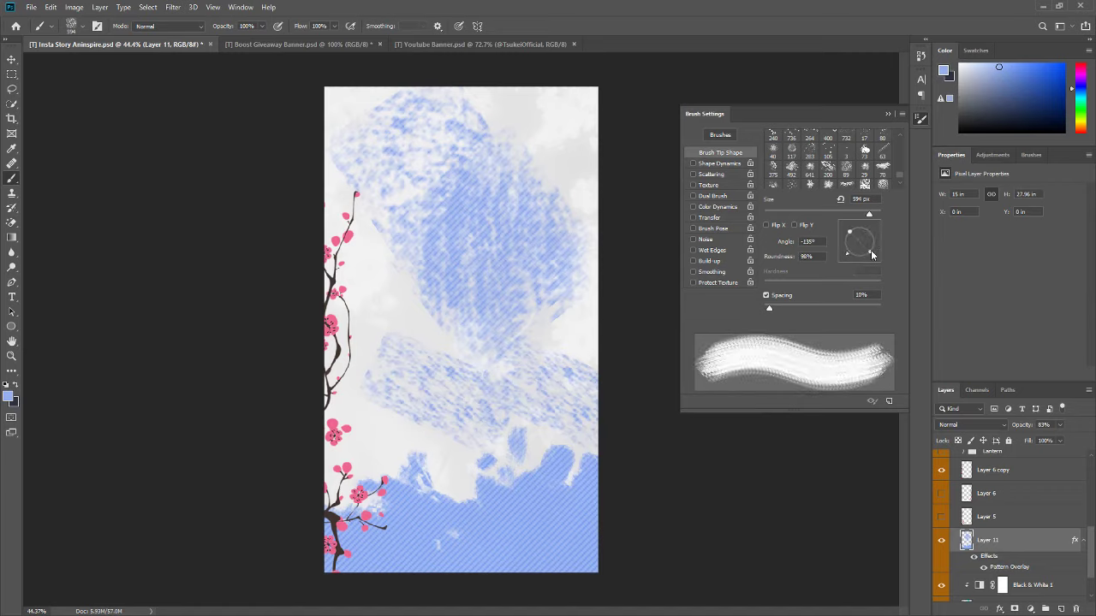
Step: Close Brush Settings and the Insta Story and Youtube Banner documents
{"action": "left_click", "coordinate": [886, 115]}
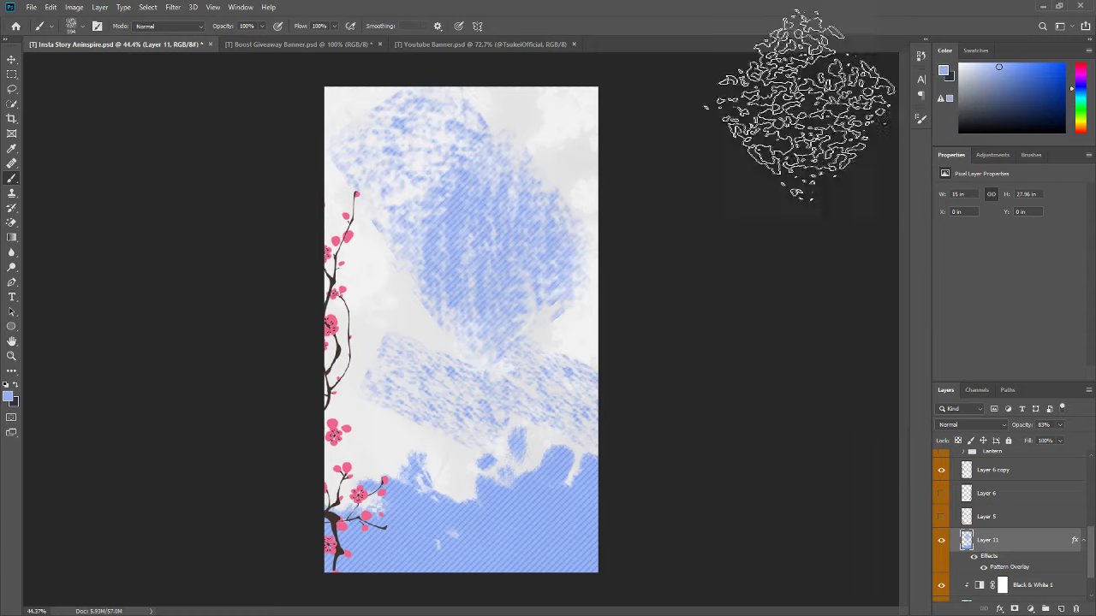
{"action": "left_click", "coordinate": [210, 44]}
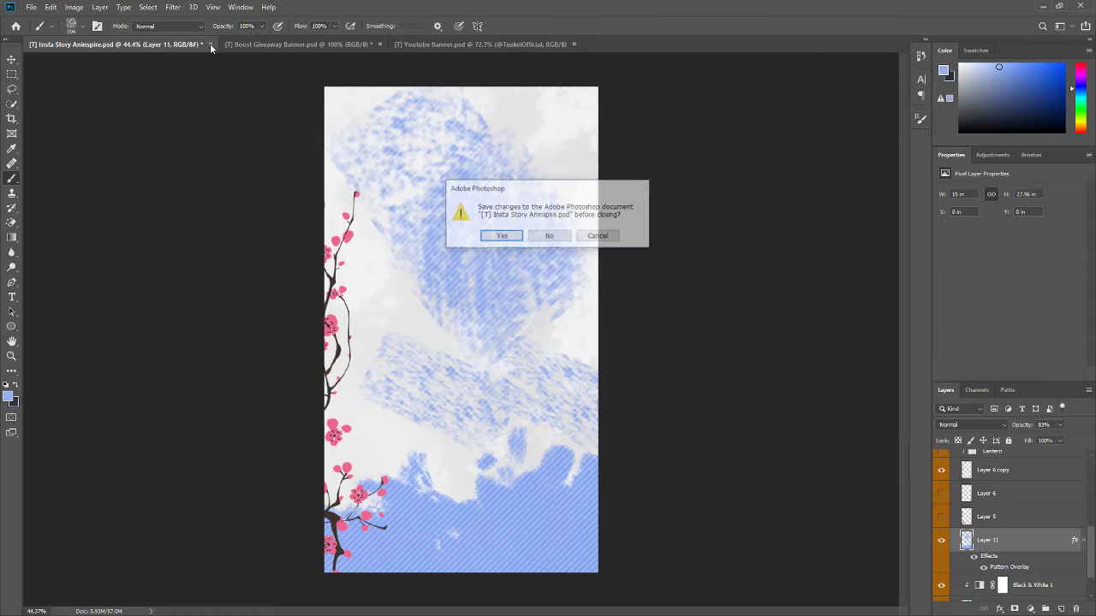
{"action": "left_click", "coordinate": [550, 237]}
{"action": "left_click", "coordinate": [283, 43]}
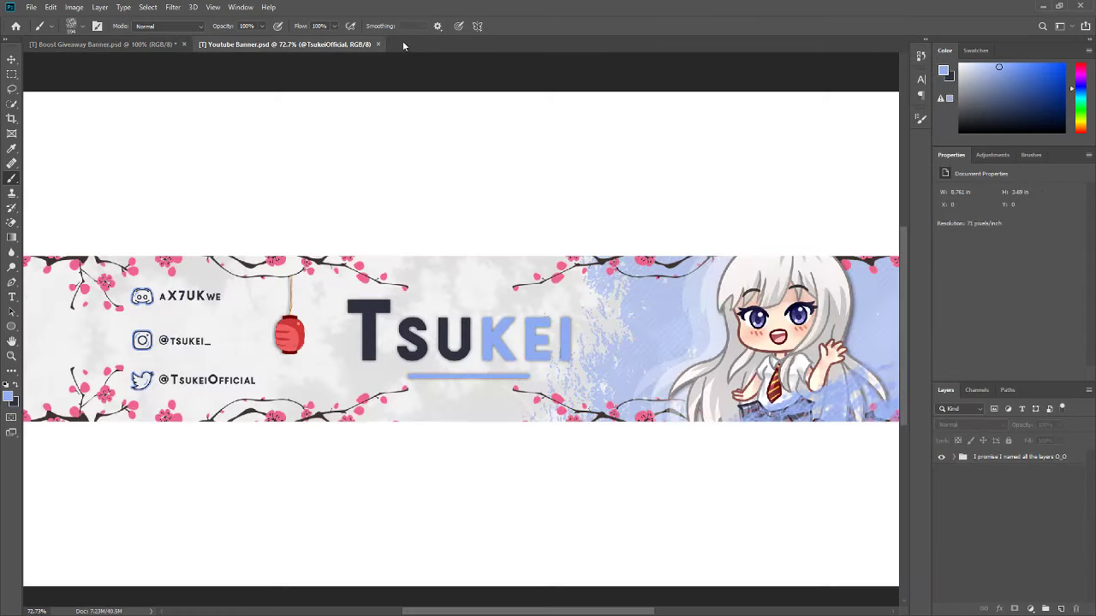
{"action": "left_click", "coordinate": [378, 44]}
Step: Open [T] Aninspire Article Header.psd from the PS Tsukei Website folder
{"action": "left_click", "coordinate": [31, 7]}
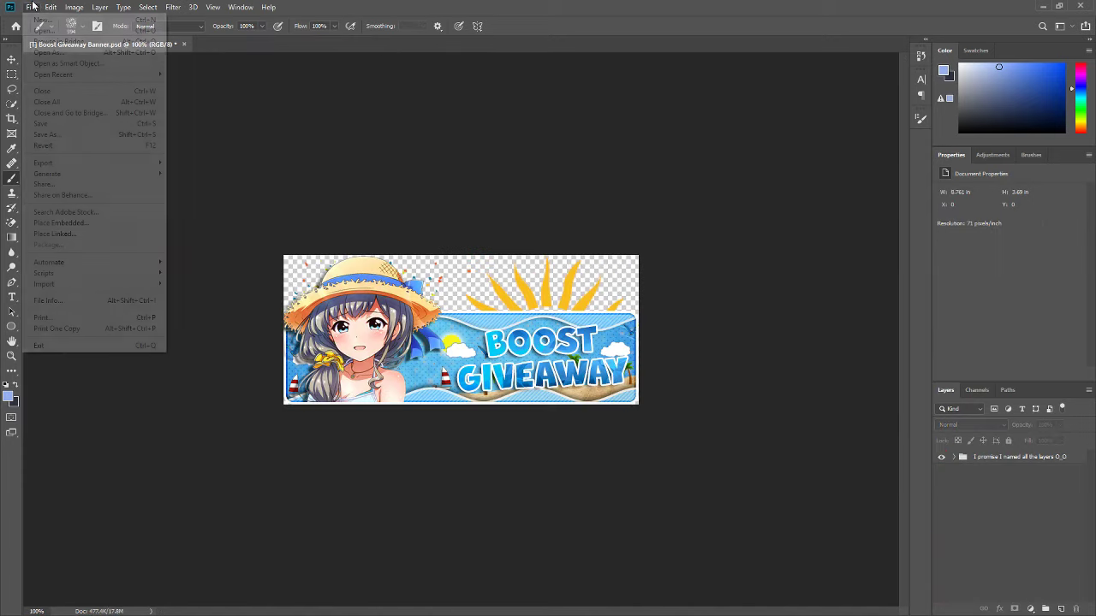
{"action": "left_click", "coordinate": [63, 37]}
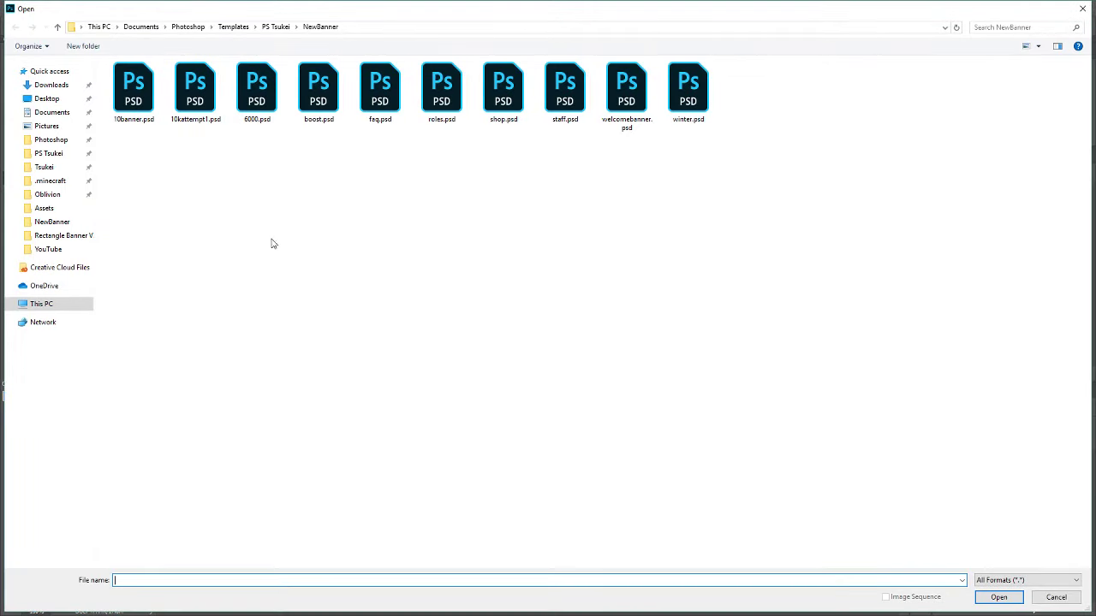
{"action": "mouse_move", "coordinate": [134, 85]}
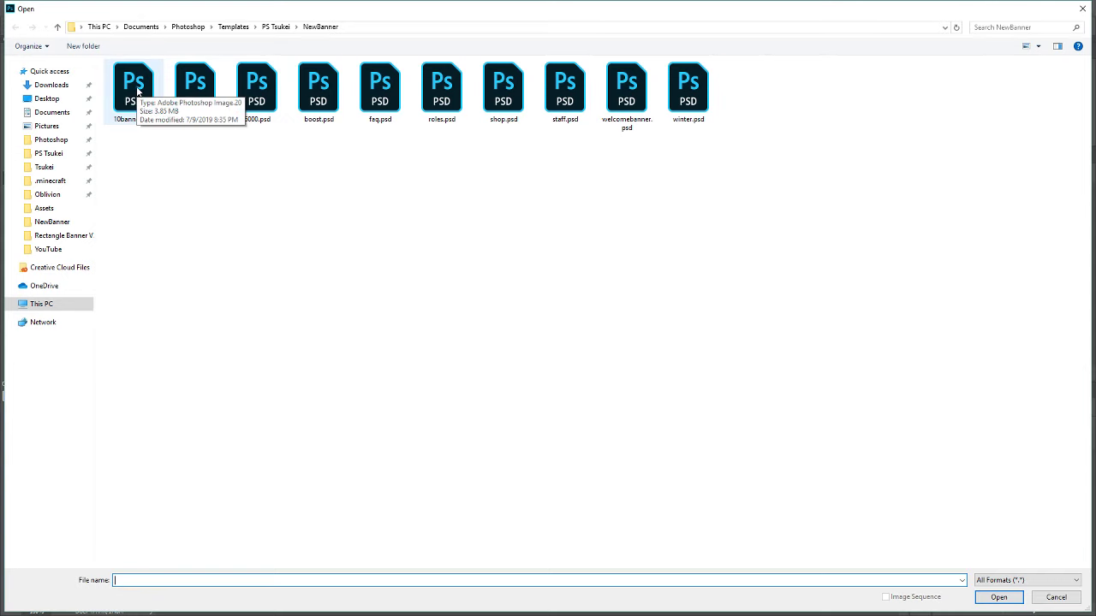
{"action": "left_click", "coordinate": [276, 28]}
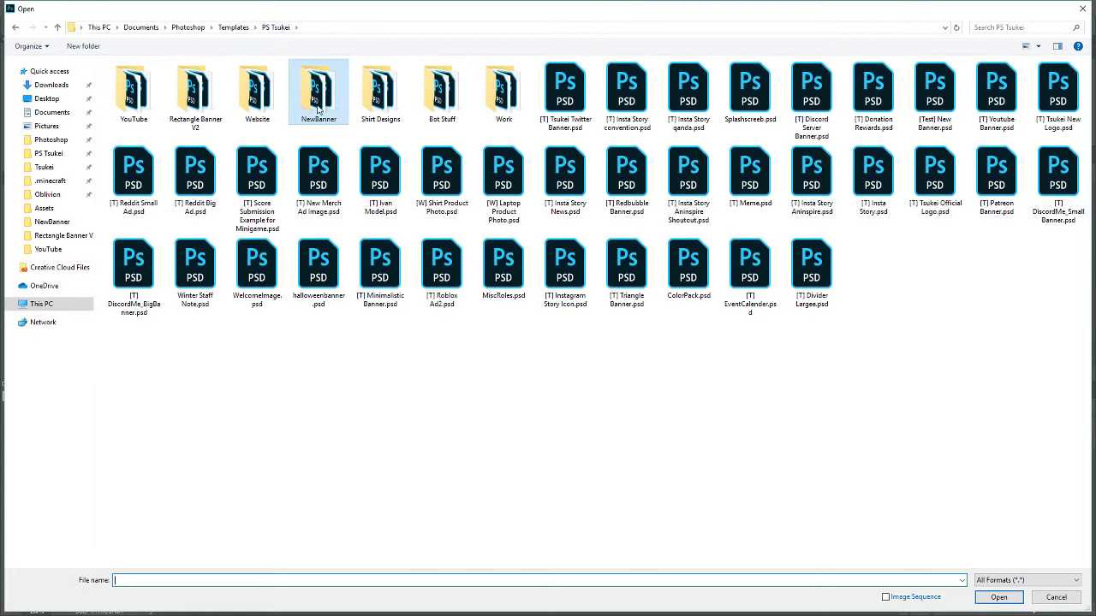
{"action": "double_click", "coordinate": [256, 98]}
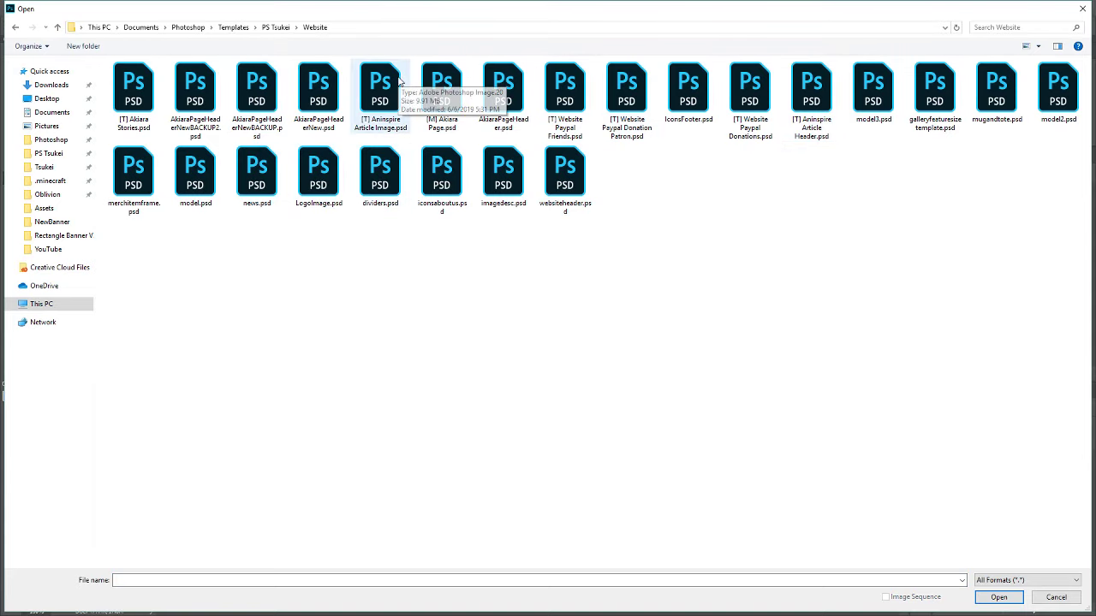
{"action": "double_click", "coordinate": [811, 83]}
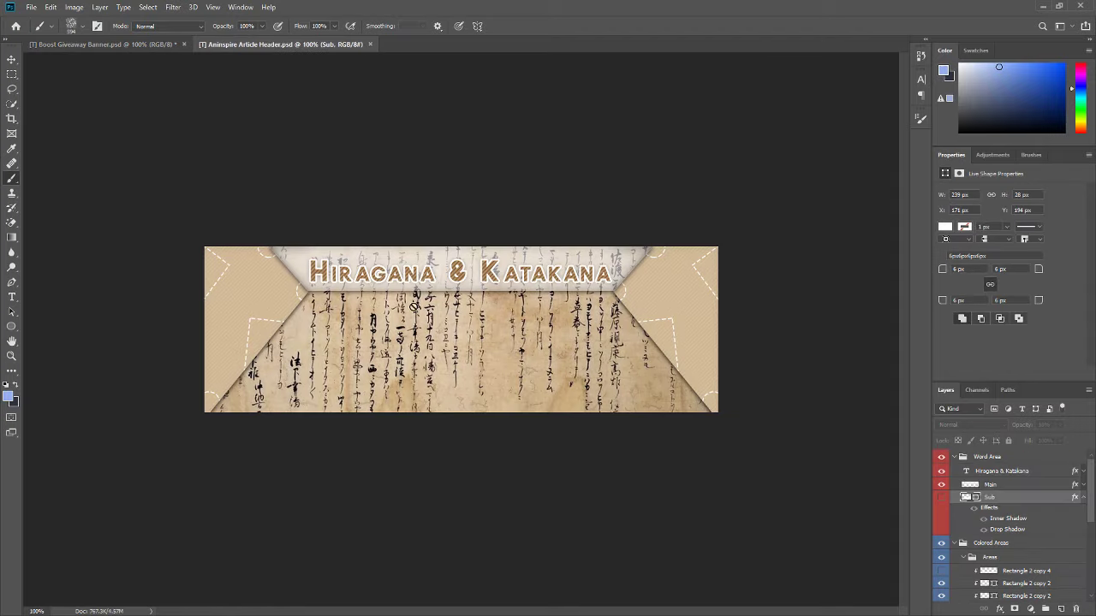
Step: Expand the Image group and select Layer 5, the background image
{"action": "scroll", "coordinate": [1013, 516], "scroll_direction": "down", "scroll_amount": 3}
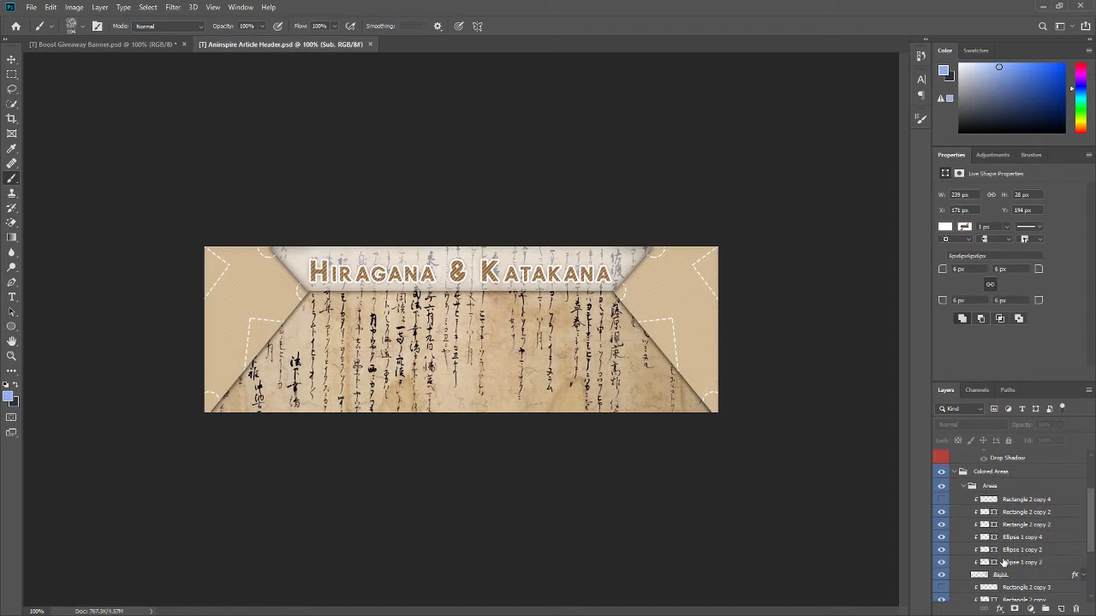
{"action": "scroll", "coordinate": [1014, 516], "scroll_direction": "down", "scroll_amount": 3}
{"action": "left_click", "coordinate": [1014, 505]}
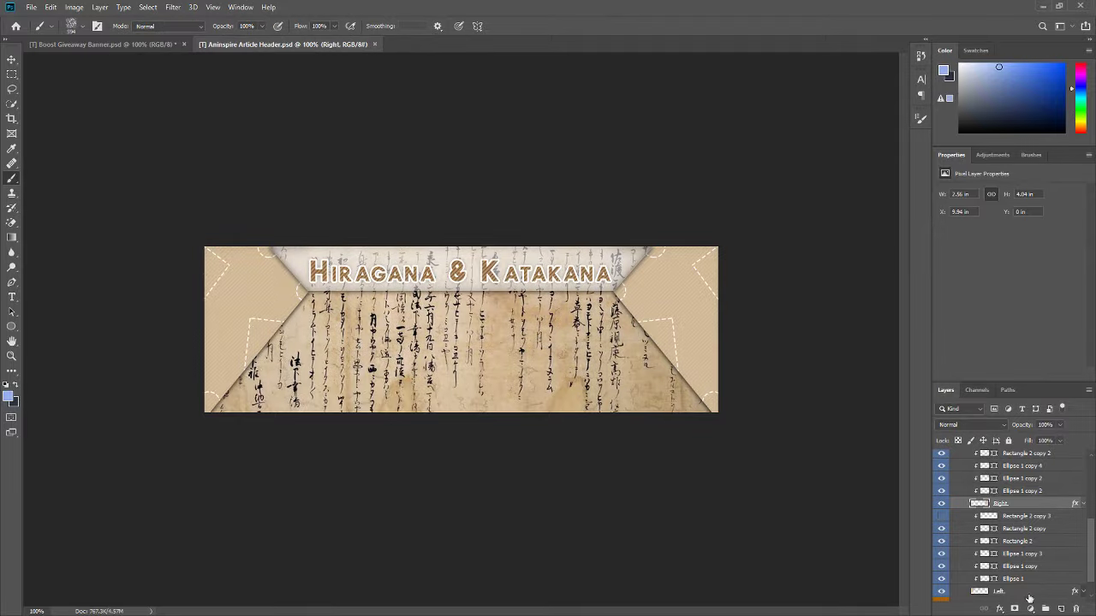
{"action": "scroll", "coordinate": [1057, 578], "scroll_direction": "down", "scroll_amount": 1}
{"action": "left_click", "coordinate": [955, 581]}
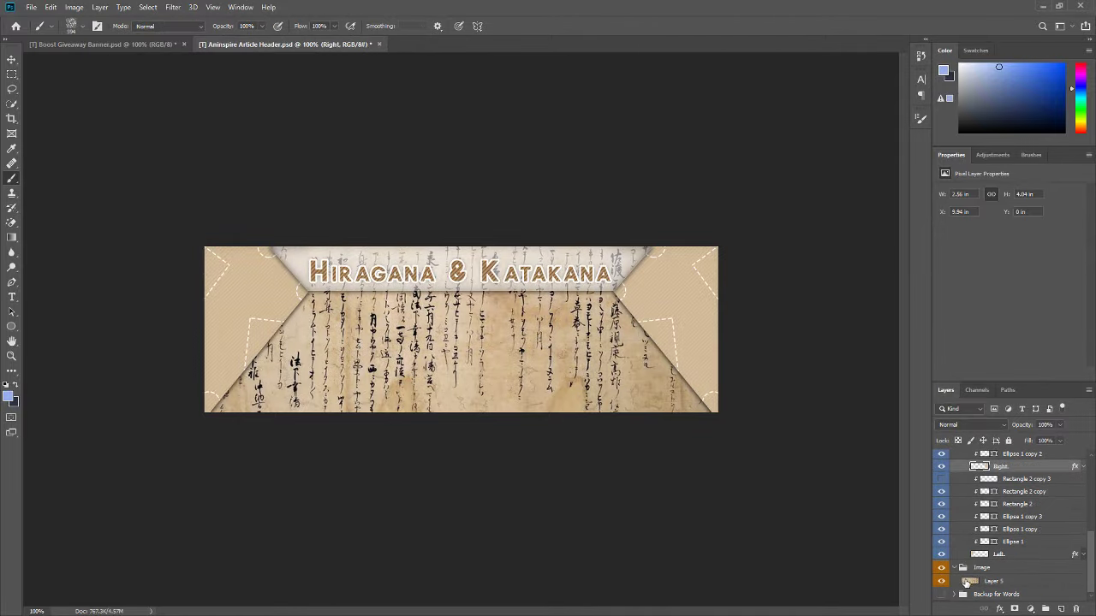
{"action": "left_click", "coordinate": [997, 582]}
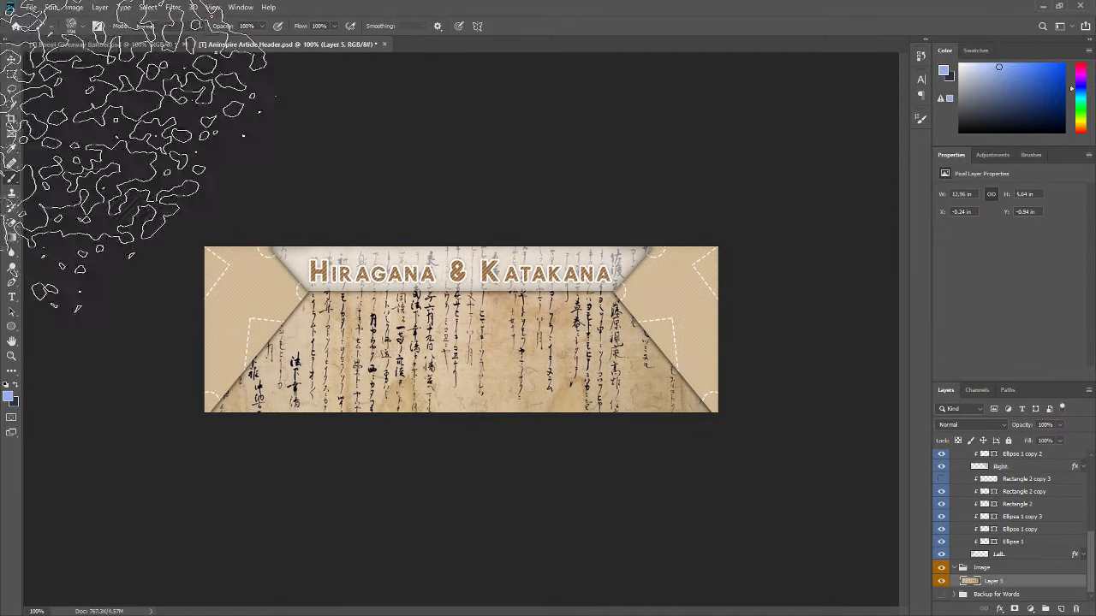
Step: Marquee and delete the bottom-right and lower-left corners, then reselect the bottom-right
{"action": "key", "text": "m"}
{"action": "left_click_drag", "start_coordinate": [740, 347], "coordinate": [672, 440]}
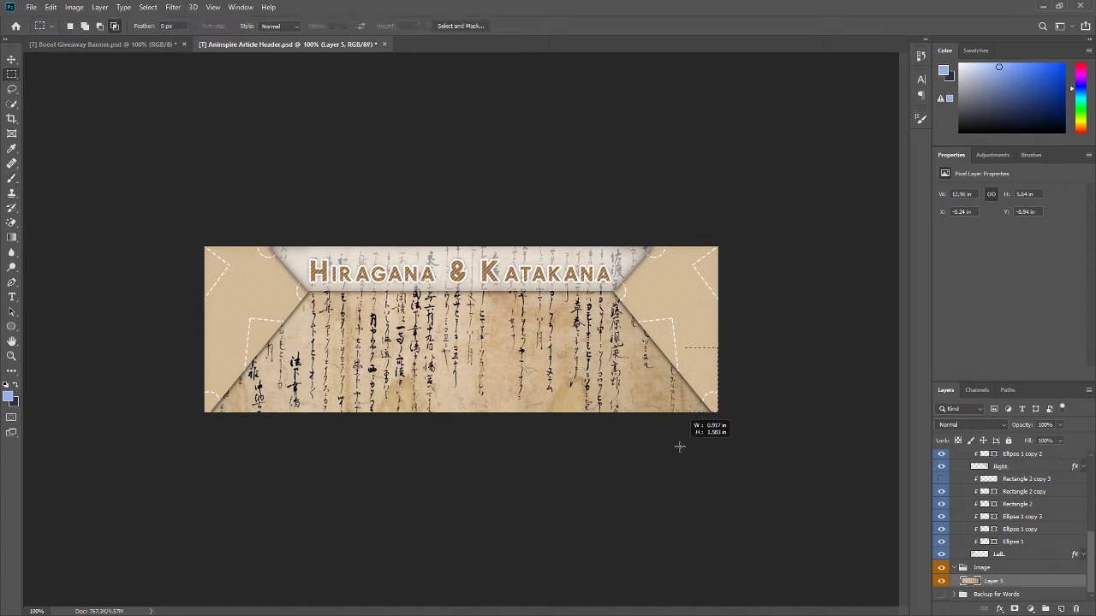
{"action": "key", "text": "Delete"}
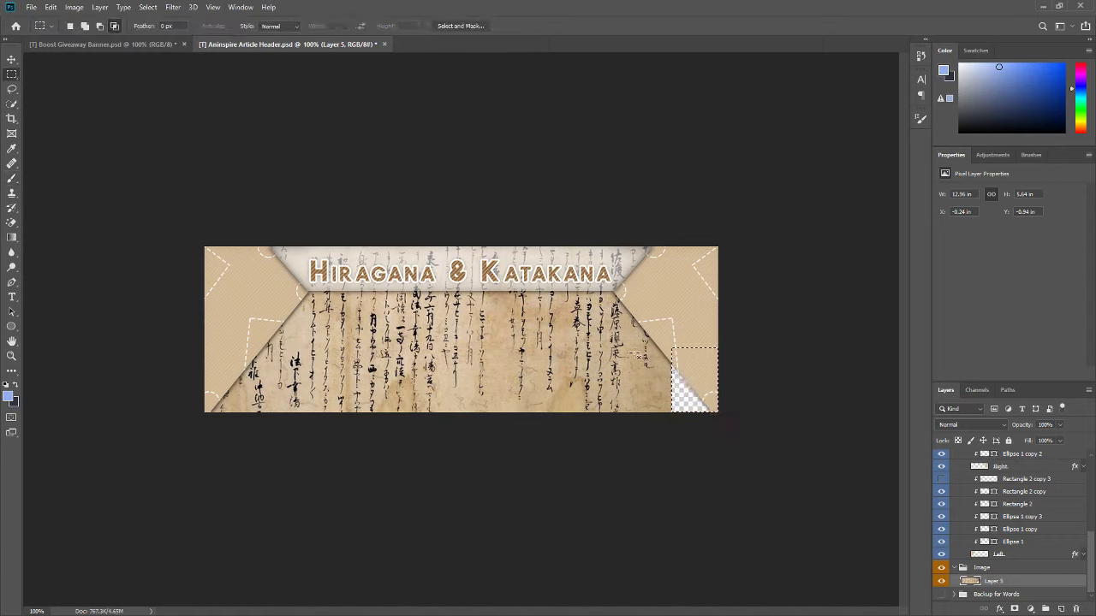
{"action": "left_click_drag", "start_coordinate": [191, 346], "coordinate": [248, 439]}
{"action": "key", "text": "Delete"}
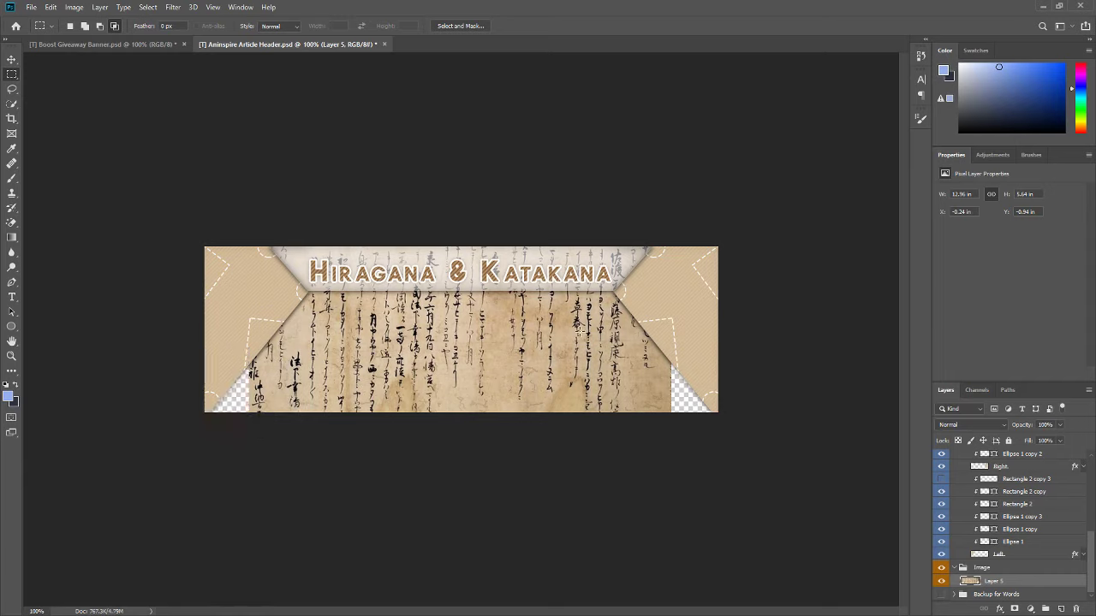
{"action": "left_click_drag", "start_coordinate": [732, 327], "coordinate": [669, 460]}
Step: Content-aware fill the selected transparent bottom-right corner of the header
{"action": "key", "text": "i"}
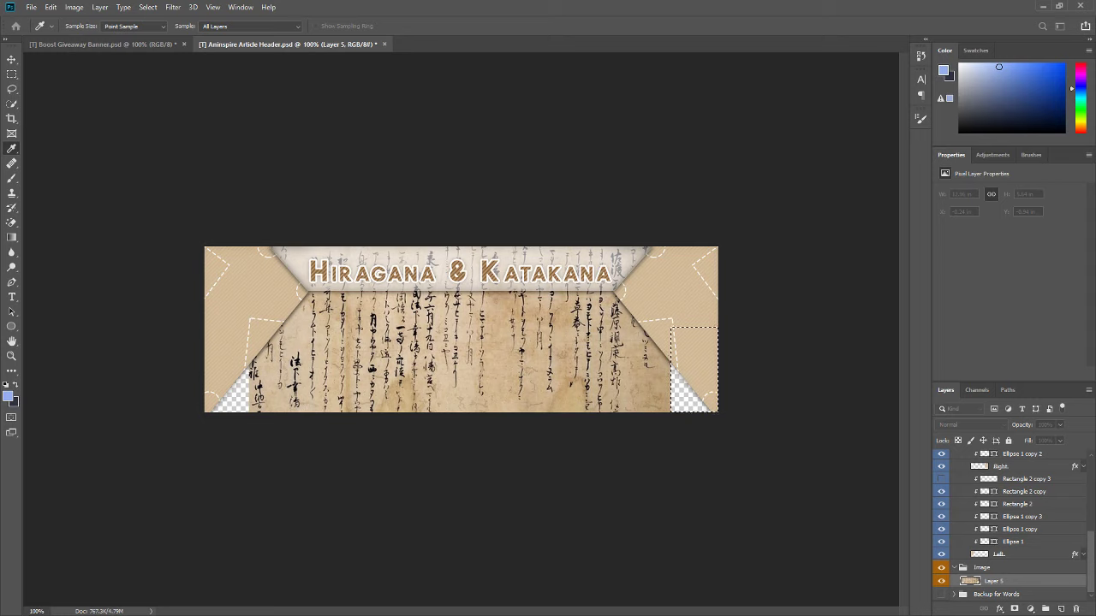
{"action": "key", "text": "shift+F5"}
{"action": "left_click_drag", "start_coordinate": [820, 109], "coordinate": [752, 109]}
{"action": "left_click", "coordinate": [767, 127]}
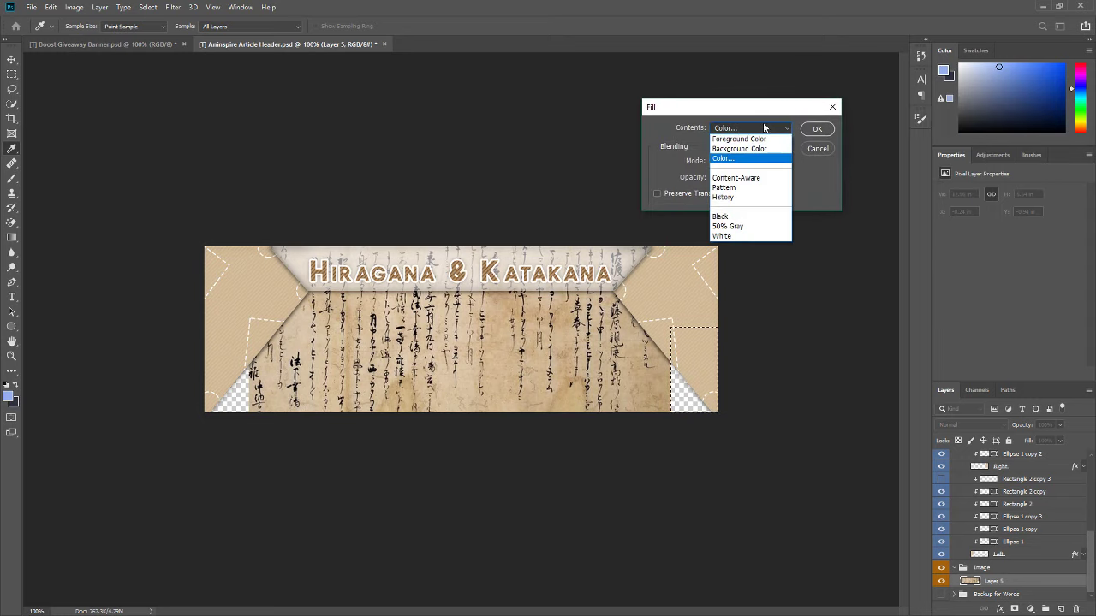
{"action": "left_click", "coordinate": [733, 163]}
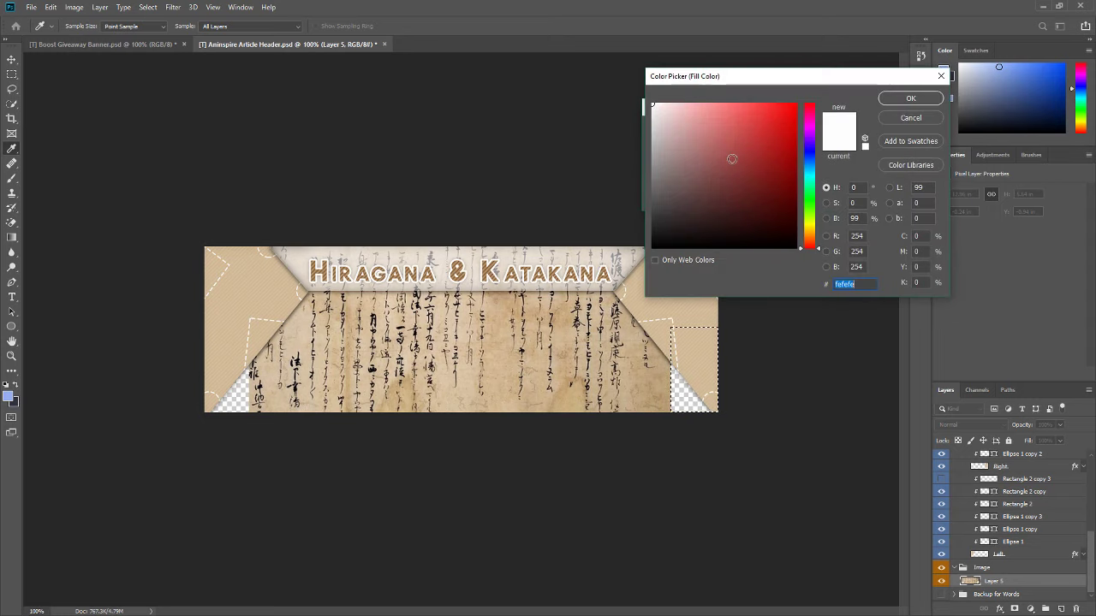
{"action": "left_click", "coordinate": [895, 116]}
{"action": "left_click", "coordinate": [745, 127]}
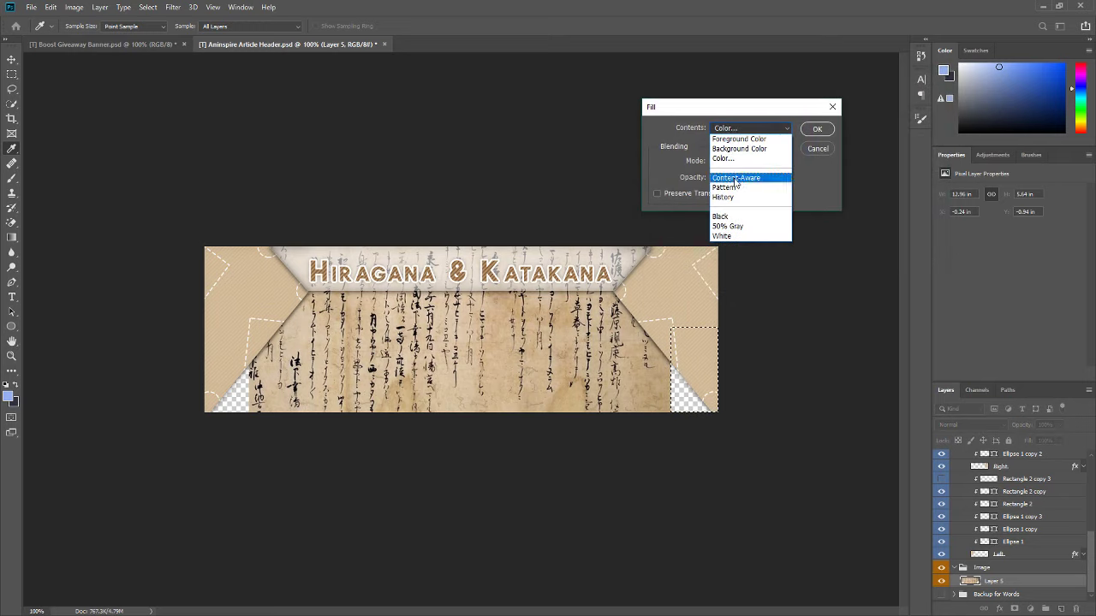
{"action": "left_click", "coordinate": [735, 180]}
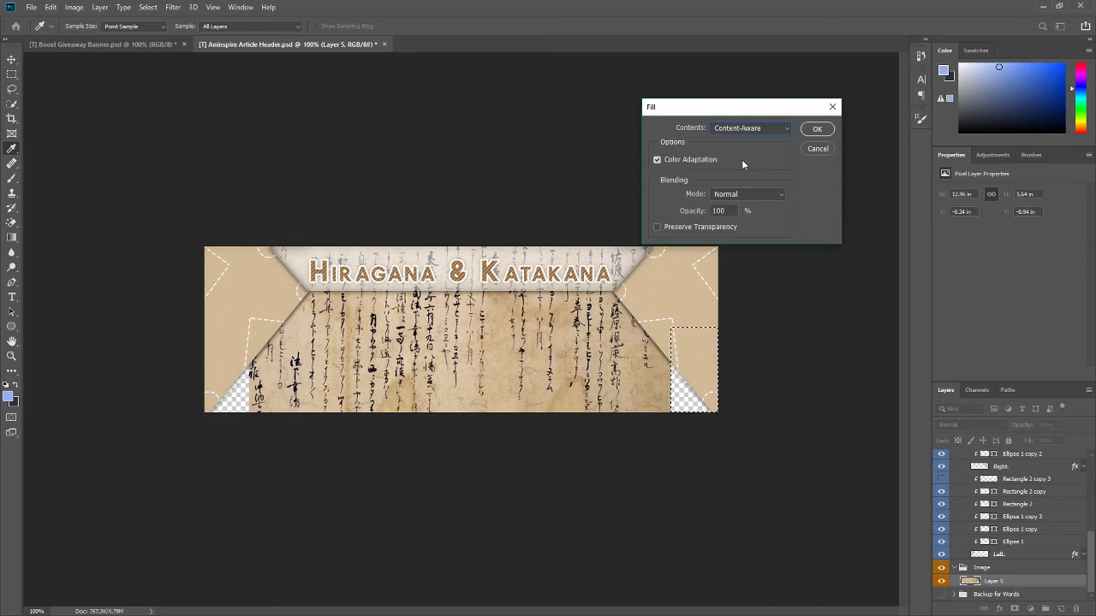
{"action": "left_click", "coordinate": [810, 130]}
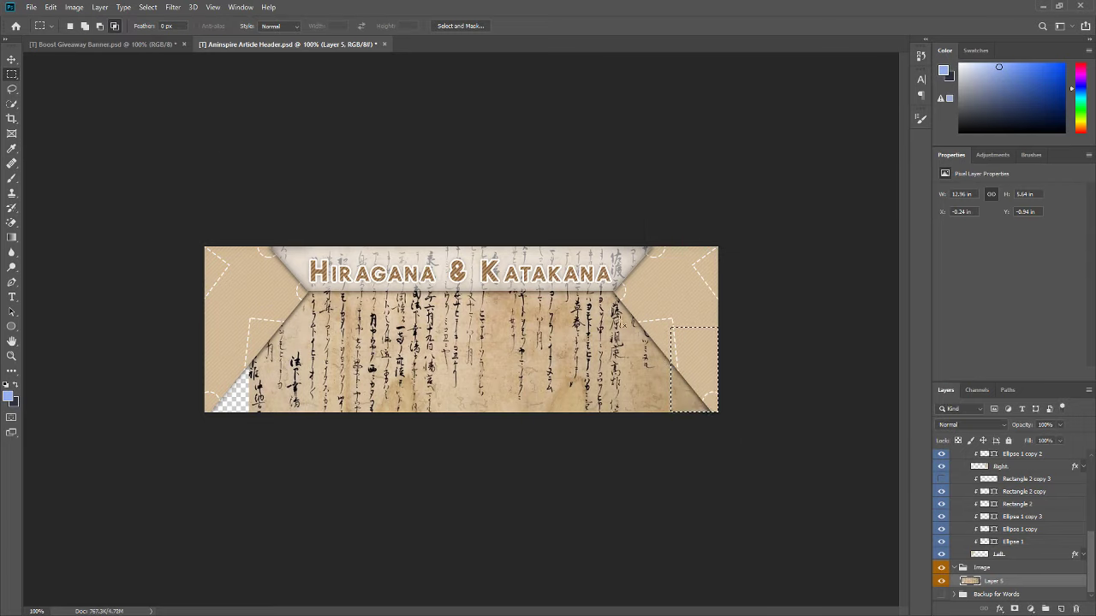
Step: Deselect, then select the bottom-left corner and content-aware fill it too
{"action": "right_click", "coordinate": [610, 356]}
{"action": "left_click", "coordinate": [738, 367]}
{"action": "mouse_move", "coordinate": [204, 349]}
{"action": "left_mouse_down"}
{"action": "mouse_move", "coordinate": [249, 429]}
{"action": "mouse_move", "coordinate": [251, 417]}
{"action": "left_mouse_up"}
{"action": "key", "text": "shift+F5"}
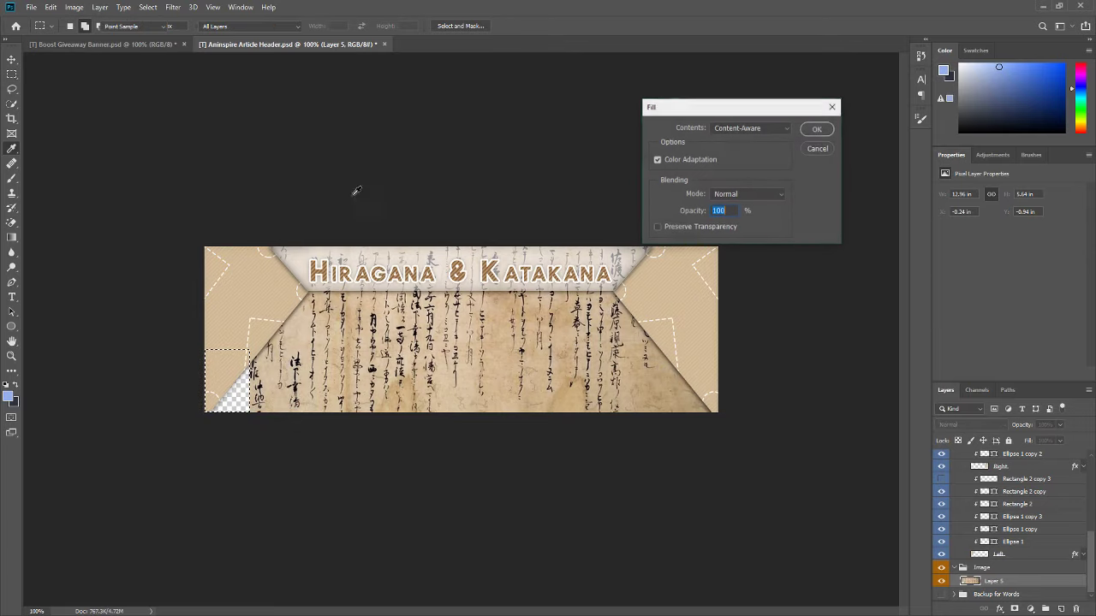
{"action": "left_click", "coordinate": [815, 130]}
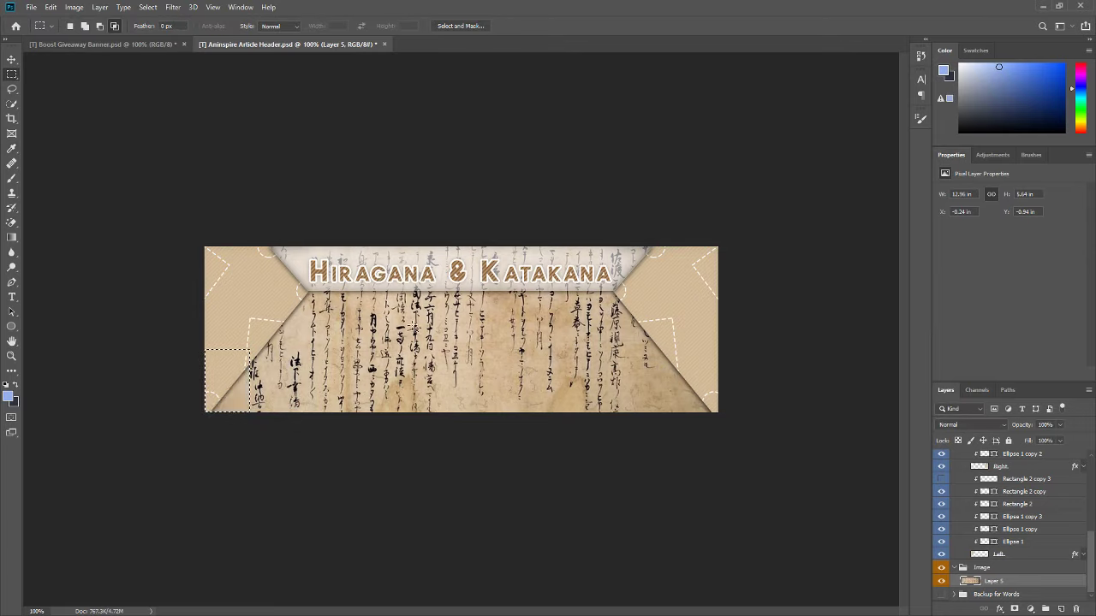
Step: Deselect and open galleryfeaturesizetemplate.psd from the Website templates folder
{"action": "key", "text": "ctrl+d"}
{"action": "left_click", "coordinate": [49, 7]}
{"action": "left_click", "coordinate": [36, 28]}
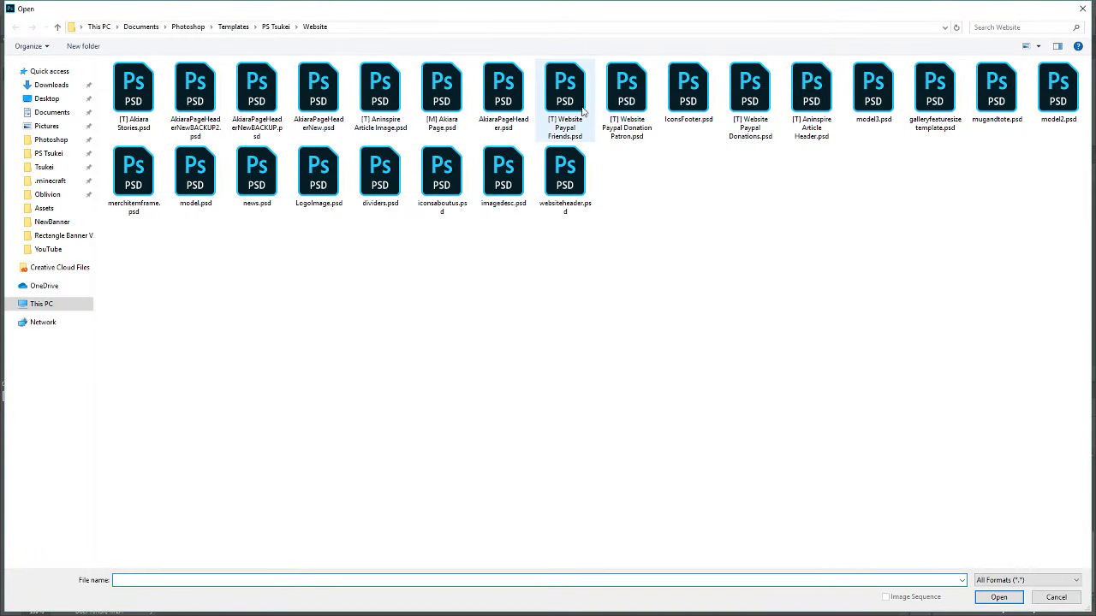
{"action": "double_click", "coordinate": [935, 97]}
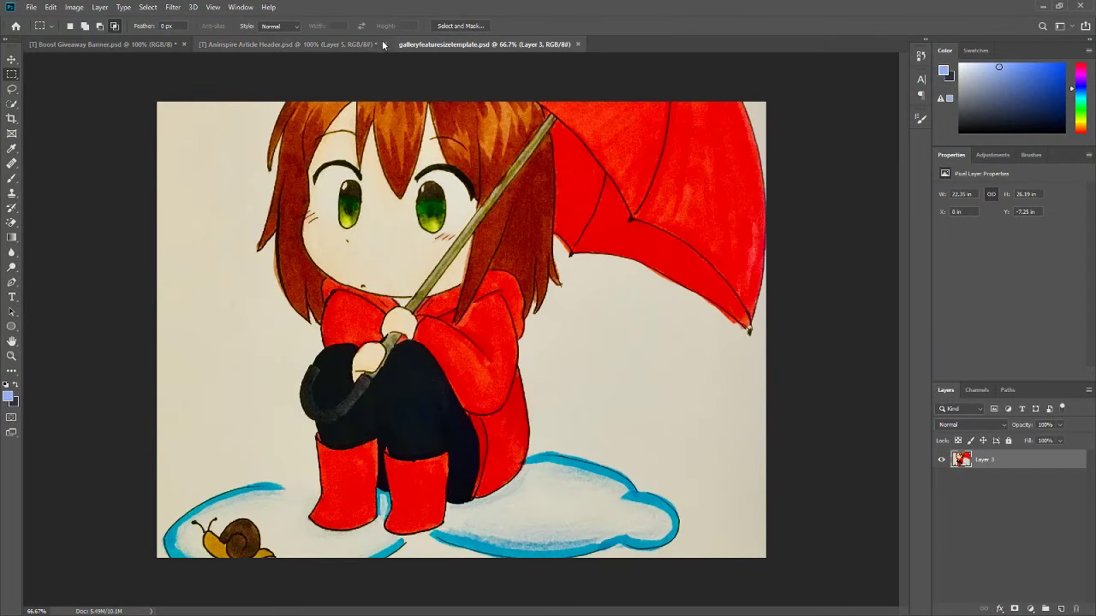
Step: Close the header without saving, then delete a strip along the umbrella drawing's right edge
{"action": "left_click", "coordinate": [376, 44]}
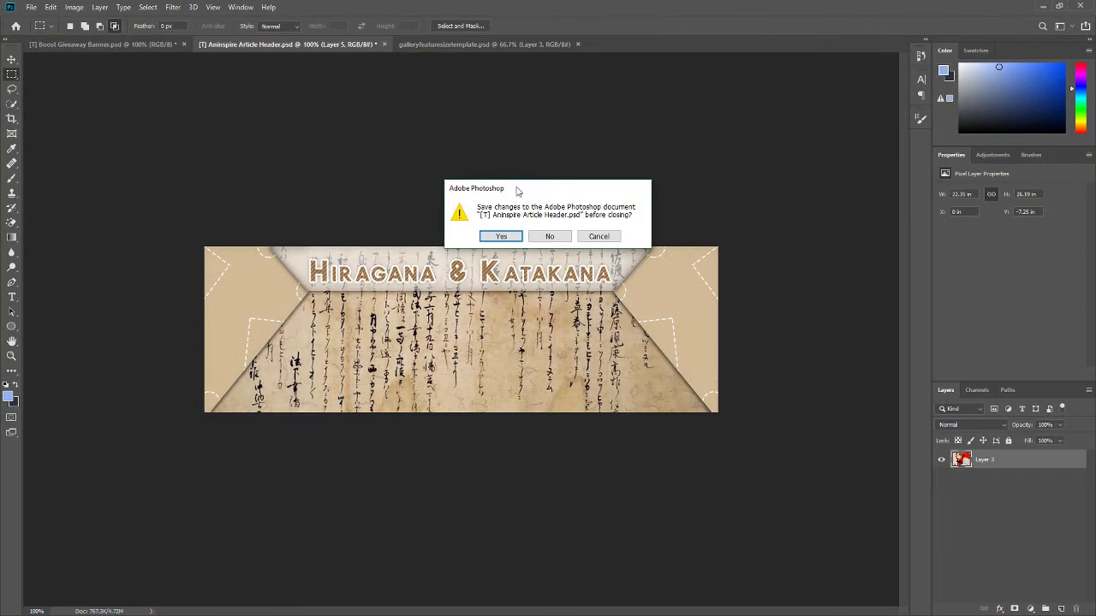
{"action": "left_click", "coordinate": [560, 303]}
{"action": "scroll", "coordinate": [780, 344], "scroll_direction": "down", "scroll_amount": 1}
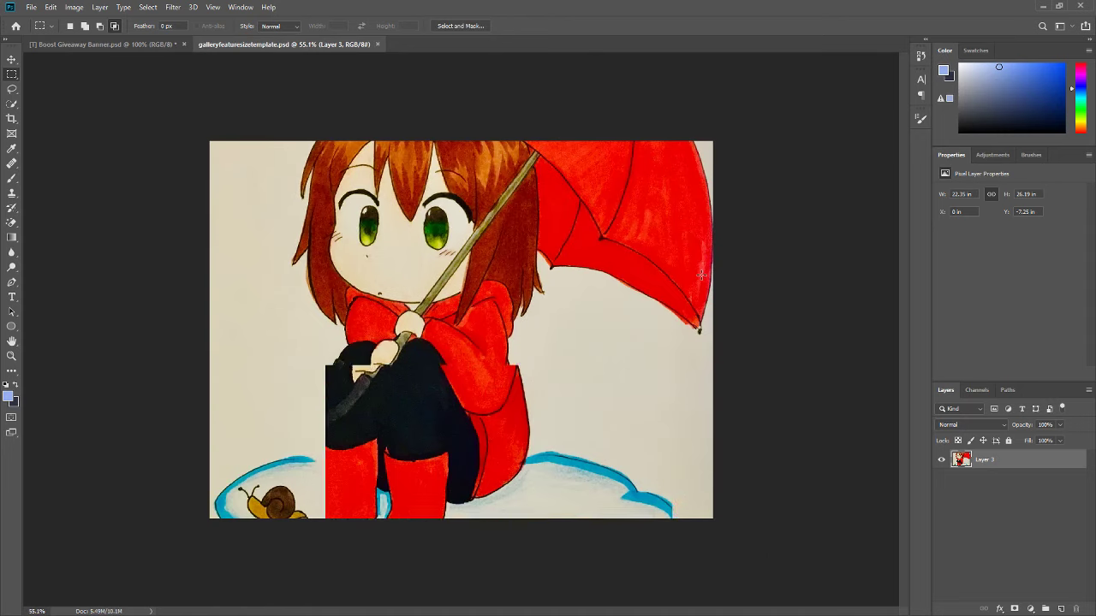
{"action": "left_click_drag", "start_coordinate": [739, 120], "coordinate": [680, 553]}
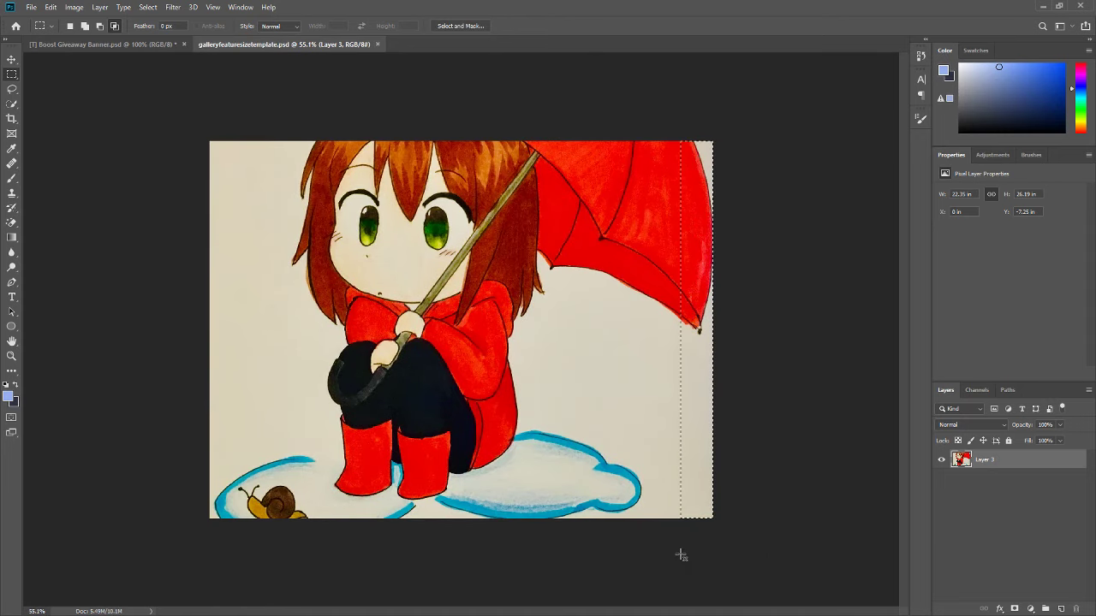
{"action": "key", "text": "Delete"}
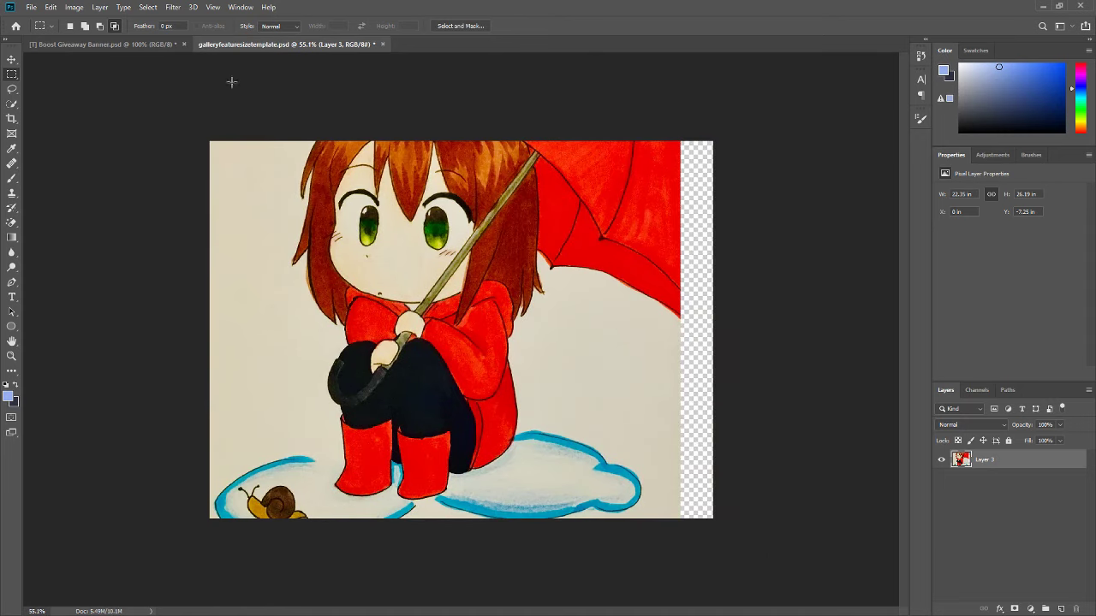
Step: Content-aware fill the transparent right-edge strip and deselect it
{"action": "left_click_drag", "start_coordinate": [725, 101], "coordinate": [678, 559]}
{"action": "right_click", "coordinate": [678, 559]}
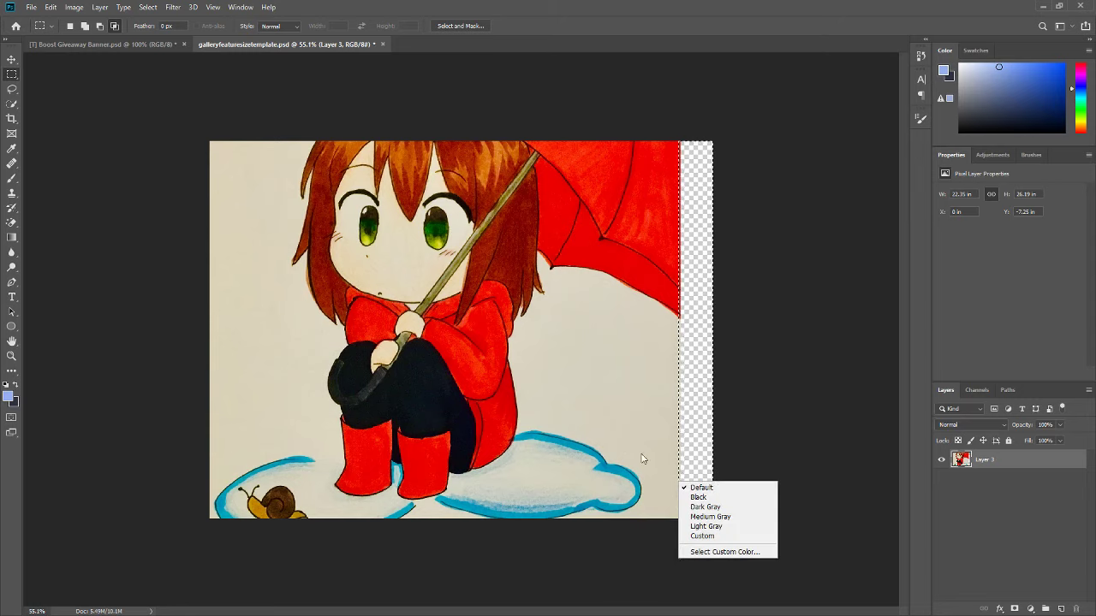
{"action": "key", "text": "Escape"}
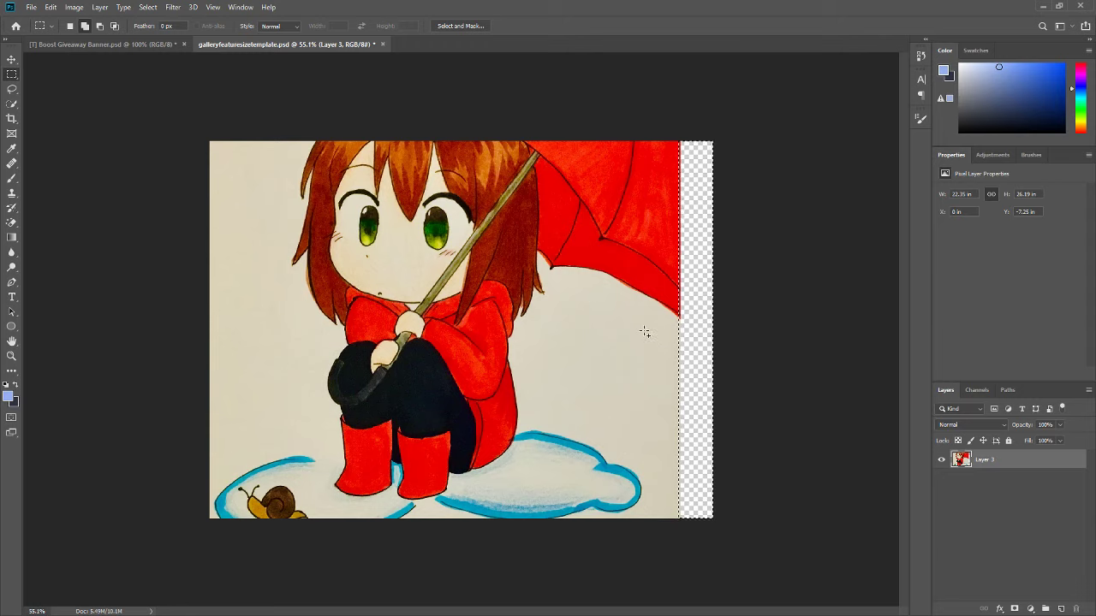
{"action": "key", "text": "shift+BackSpace"}
{"action": "left_click", "coordinate": [818, 129]}
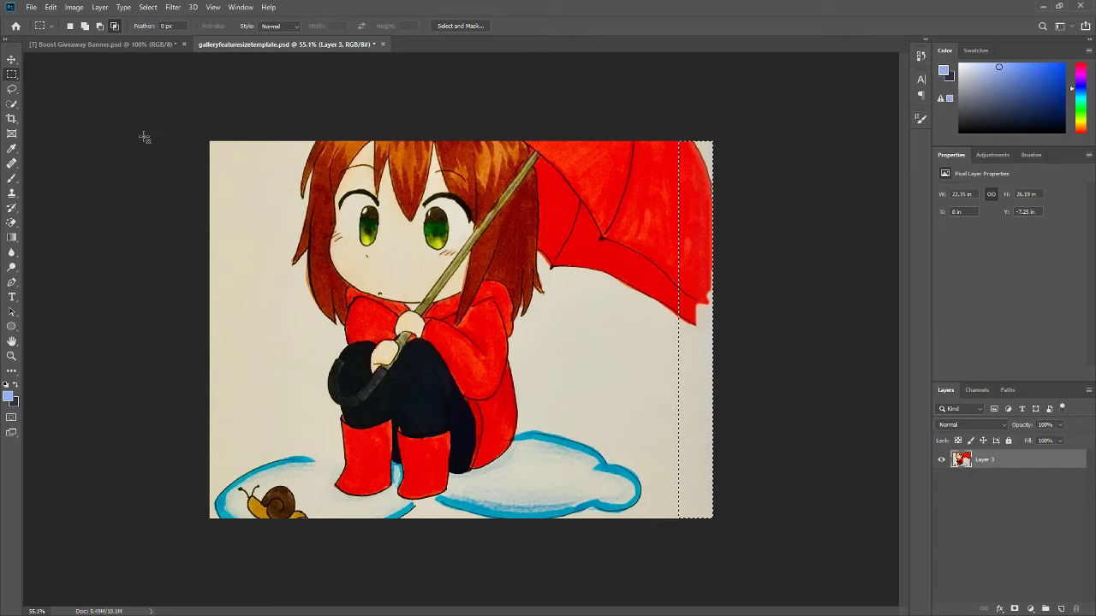
{"action": "right_click", "coordinate": [694, 249]}
{"action": "left_click", "coordinate": [709, 251]}
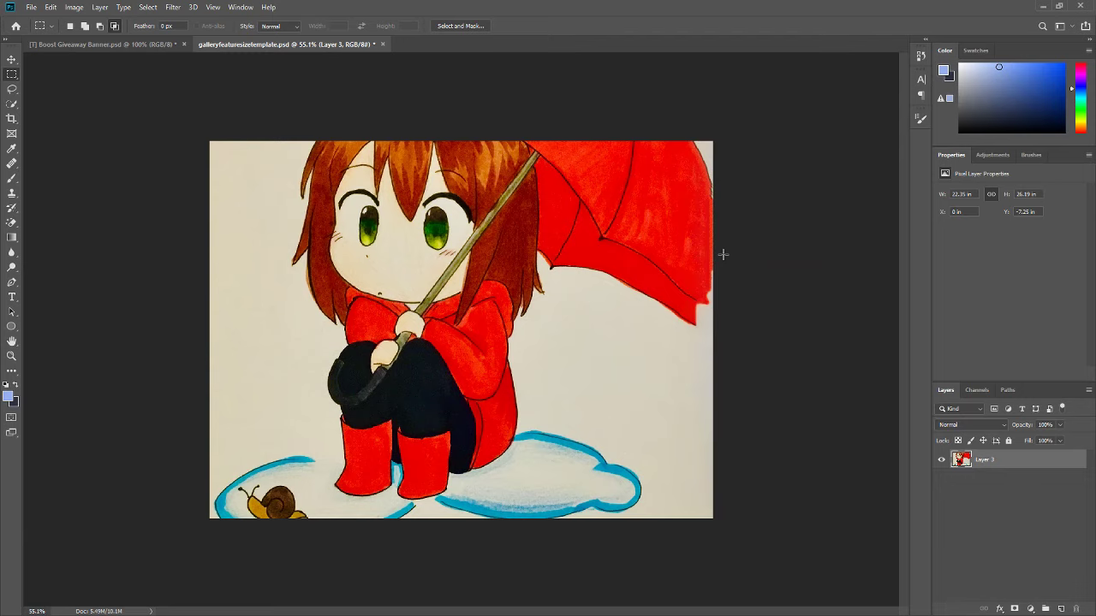
Step: Return to the gallery template and duplicate Layer 3 three times with Ctrl+J
{"action": "left_click", "coordinate": [140, 45]}
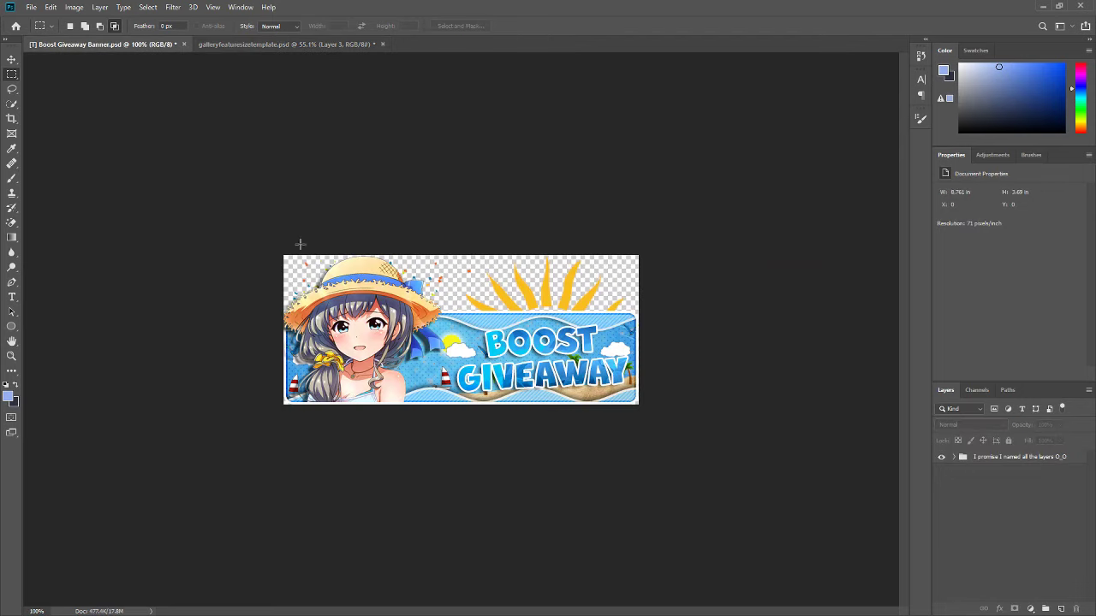
{"action": "left_click", "coordinate": [235, 43]}
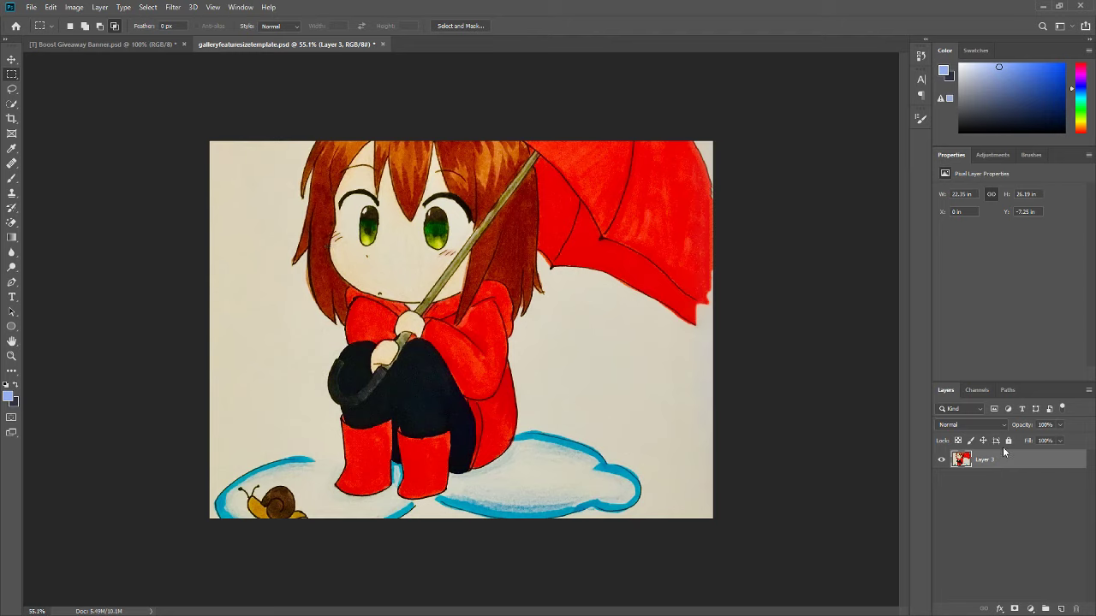
{"action": "key", "text": "ctrl+j"}
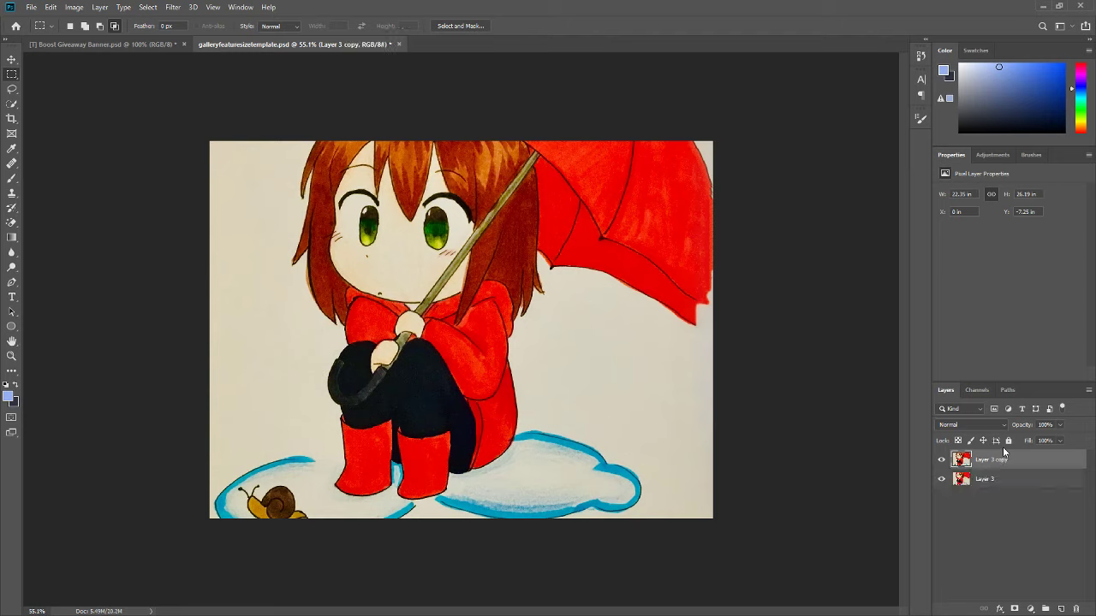
{"action": "key", "text": "ctrl+j"}
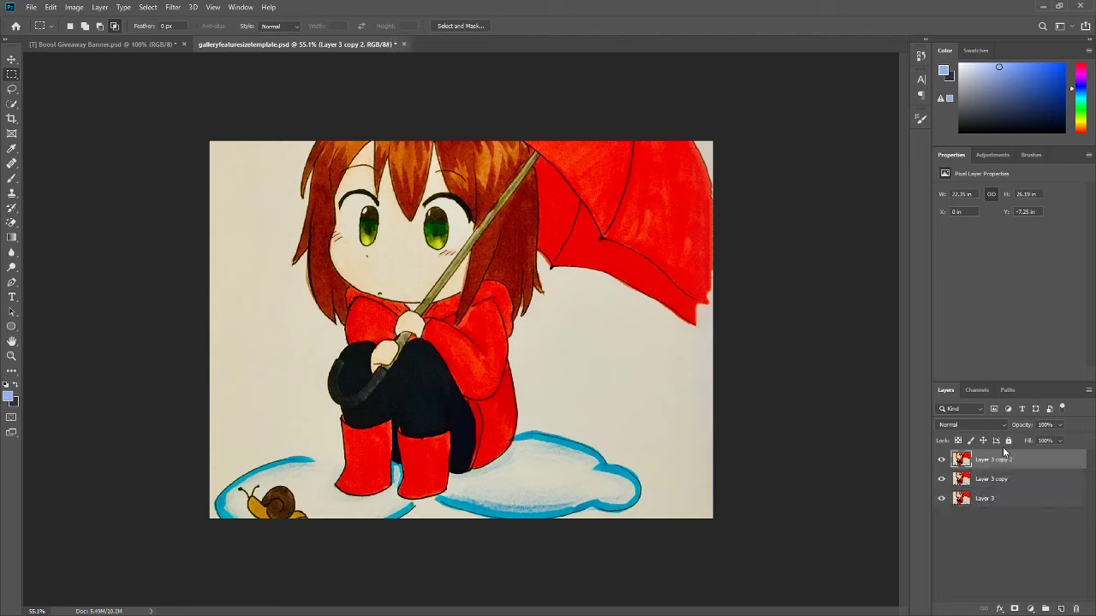
{"action": "key", "text": "ctrl+j"}
Step: Nudge the top copy of Layer 3 up and to the right in small steps
{"action": "key", "text": "ctrl+Up"}
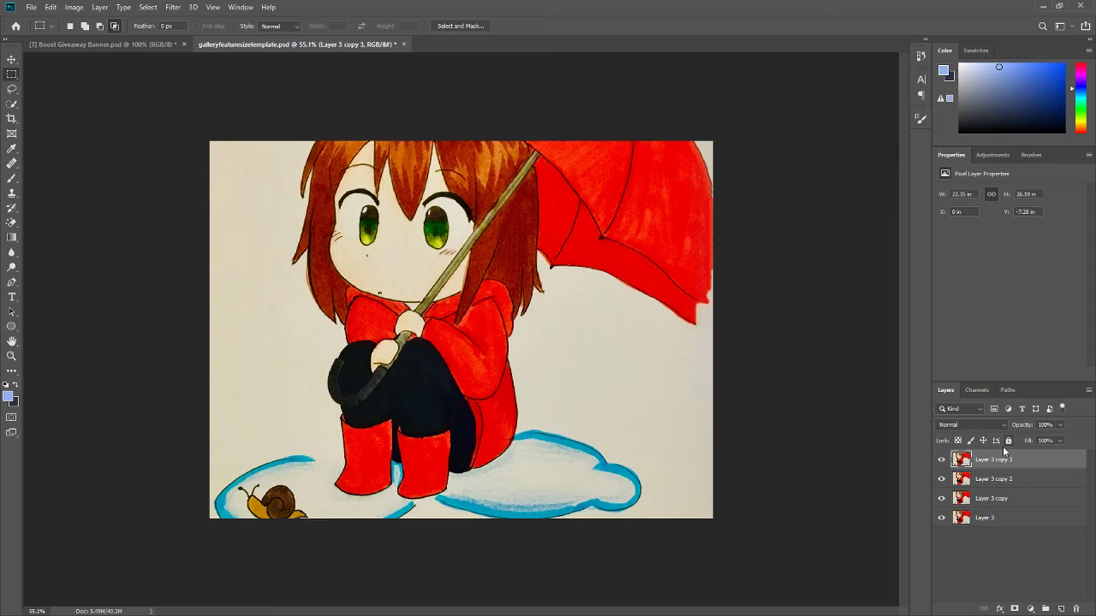
{"action": "key", "text": "ctrl+Right"}
{"action": "key", "text": "ctrl+Up"}
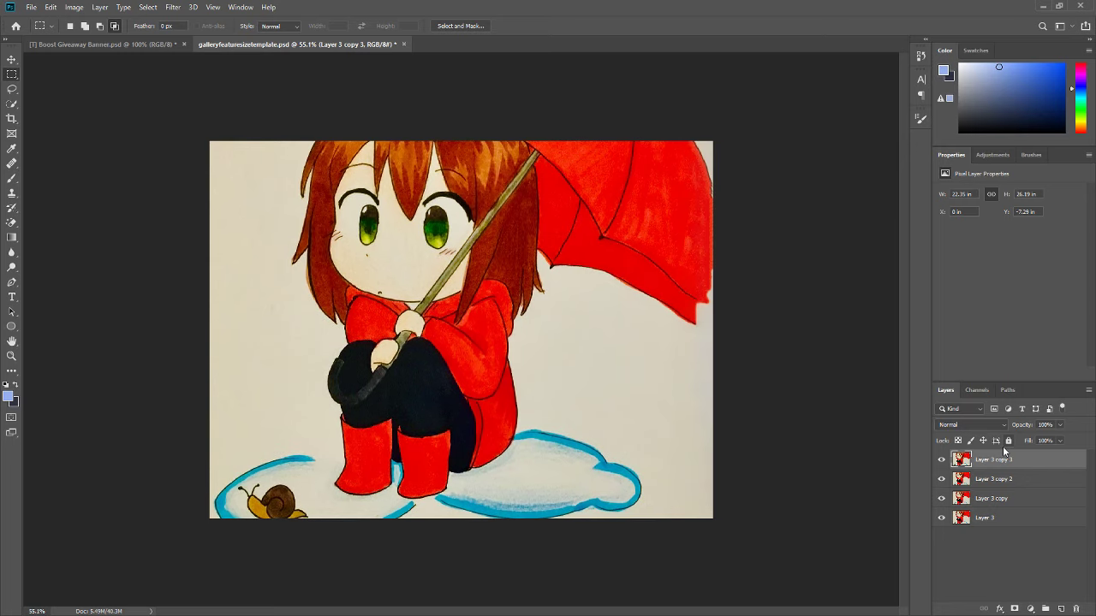
{"action": "key", "text": "ctrl+Up"}
{"action": "key", "text": "ctrl+Up"}
{"action": "key", "text": "ctrl+Right"}
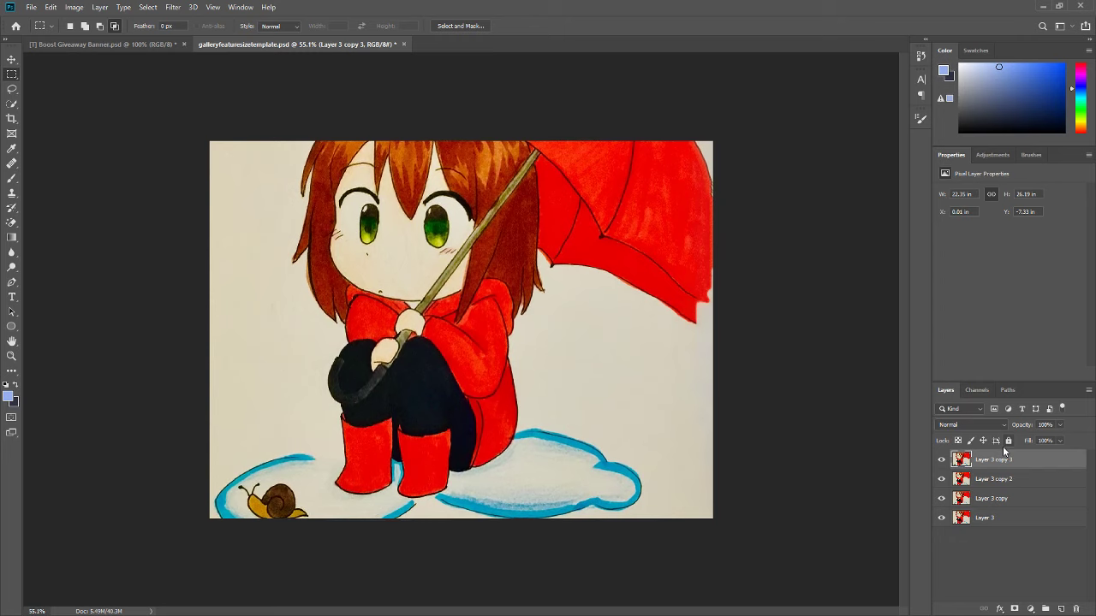
{"action": "key", "text": "ctrl+Up"}
{"action": "key", "text": "ctrl+Right"}
{"action": "key", "text": "ctrl+Up"}
{"action": "key", "text": "ctrl+Right"}
{"action": "key", "text": "ctrl+Up"}
{"action": "key", "text": "ctrl+Right"}
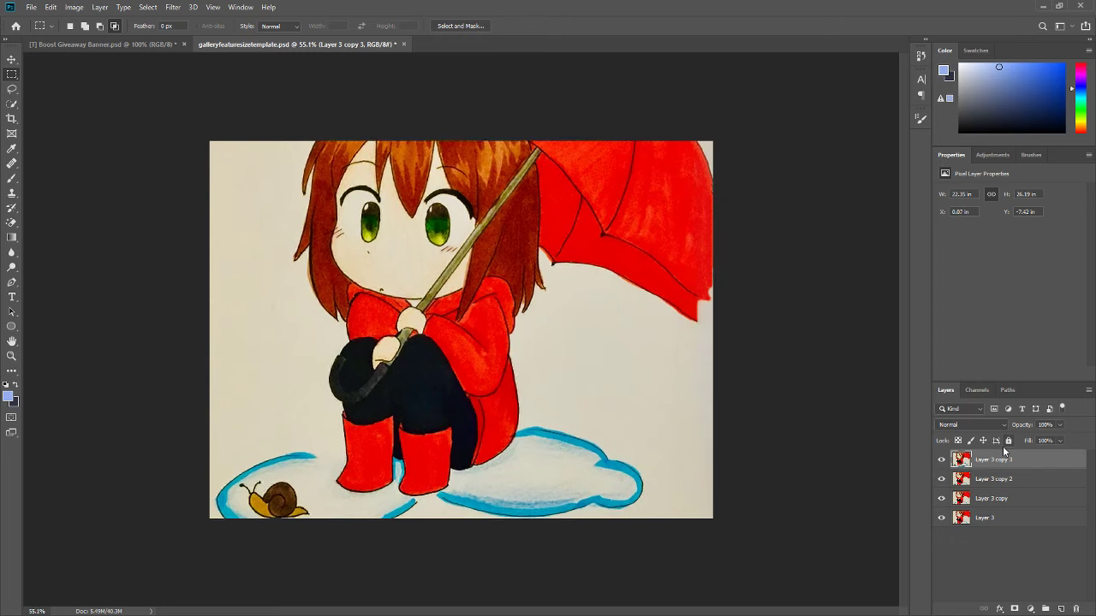
{"action": "key", "text": "ctrl+Up"}
{"action": "key", "text": "ctrl+Up"}
{"action": "key", "text": "ctrl+Right"}
{"action": "key", "text": "ctrl+Up"}
{"action": "key", "text": "ctrl+Up"}
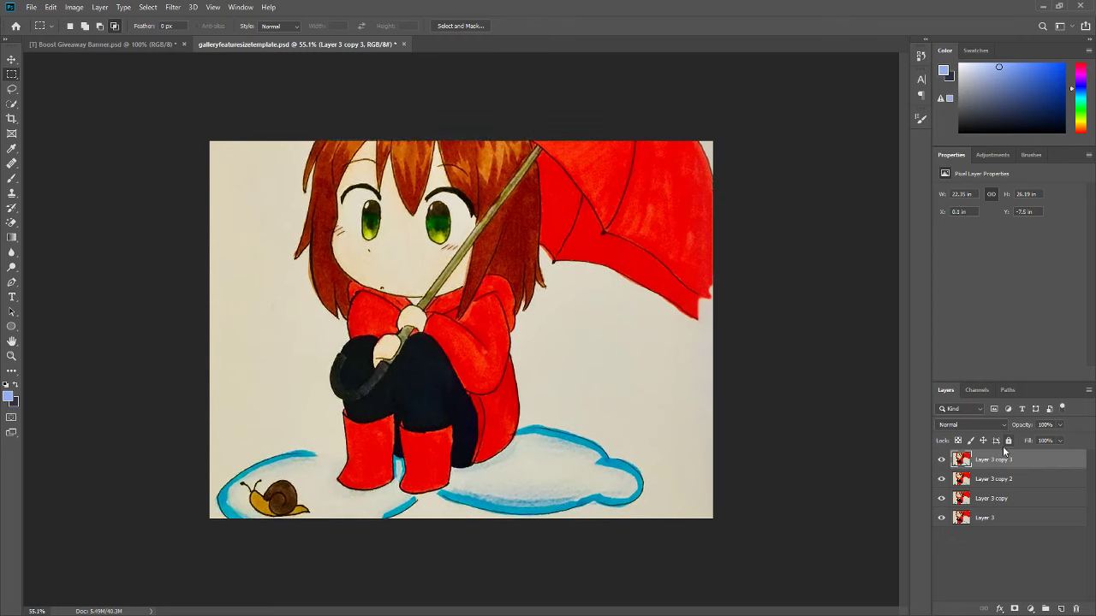
Step: Drag the top copy back in line with the Move tool, then nudge it slightly with the arrow keys
{"action": "key", "text": "ctrl+plus"}
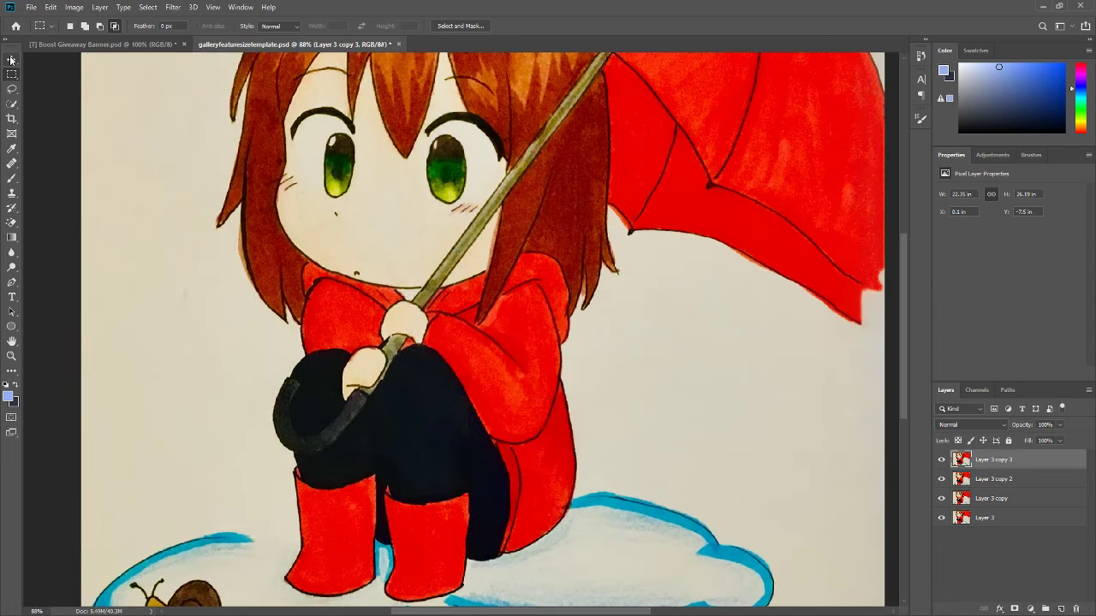
{"action": "left_click", "coordinate": [11, 60]}
{"action": "mouse_move", "coordinate": [196, 156]}
{"action": "left_mouse_down"}
{"action": "mouse_move", "coordinate": [159, 173]}
{"action": "mouse_move", "coordinate": [192, 165]}
{"action": "left_mouse_up"}
{"action": "key", "text": "ctrl+0"}
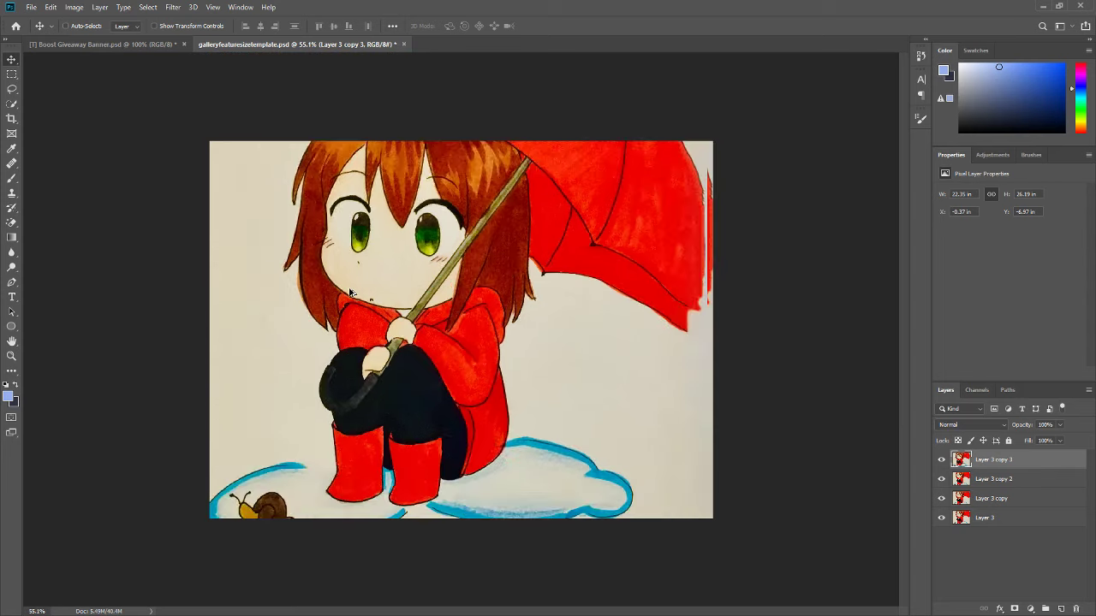
{"action": "key", "text": "ctrl"}
{"action": "key", "text": "Right"}
{"action": "key", "text": "Up"}
{"action": "key", "text": "Up"}
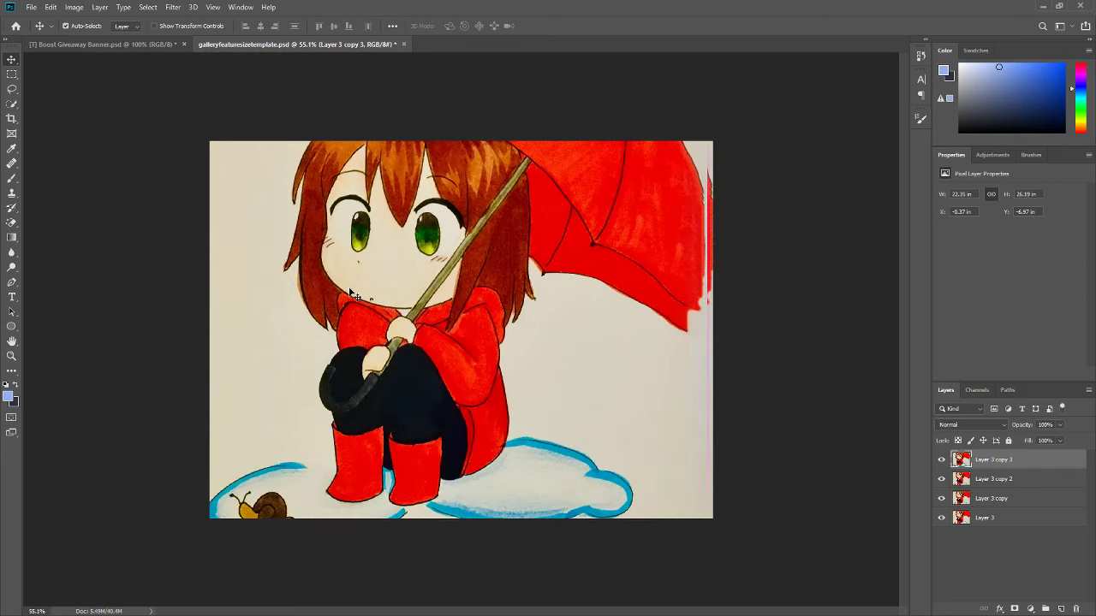
{"action": "key", "text": "Left"}
{"action": "key", "text": "Up"}
{"action": "key", "text": "Up"}
{"action": "key", "text": "Up"}
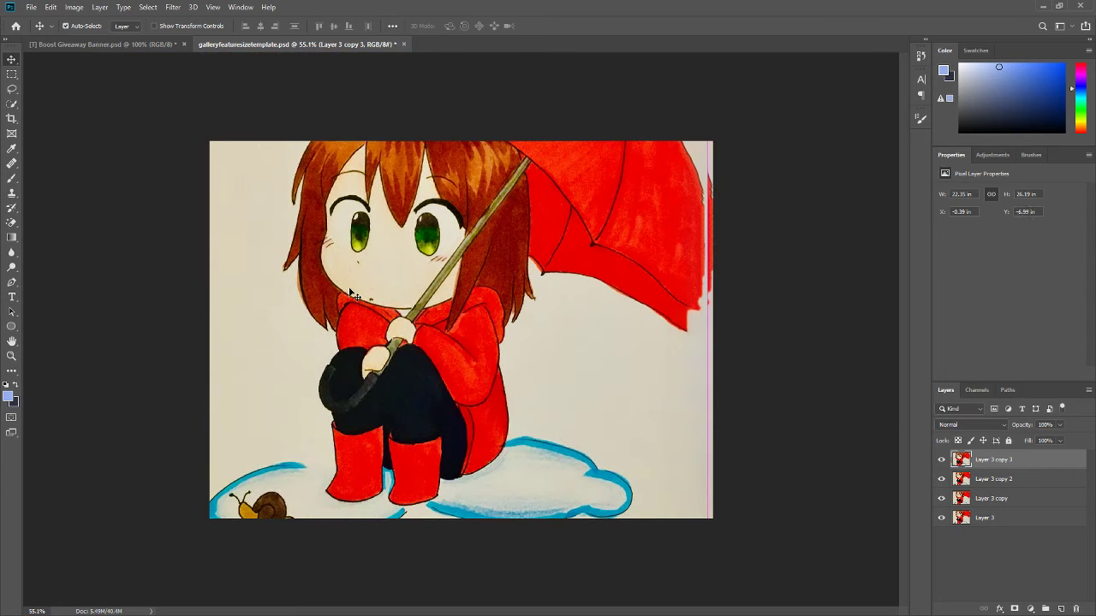
{"action": "key", "text": "Right"}
{"action": "key", "text": "Up"}
{"action": "key", "text": "Up"}
{"action": "key", "text": "Up"}
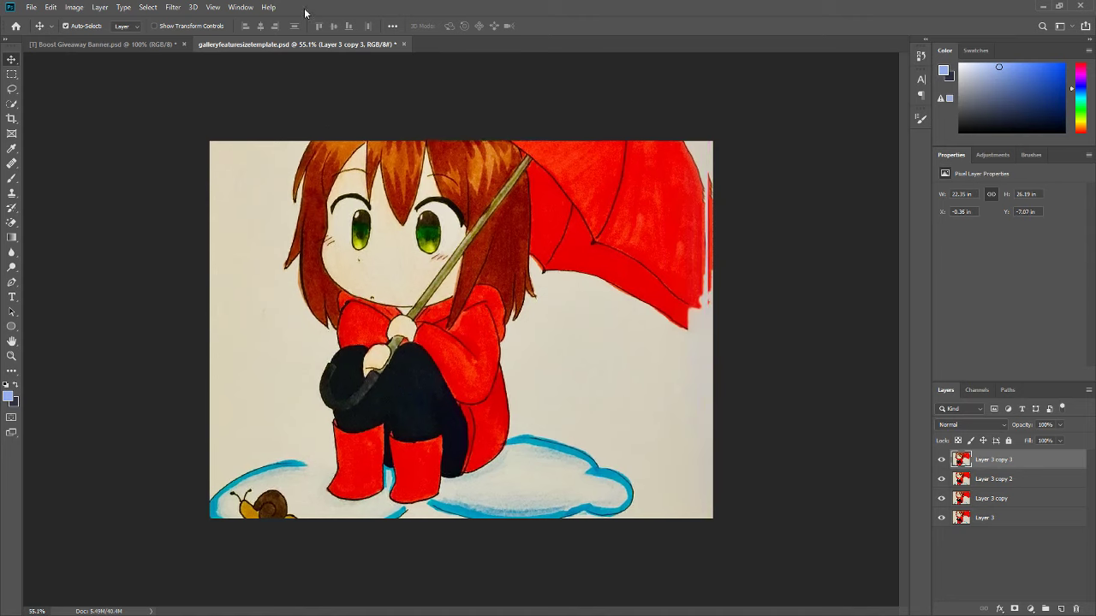
{"action": "key", "text": "ctrl+t"}
Step: Scale the top copy down to about 18 × 10.74 in and center it over the picture
{"action": "mouse_move", "coordinate": [342, 187]}
{"action": "left_mouse_down"}
{"action": "mouse_move", "coordinate": [364, 243]}
{"action": "mouse_move", "coordinate": [354, 236]}
{"action": "left_mouse_up"}
{"action": "scroll", "coordinate": [560, 261], "scroll_direction": "down", "scroll_amount": 3}
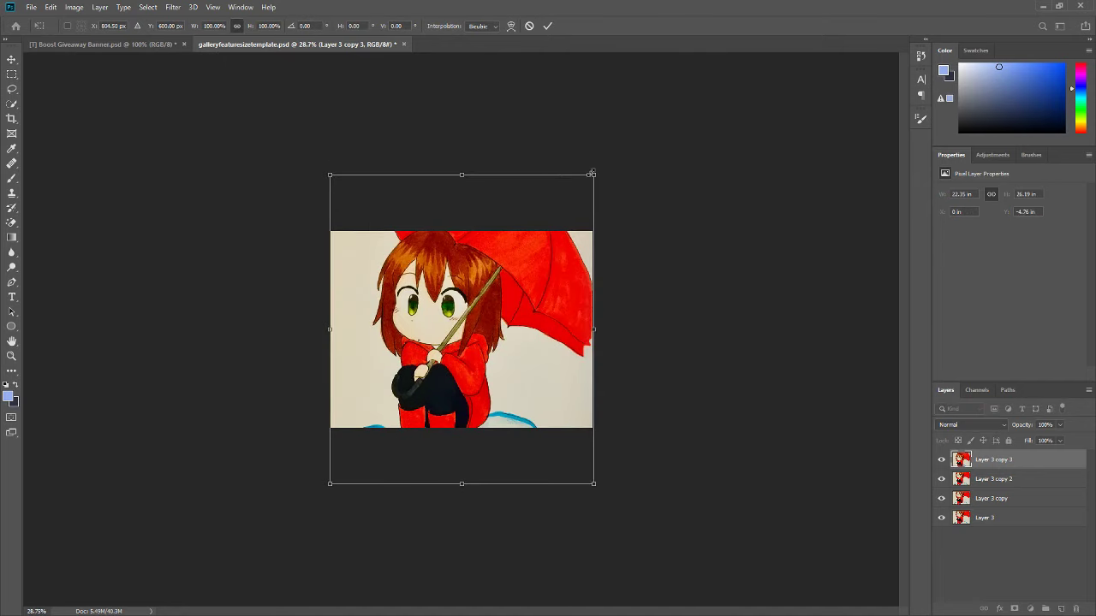
{"action": "mouse_move", "coordinate": [591, 174]}
{"action": "left_mouse_down"}
{"action": "mouse_move", "coordinate": [563, 210]}
{"action": "mouse_move", "coordinate": [472, 256]}
{"action": "mouse_move", "coordinate": [570, 202]}
{"action": "mouse_move", "coordinate": [523, 234]}
{"action": "mouse_move", "coordinate": [449, 202]}
{"action": "mouse_move", "coordinate": [441, 282]}
{"action": "mouse_move", "coordinate": [522, 330]}
{"action": "mouse_move", "coordinate": [541, 354]}
{"action": "left_mouse_up"}
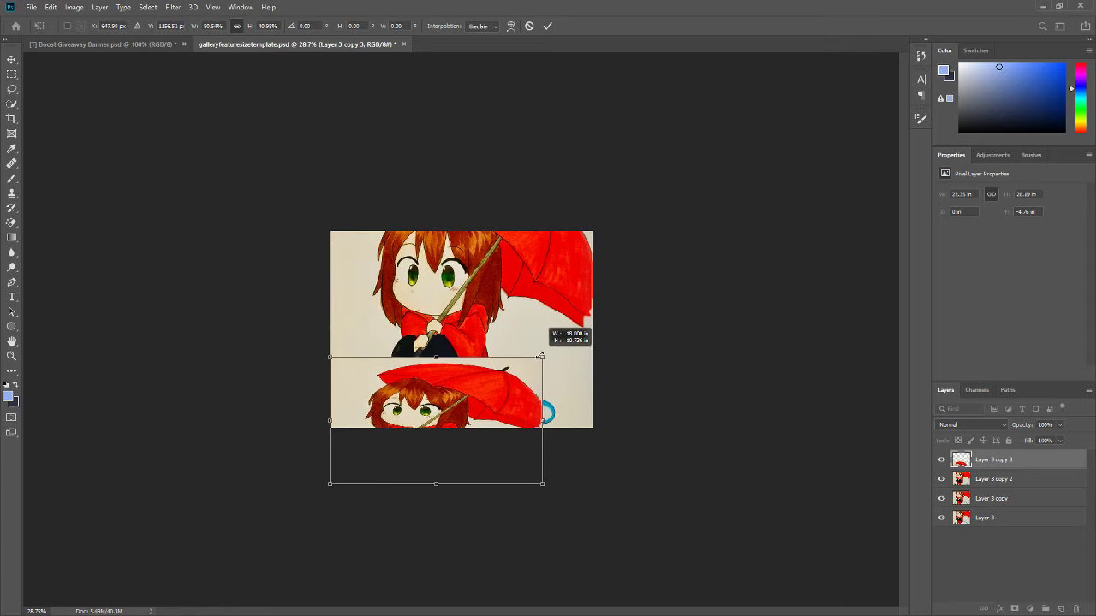
{"action": "mouse_move", "coordinate": [469, 394]}
{"action": "left_mouse_down"}
{"action": "mouse_move", "coordinate": [494, 294]}
{"action": "mouse_move", "coordinate": [489, 377]}
{"action": "mouse_move", "coordinate": [487, 306]}
{"action": "left_mouse_up"}
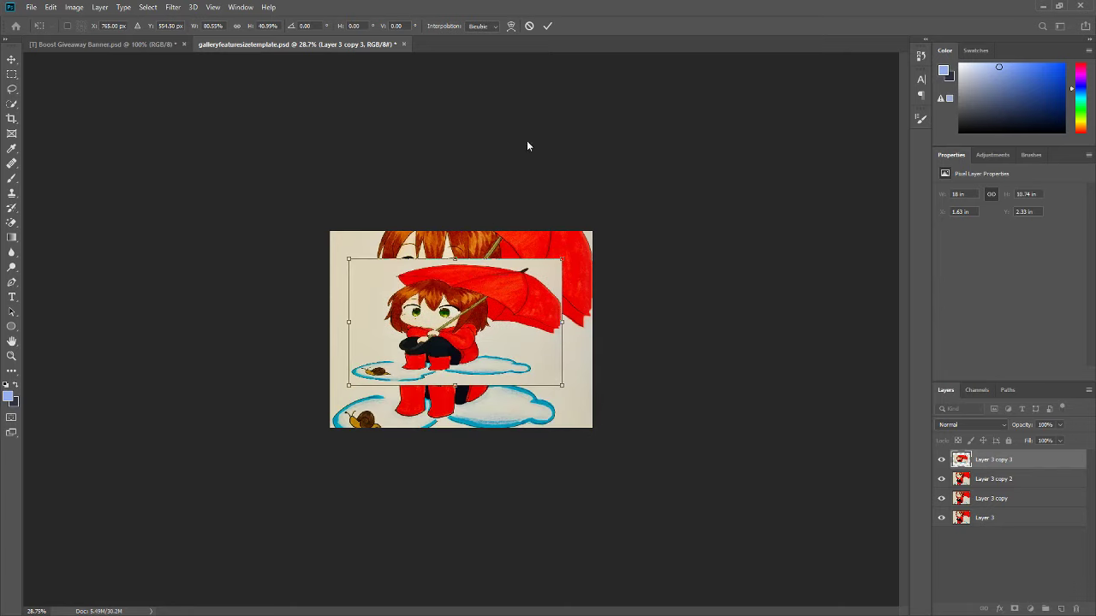
Step: Warp the shrunken copy by pulling all four corners inward into a bulging barrel shape
{"action": "left_click", "coordinate": [511, 26]}
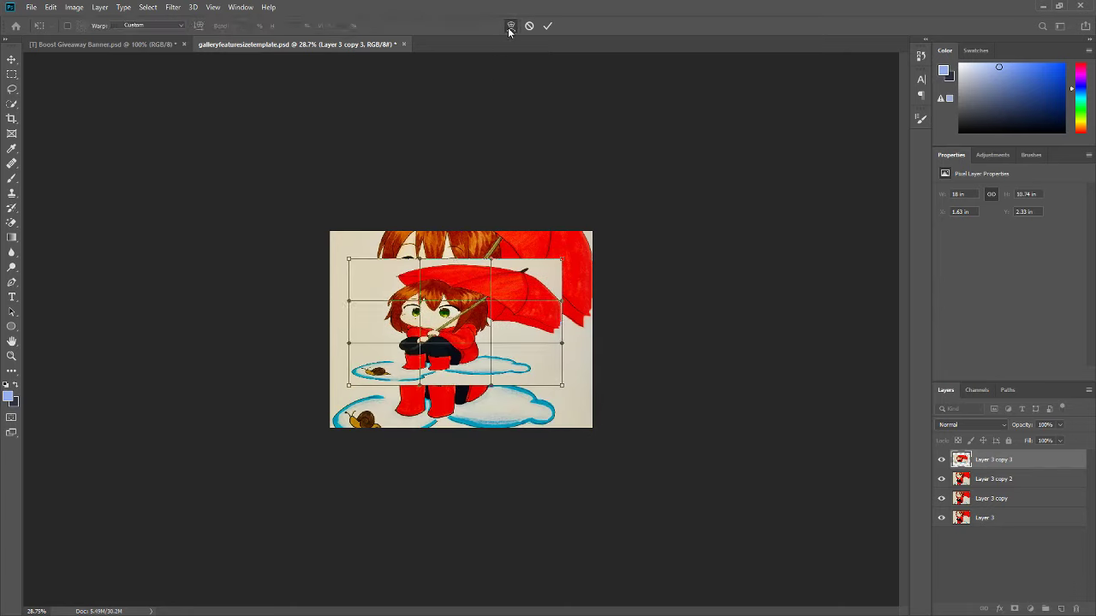
{"action": "scroll", "coordinate": [268, 282], "scroll_direction": "up", "scroll_amount": 5}
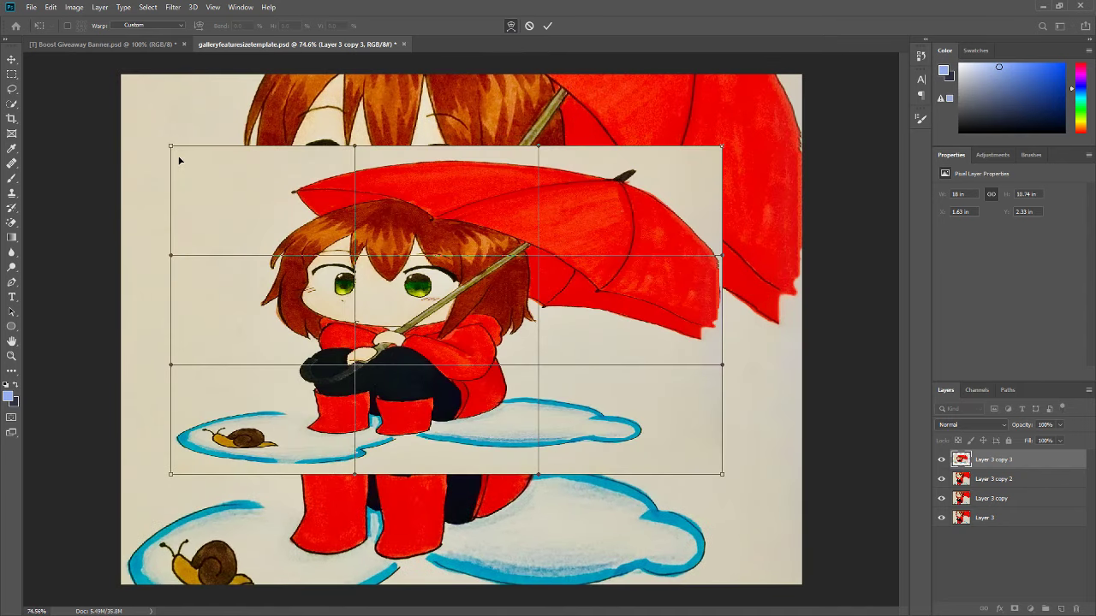
{"action": "left_click_drag", "start_coordinate": [173, 150], "coordinate": [218, 215]}
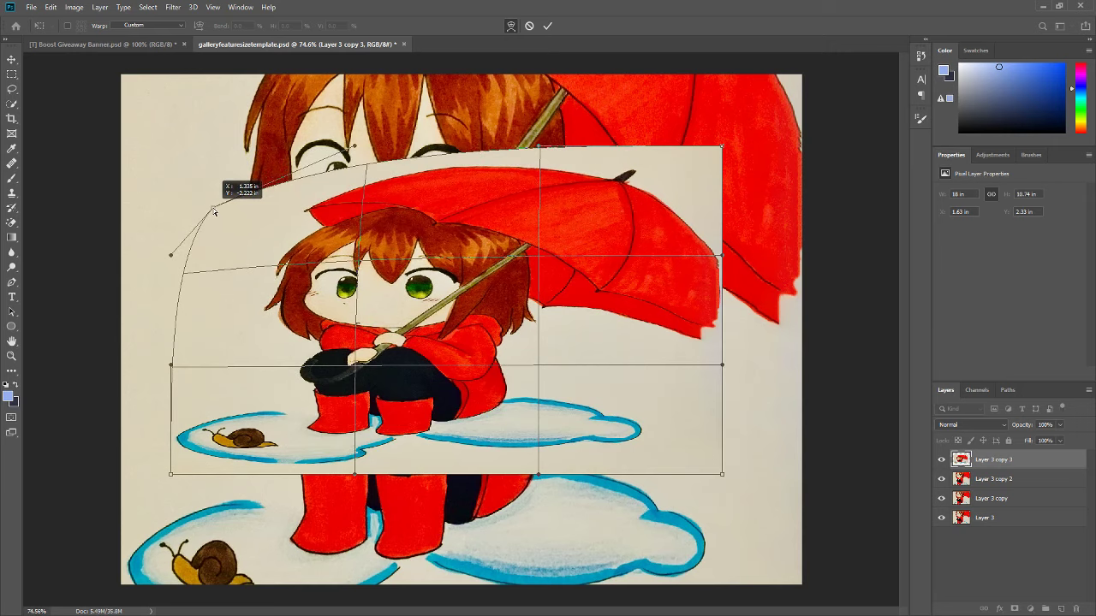
{"action": "left_click_drag", "start_coordinate": [218, 215], "coordinate": [215, 208]}
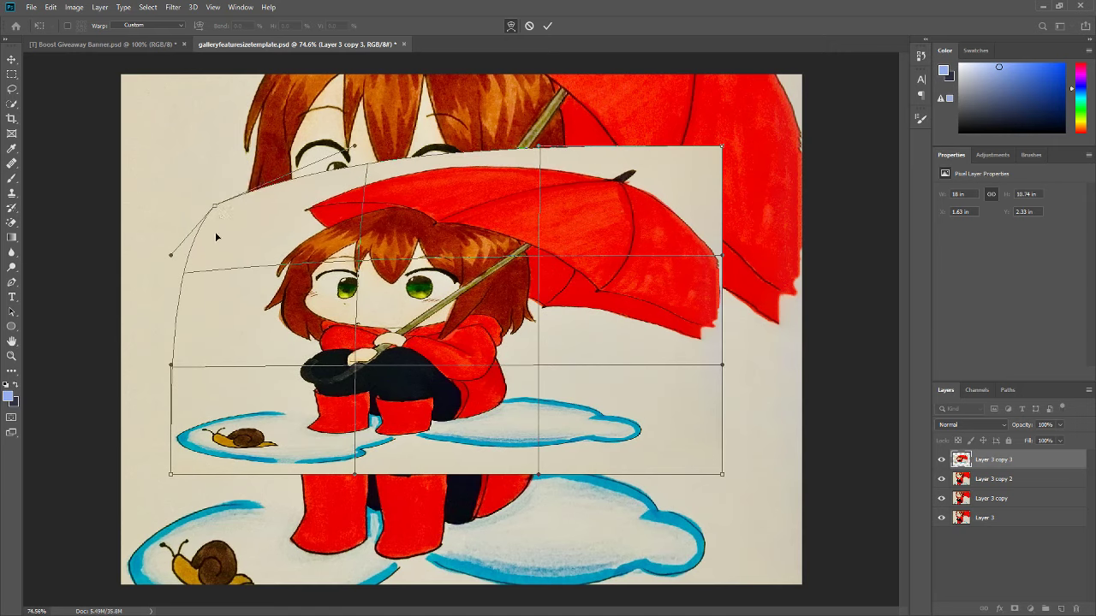
{"action": "left_click_drag", "start_coordinate": [173, 473], "coordinate": [210, 435]}
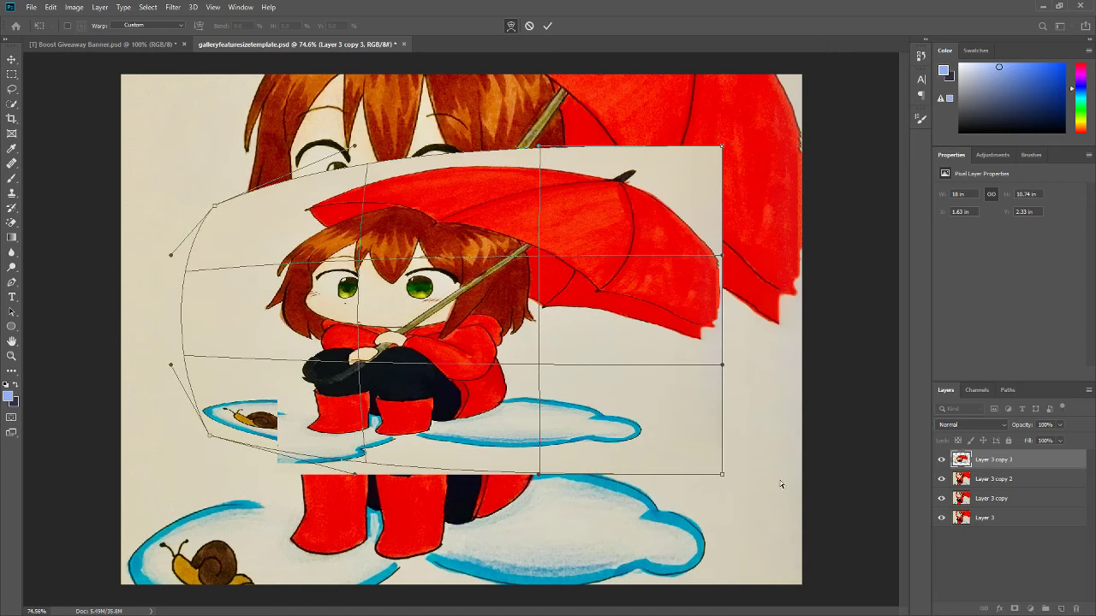
{"action": "left_click_drag", "start_coordinate": [726, 482], "coordinate": [667, 440]}
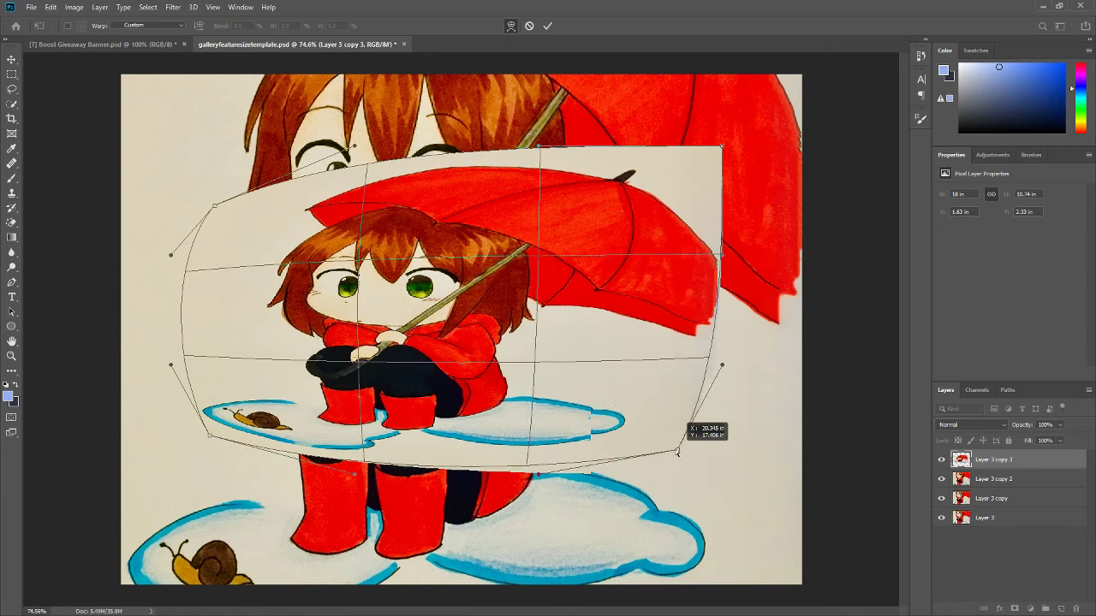
{"action": "left_click_drag", "start_coordinate": [720, 150], "coordinate": [692, 184]}
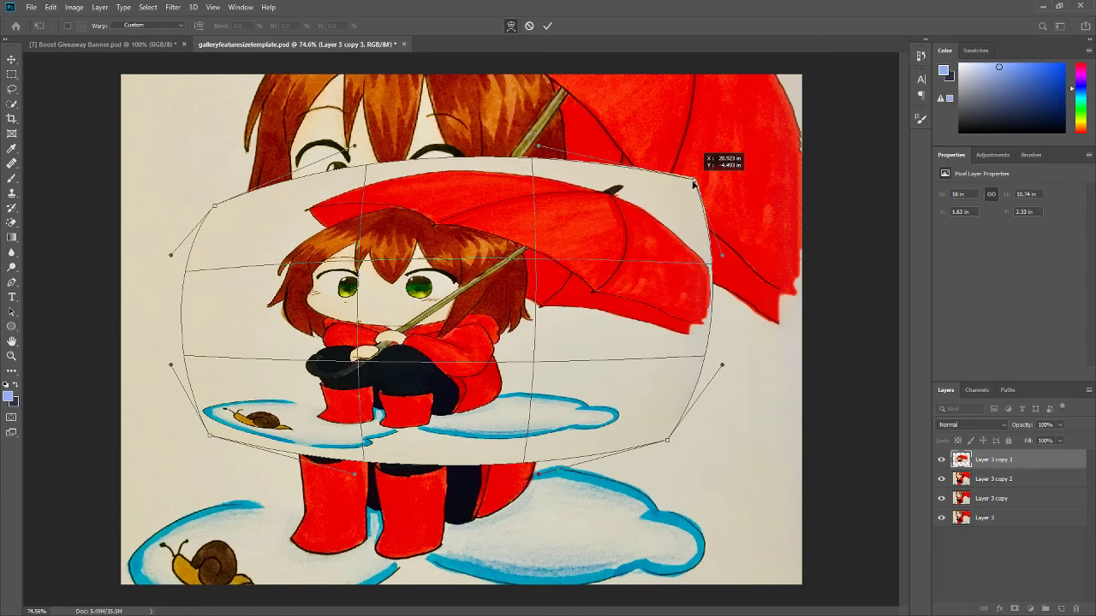
{"action": "left_click_drag", "start_coordinate": [692, 184], "coordinate": [690, 187]}
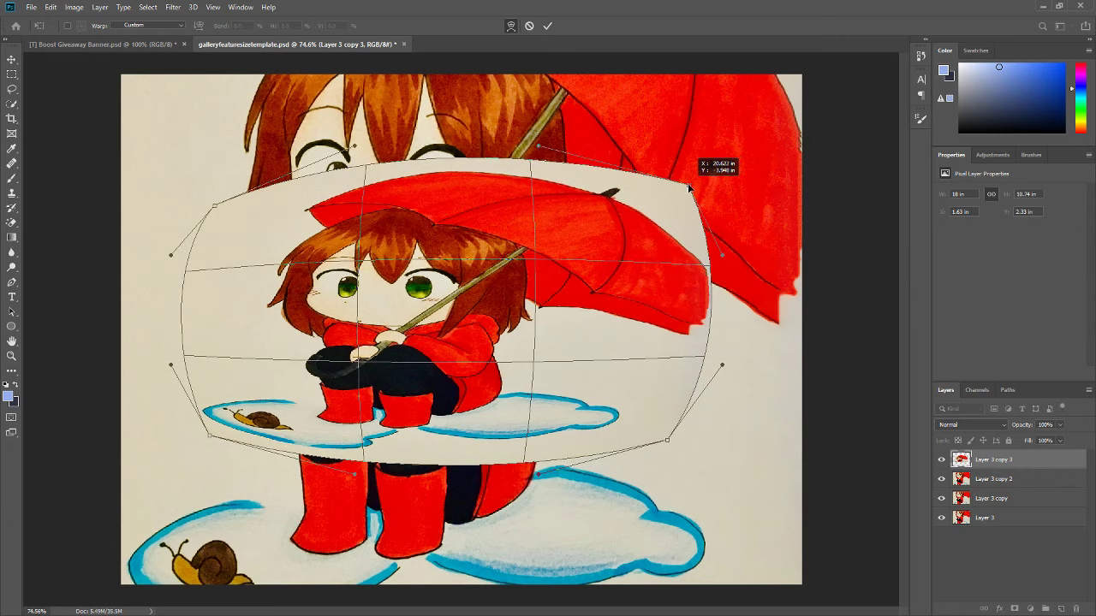
{"action": "left_click", "coordinate": [547, 26]}
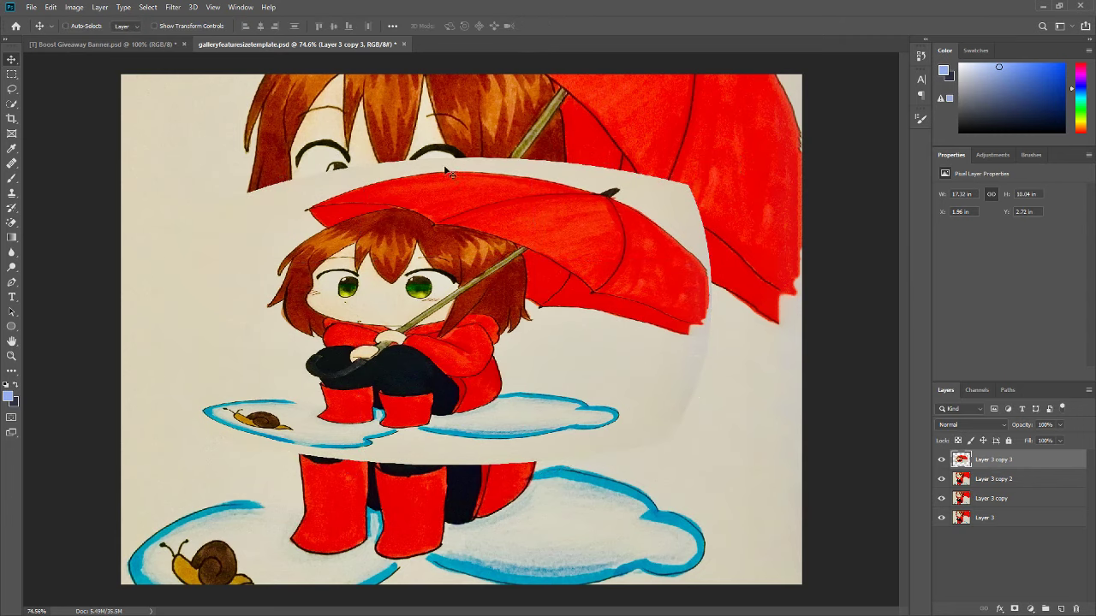
{"action": "scroll", "coordinate": [462, 330], "scroll_direction": "down", "scroll_amount": 3}
{"action": "scroll", "coordinate": [462, 330], "scroll_direction": "up", "scroll_amount": 1}
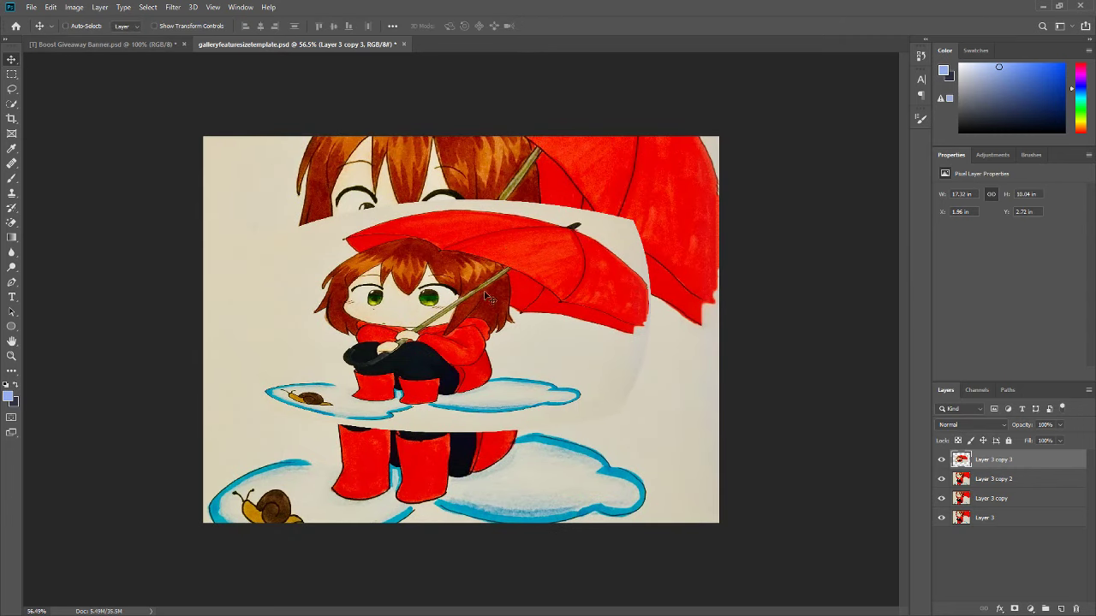
{"action": "mouse_move", "coordinate": [484, 303]}
{"action": "left_mouse_down"}
{"action": "mouse_move", "coordinate": [531, 230]}
{"action": "mouse_move", "coordinate": [484, 302]}
{"action": "left_mouse_up"}
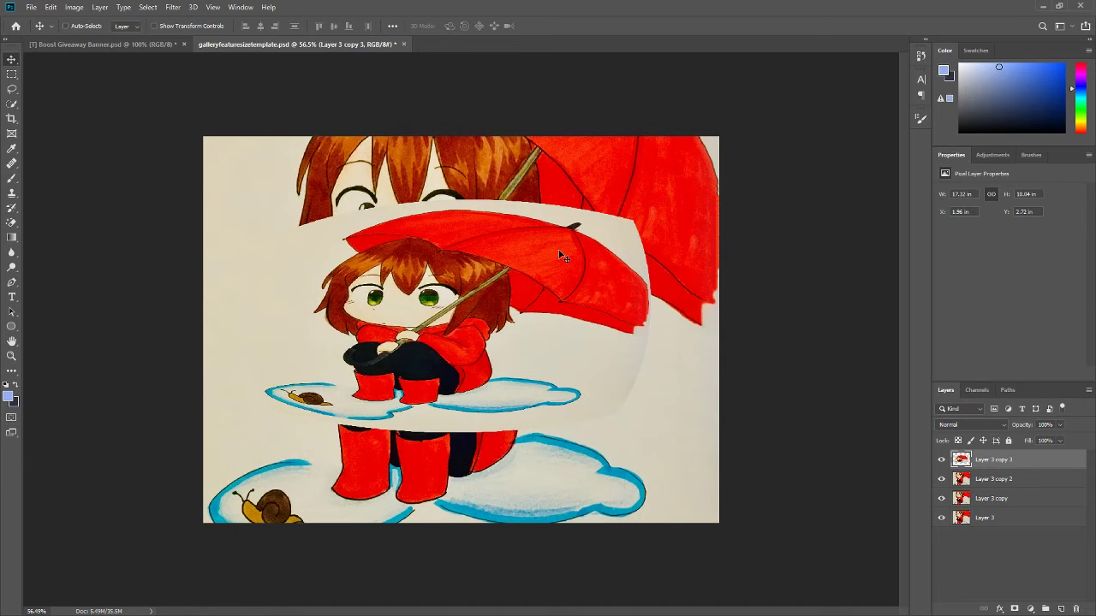